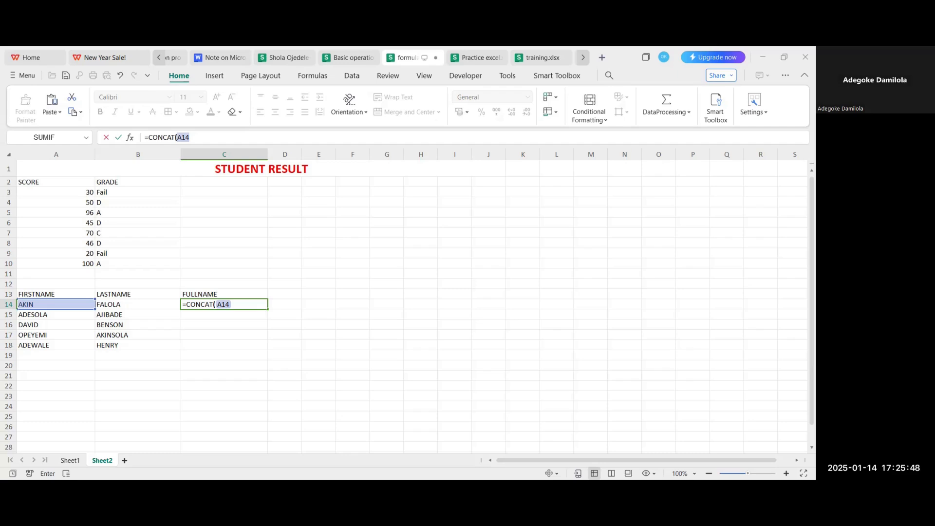
- Complete the CONCAT formula in C14 so that it takes A14 and B14 as its arguments
{"action": "left_click", "coordinate": [230, 303]}
{"action": "type", "text": ":"}
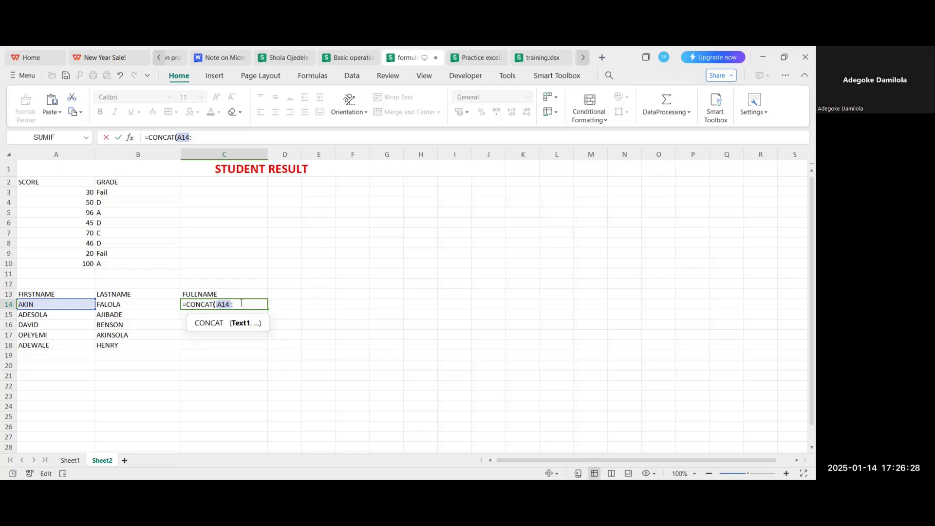
{"action": "key", "text": "BackSpace"}
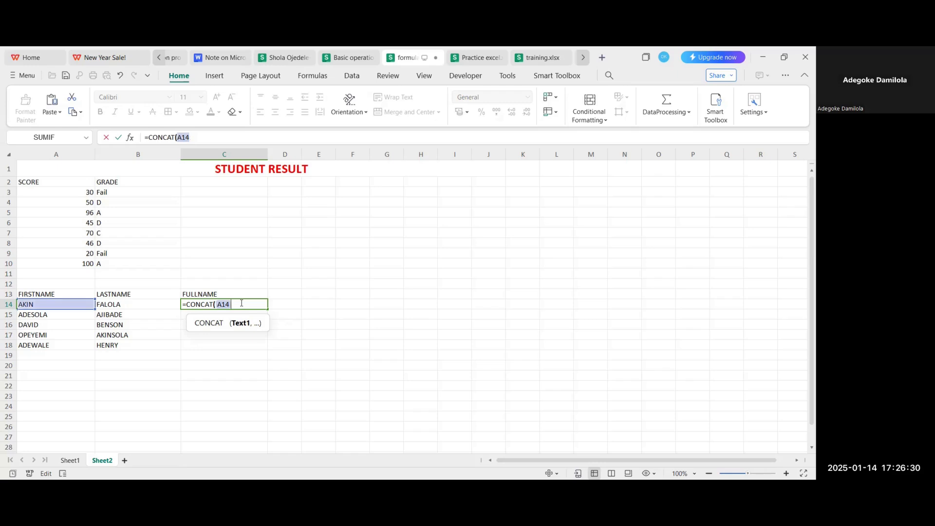
{"action": "type", "text": ","}
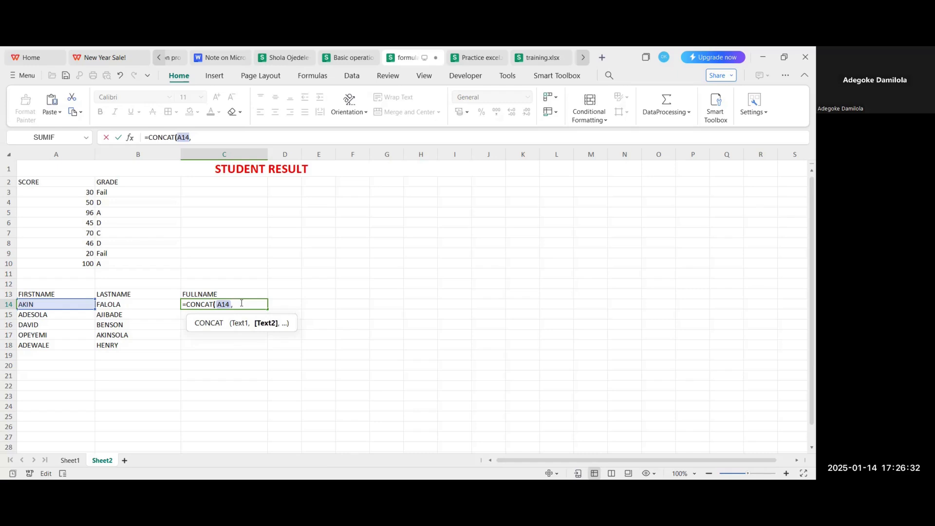
{"action": "type", "text": "b1"}
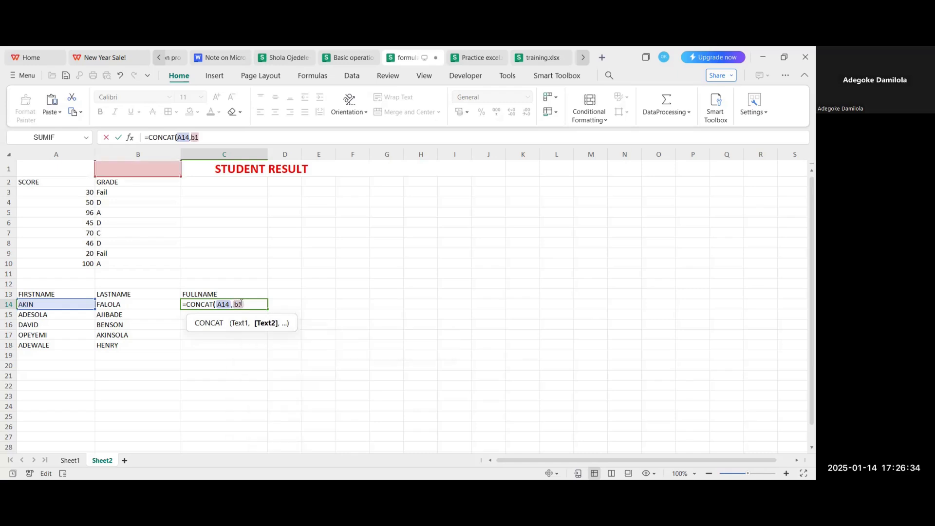
{"action": "key", "text": "BackSpace"}
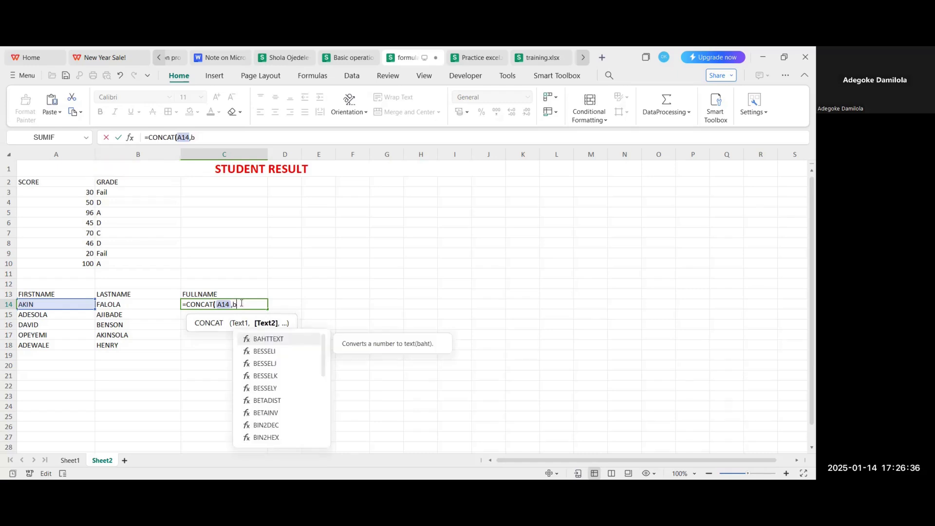
{"action": "type", "text": "14"}
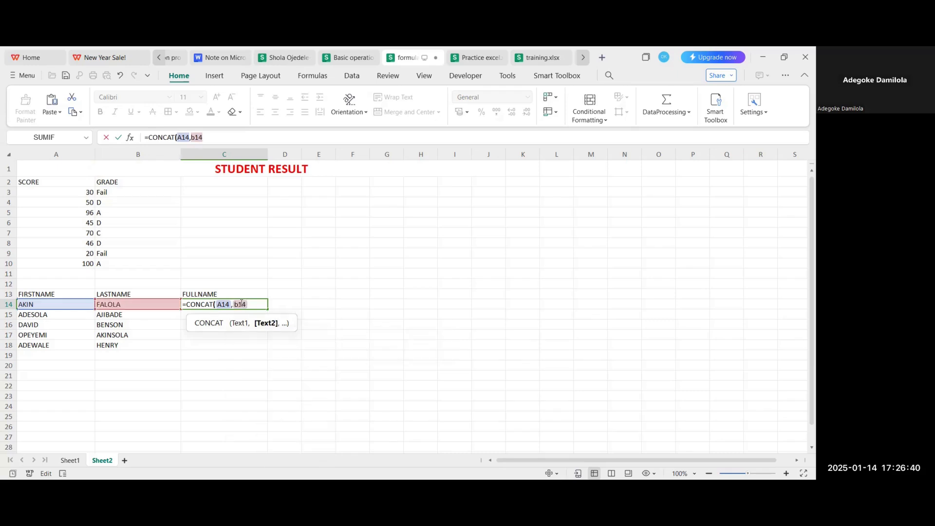
{"action": "key", "text": "BackSpace"}
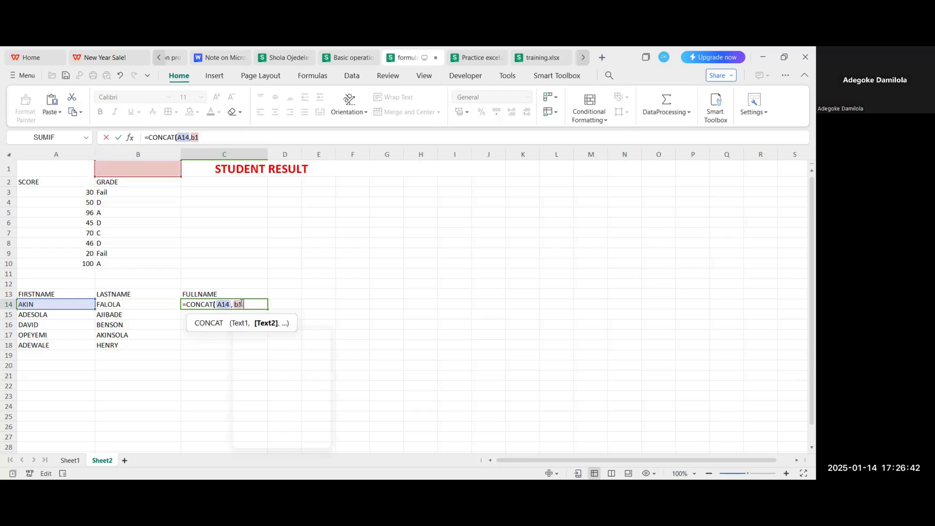
{"action": "key", "text": "BackSpace"}
{"action": "key", "text": "BackSpace"}
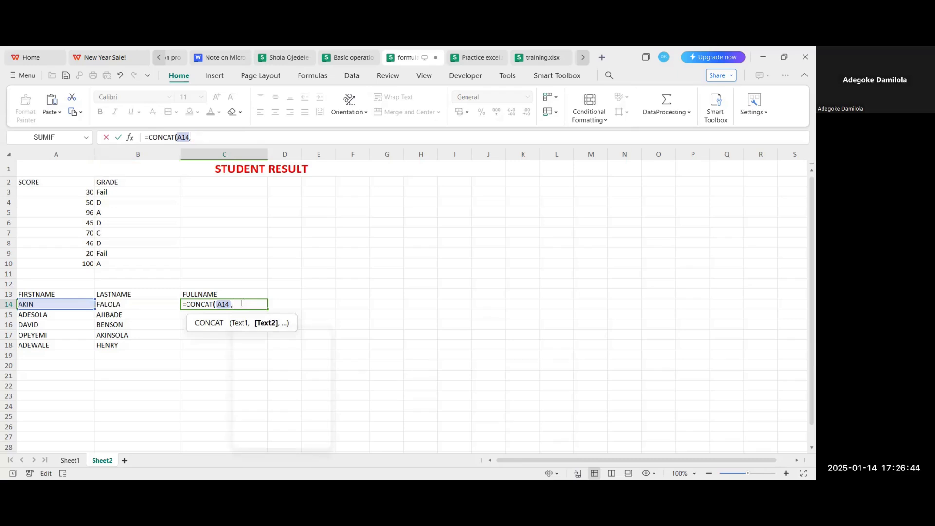
{"action": "type", "text": "B14)"}
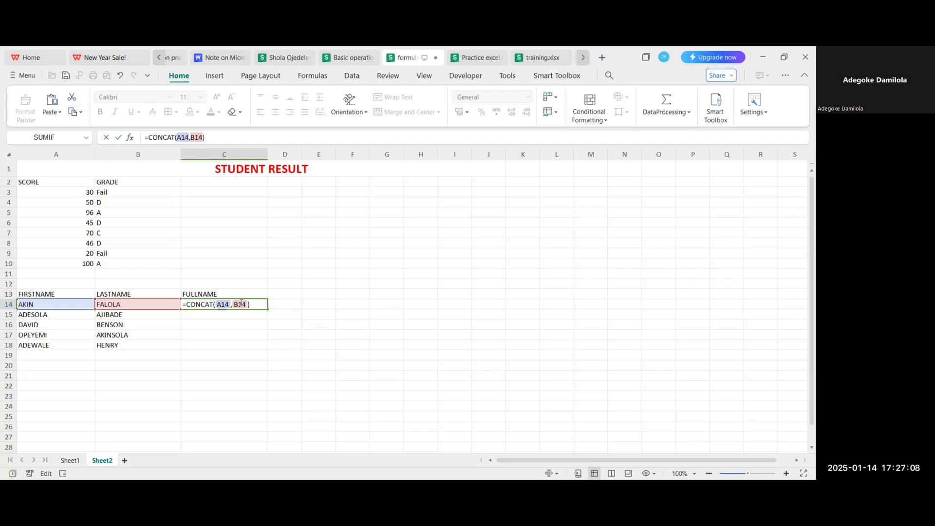
- Add a quoted space between A14 and B14 so C14 contains =CONCAT(A14," ",B14), and enter the formula
{"action": "left_click", "coordinate": [234, 306]}
{"action": "type", "text": "\"\""}
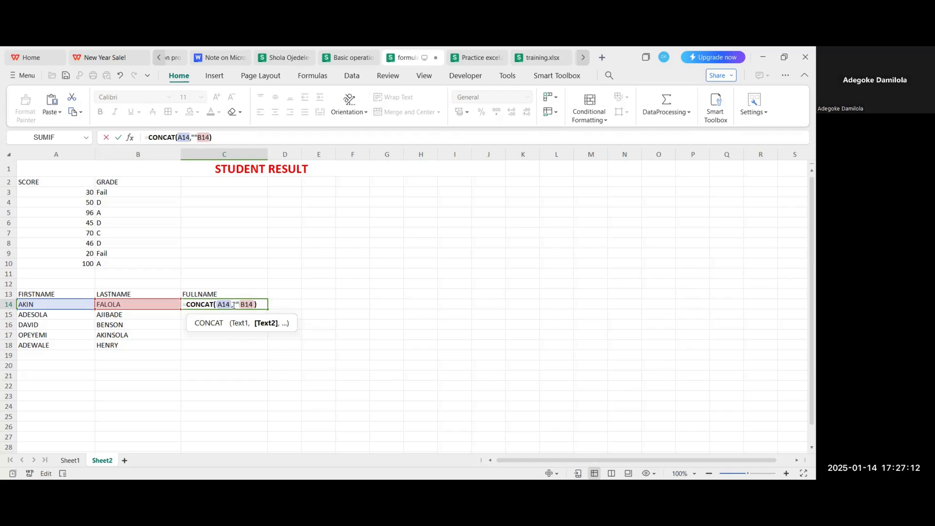
{"action": "type", "text": ","}
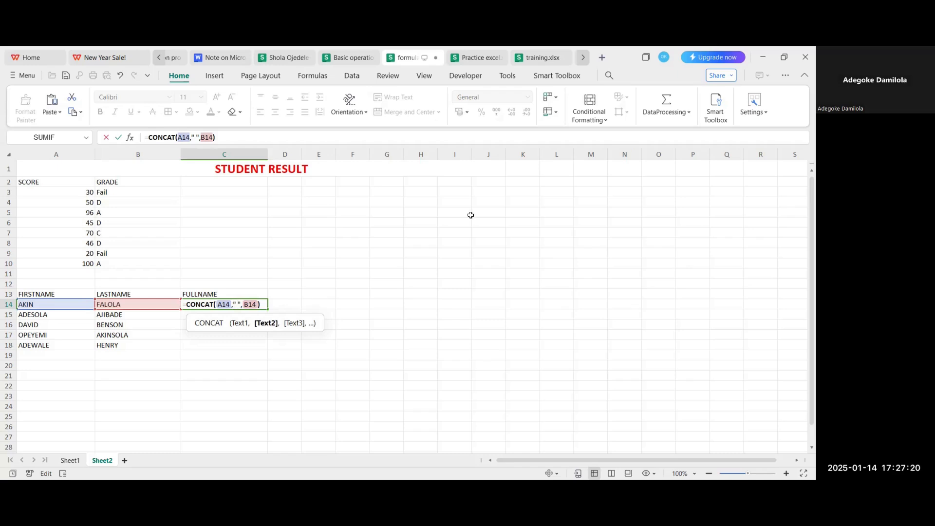
{"action": "left_click", "coordinate": [266, 302]}
{"action": "key", "text": "Return"}
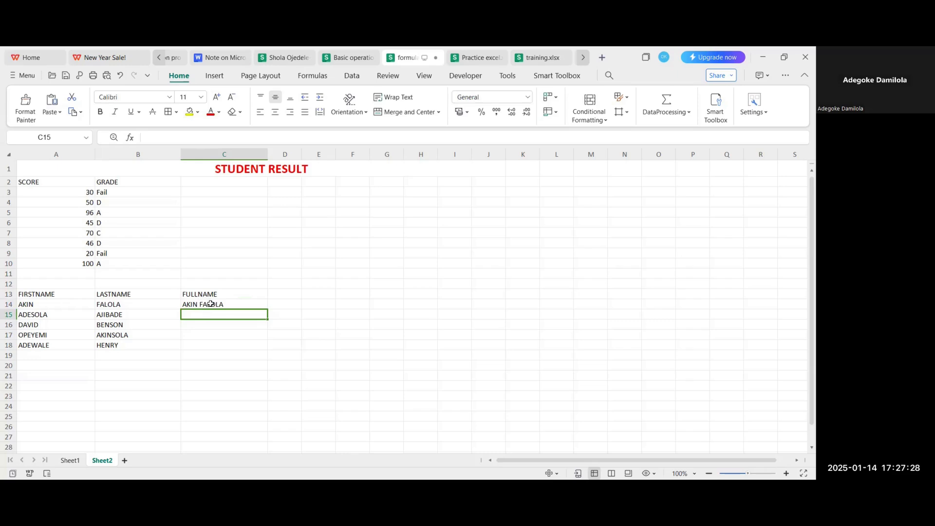
- Fill the FULLNAME formula in C14 down to C18
{"action": "left_click", "coordinate": [244, 302]}
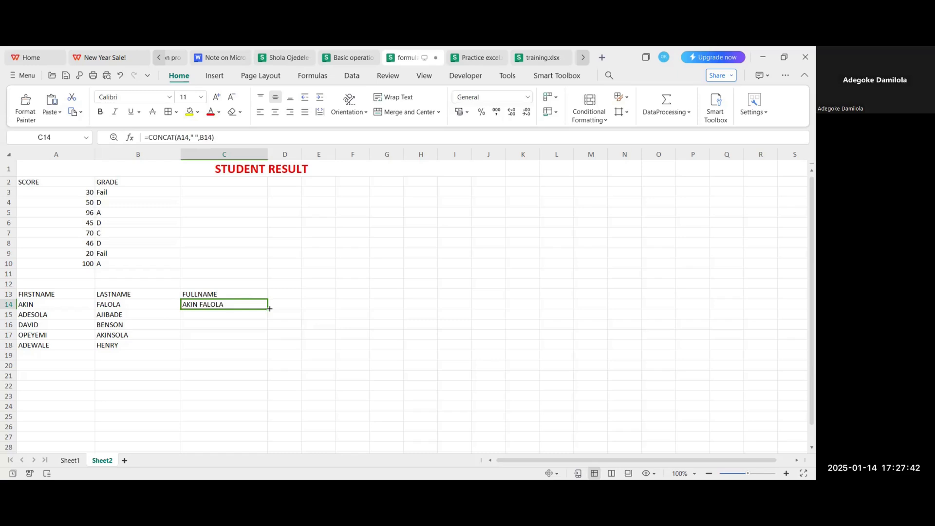
{"action": "left_click_drag", "start_coordinate": [268, 308], "coordinate": [267, 350]}
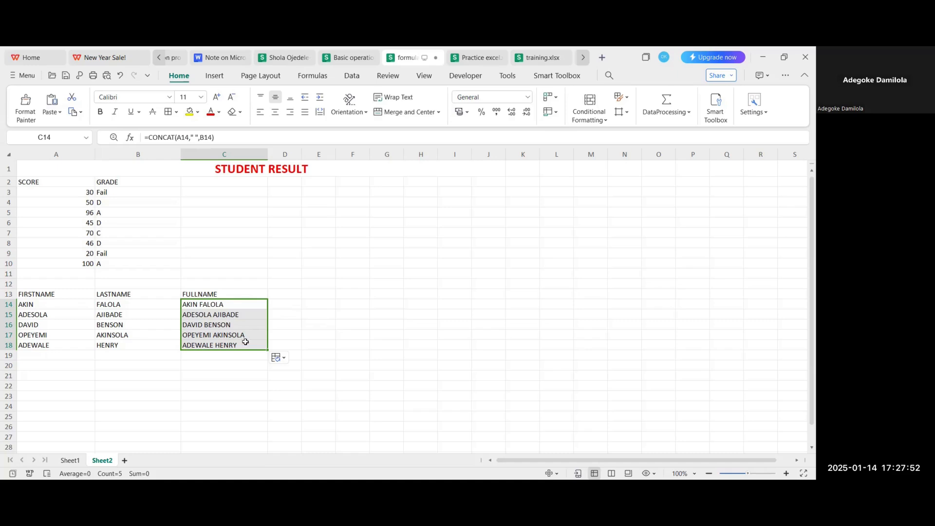
{"action": "left_click", "coordinate": [225, 366]}
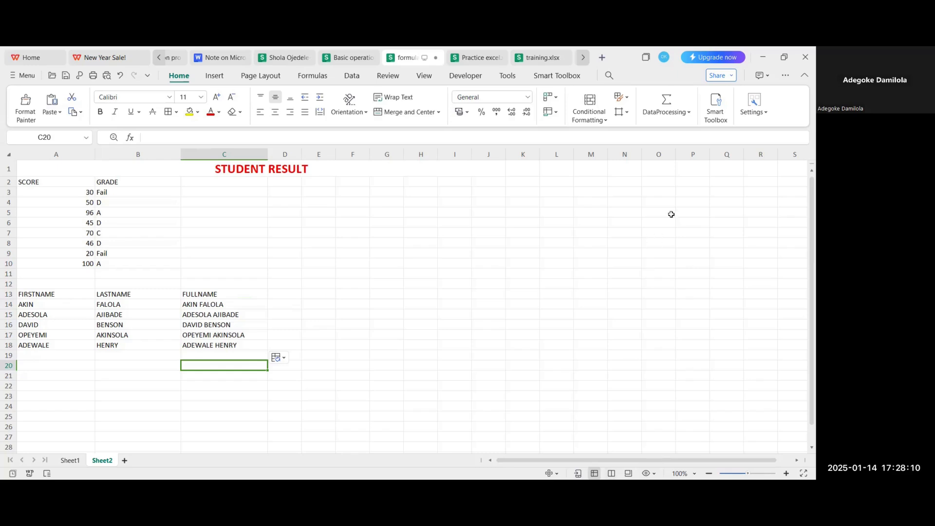
- Check the Text Functions section in the Word notes document and return to the formulas workbook
{"action": "left_click", "coordinate": [219, 58]}
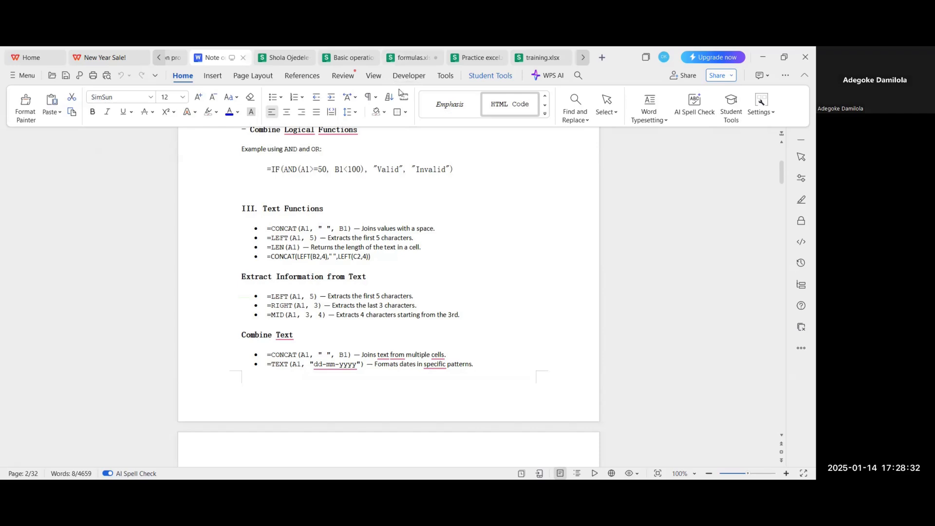
{"action": "left_click", "coordinate": [336, 60]}
{"action": "left_click", "coordinate": [292, 59]}
{"action": "left_click", "coordinate": [407, 59]}
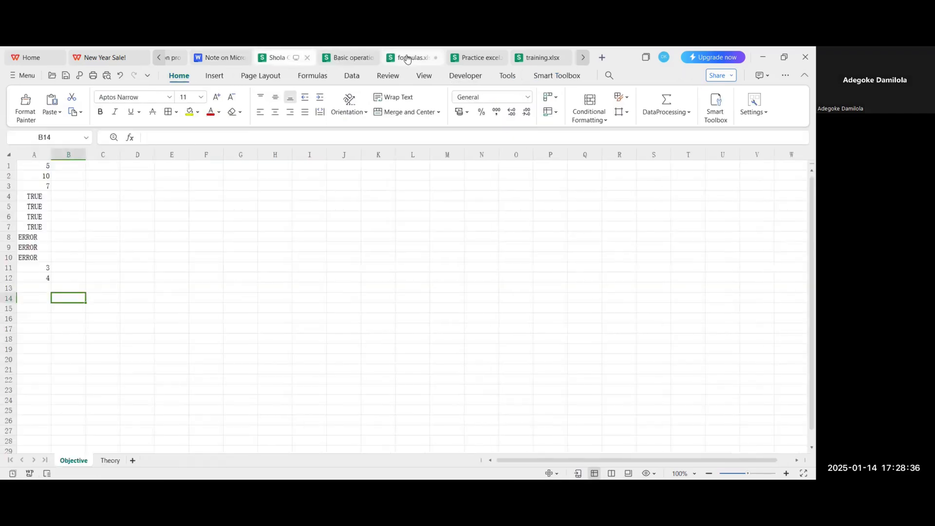
- Widen column D and enter the heading LEFT in D13 beside FULLNAME
{"action": "left_click", "coordinate": [314, 307]}
{"action": "left_click", "coordinate": [289, 296]}
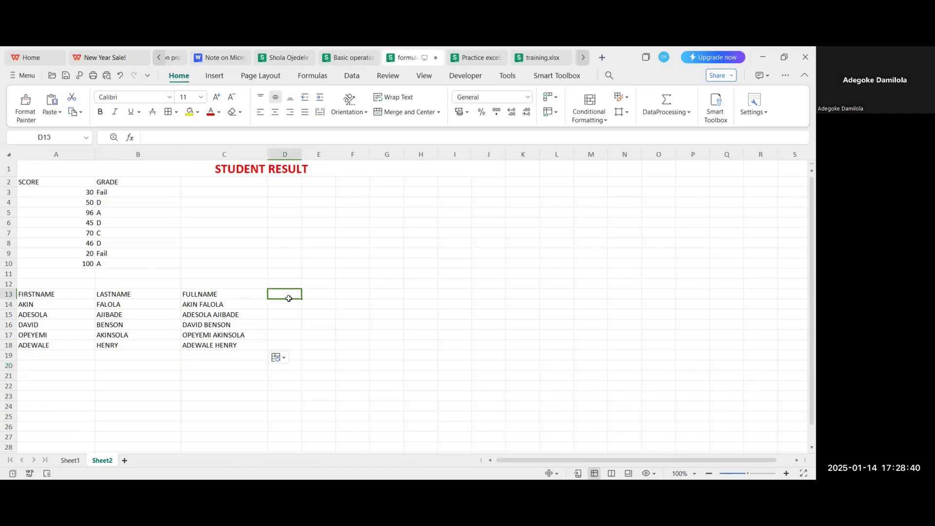
{"action": "left_click", "coordinate": [218, 306]}
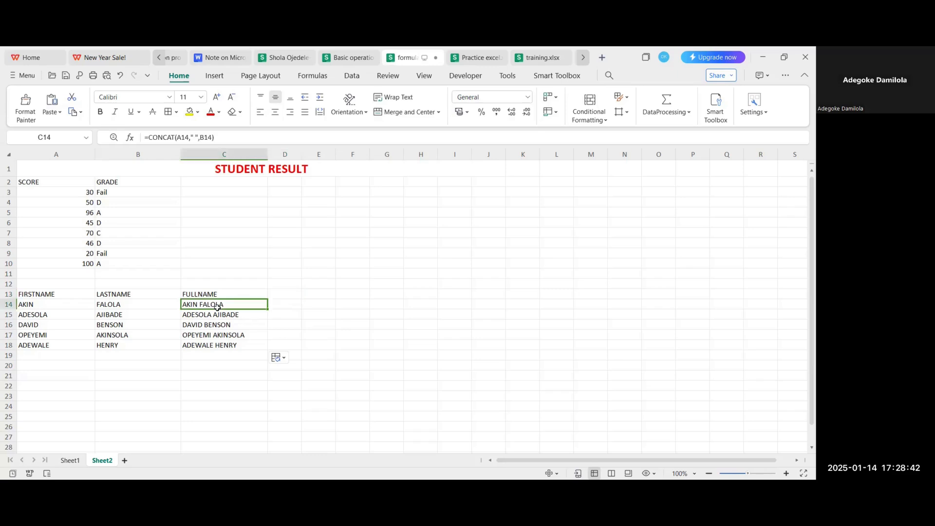
{"action": "left_click", "coordinate": [287, 304]}
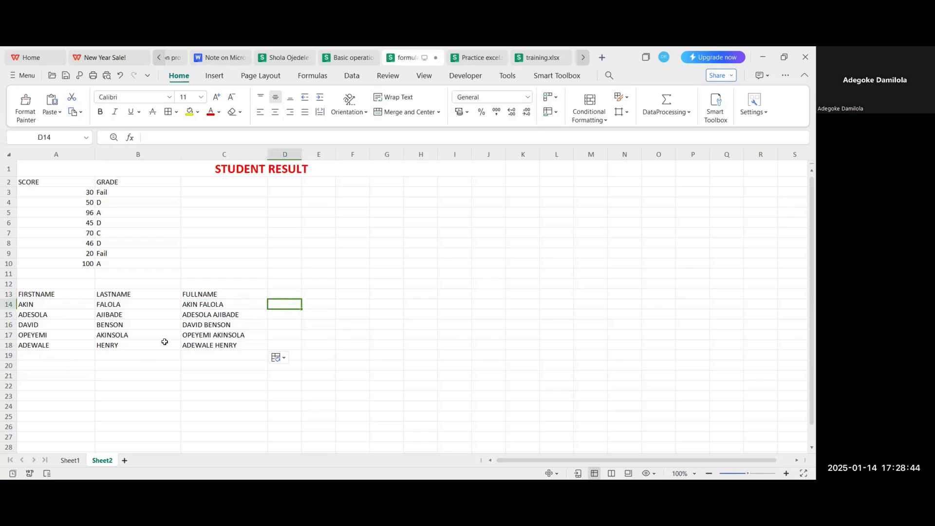
{"action": "left_click_drag", "start_coordinate": [302, 154], "coordinate": [347, 147]}
{"action": "left_click", "coordinate": [292, 285]}
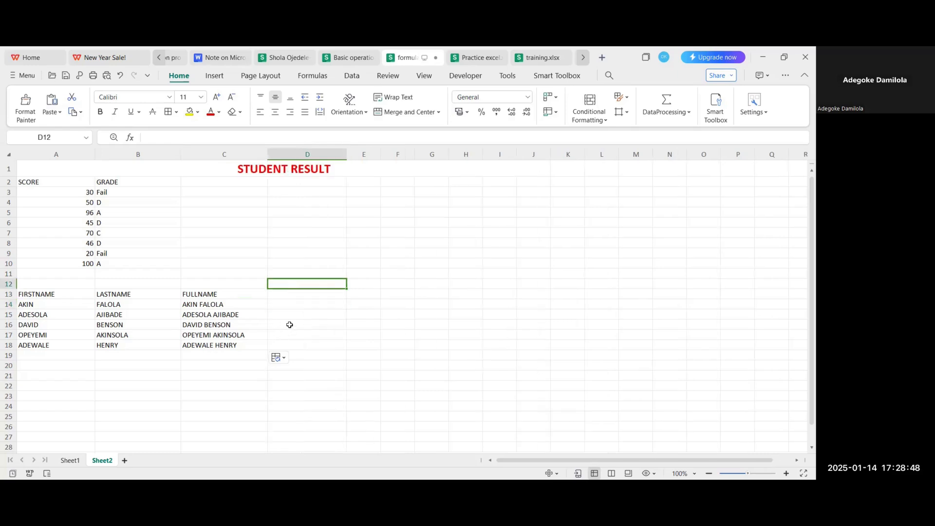
{"action": "left_click", "coordinate": [298, 293]}
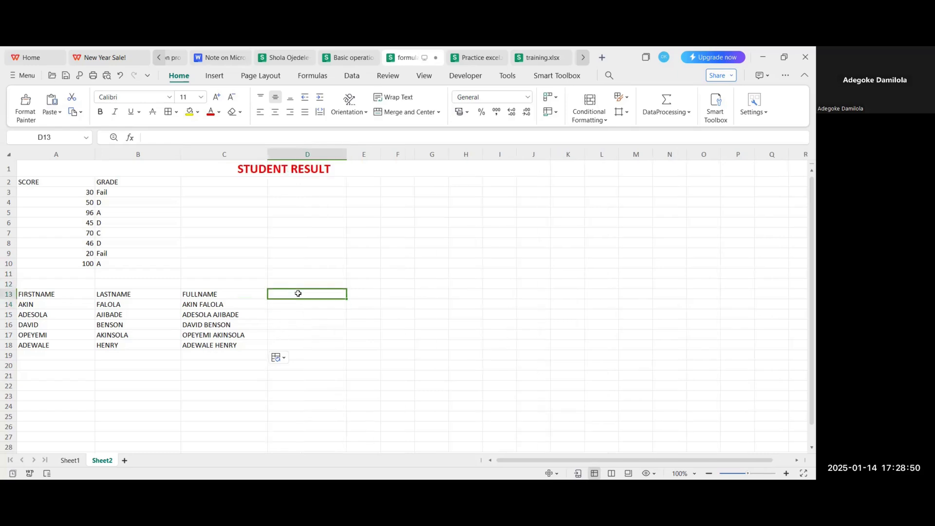
{"action": "type", "text": "LEFT"}
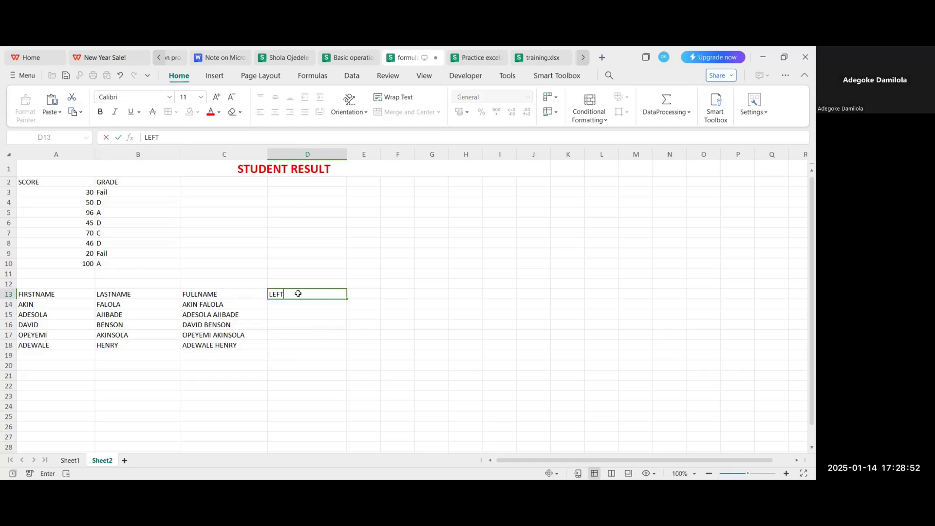
- Enter =LEFT(A14, 3) in D14 to extract the first three characters of the first name
{"action": "left_click", "coordinate": [294, 305]}
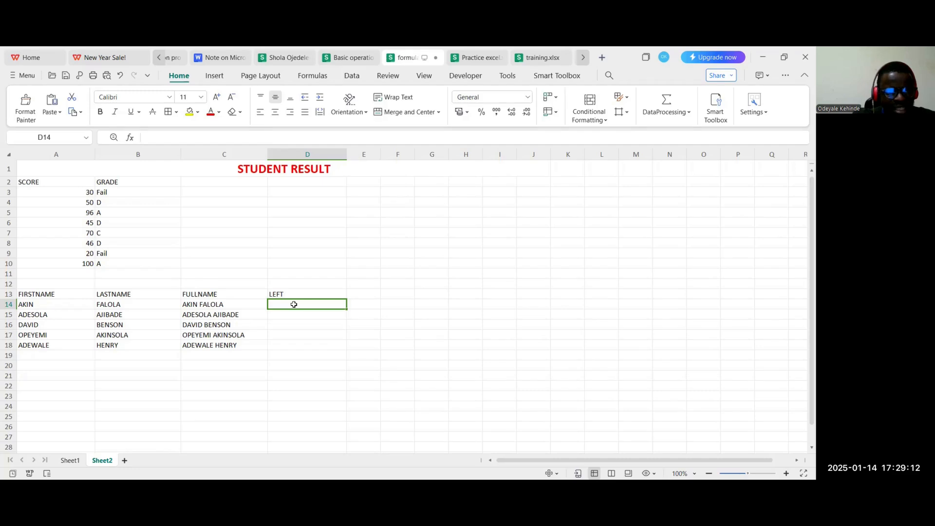
{"action": "type", "text": "="}
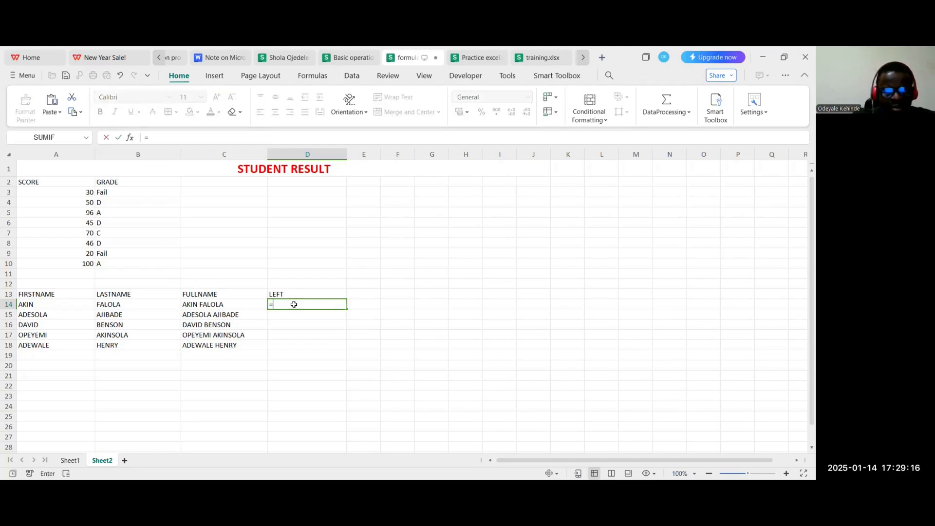
{"action": "type", "text": "LEFT"}
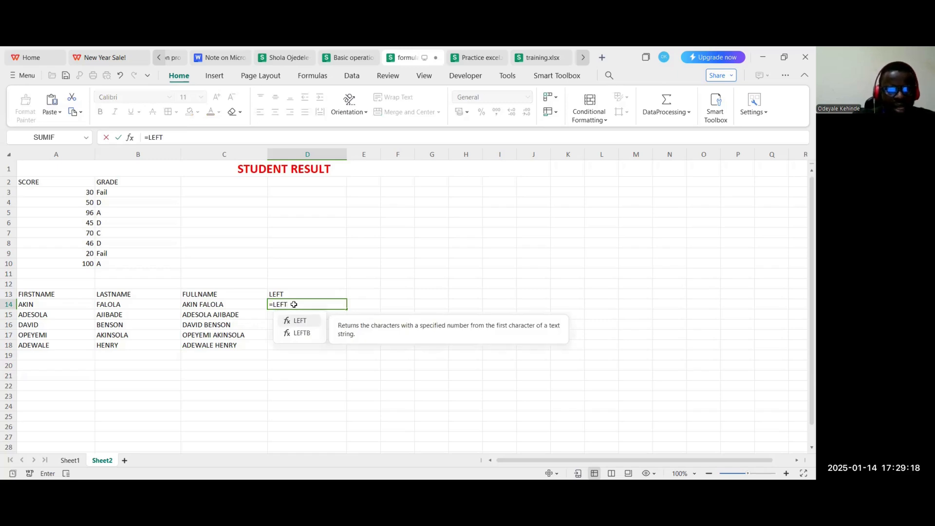
{"action": "type", "text": "("}
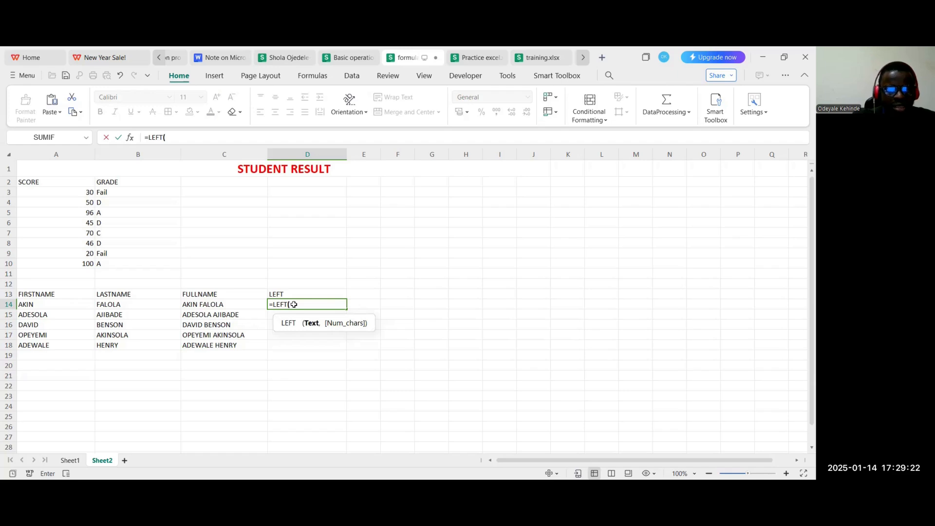
{"action": "key", "text": "Left"}
{"action": "key", "text": "Left"}
{"action": "key", "text": "Left"}
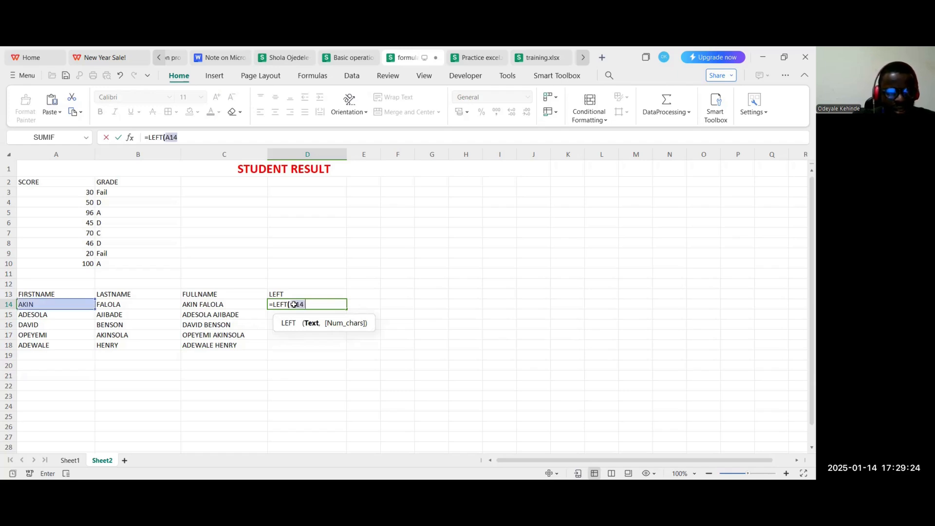
{"action": "key", "text": "BackSpace"}
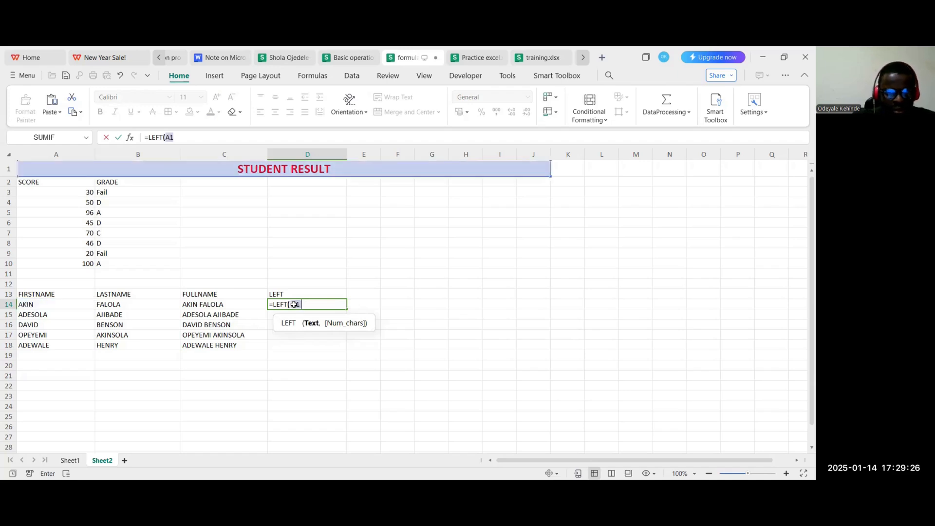
{"action": "key", "text": "BackSpace"}
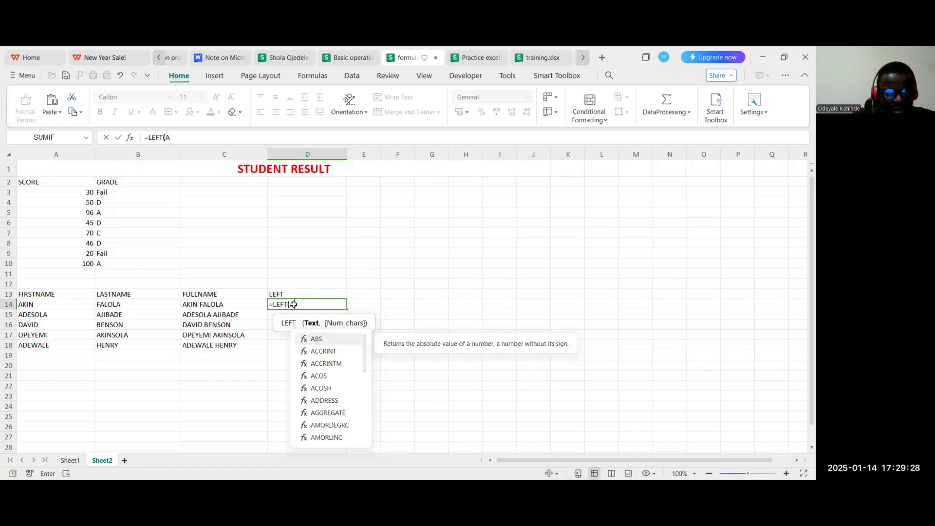
{"action": "type", "text": "14,"}
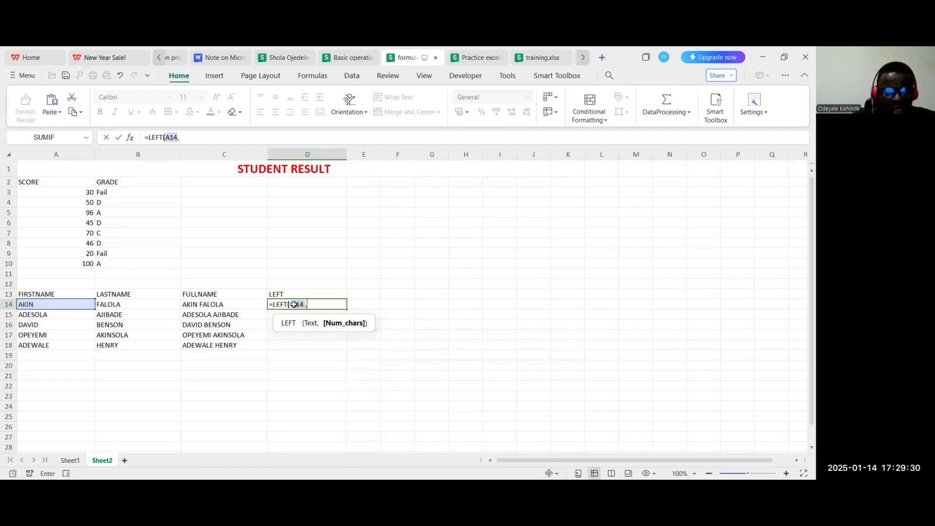
{"action": "type", "text": " 3"}
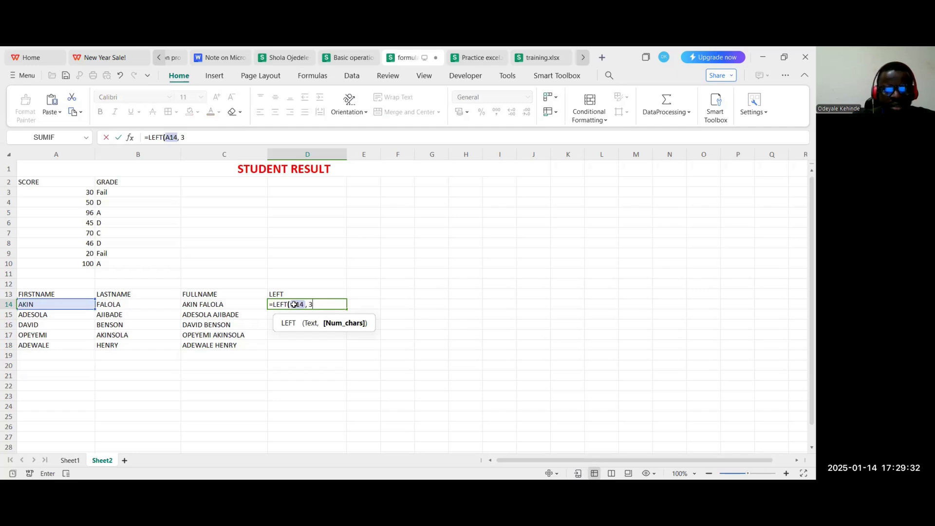
{"action": "type", "text": ")"}
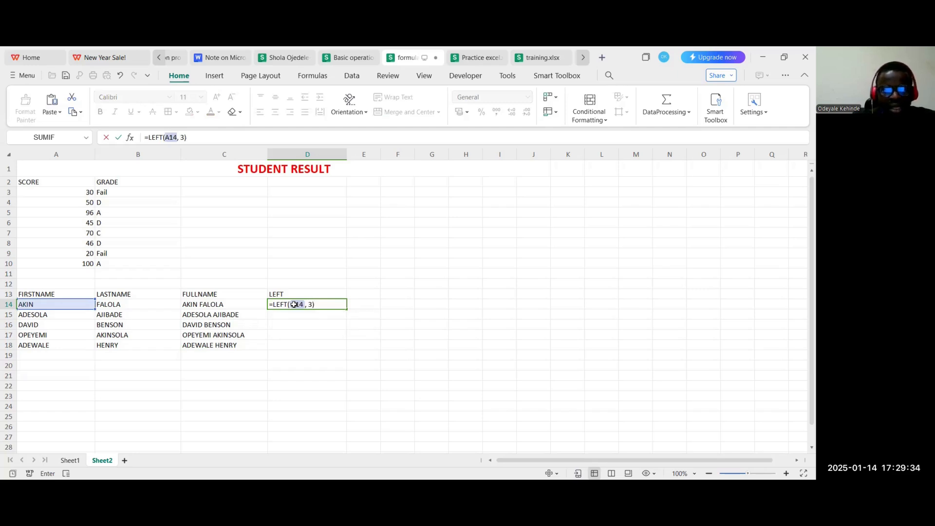
{"action": "key", "text": "Return"}
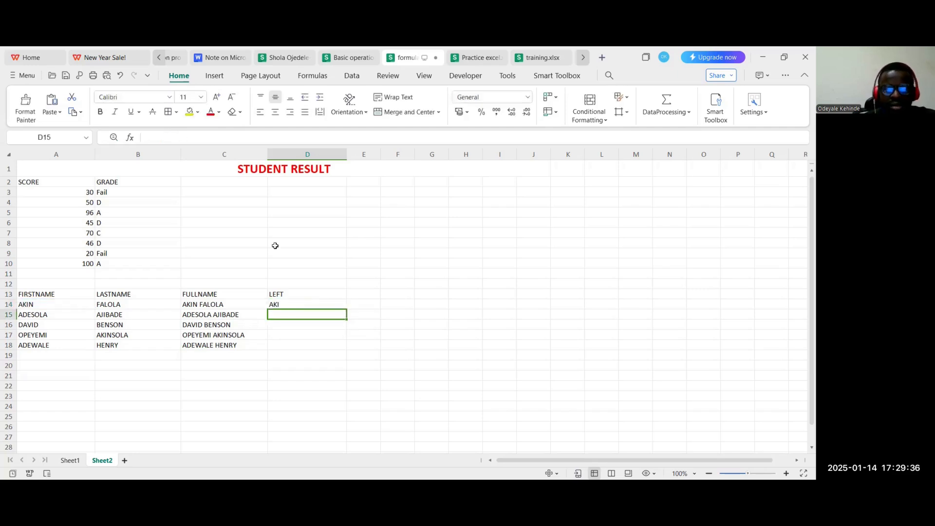
{"action": "left_click", "coordinate": [284, 305]}
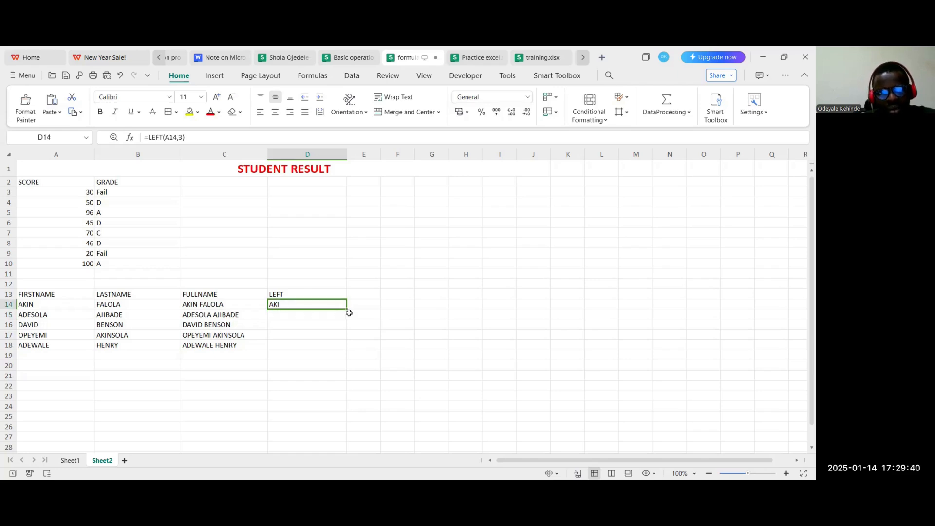
- Fill the LEFT formula in D14 down to D18, and enter the heading RIGHT in E13 of a widened column E
{"action": "left_click_drag", "start_coordinate": [347, 316], "coordinate": [336, 349]}
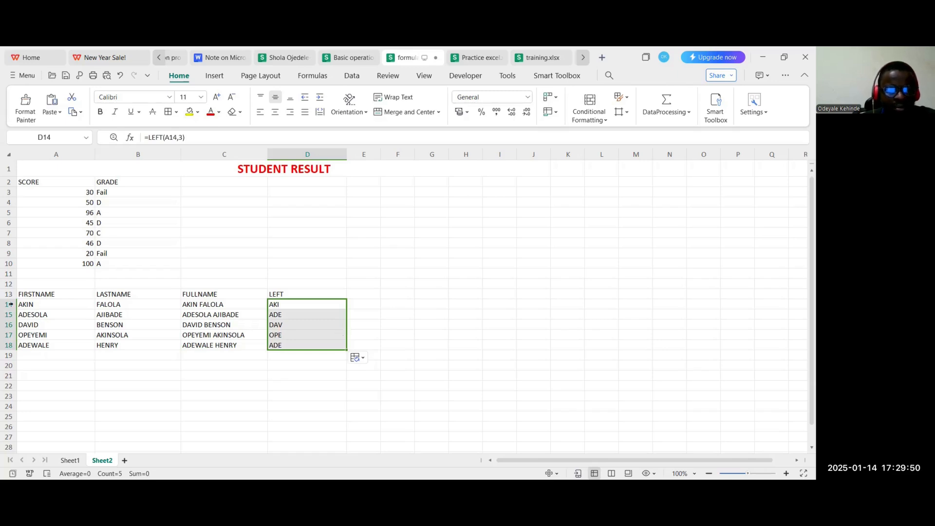
{"action": "left_click", "coordinate": [362, 295]}
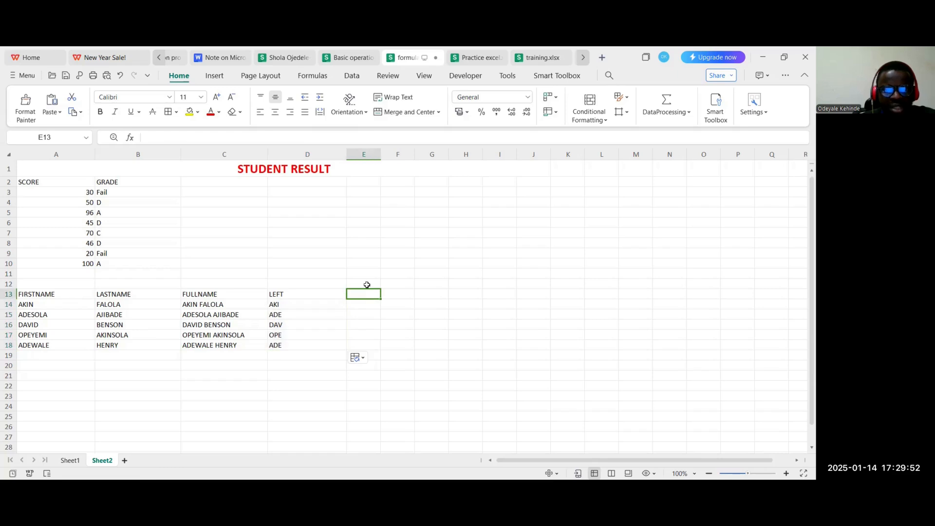
{"action": "left_click_drag", "start_coordinate": [380, 154], "coordinate": [403, 154]}
{"action": "type", "text": "RIGHT"}
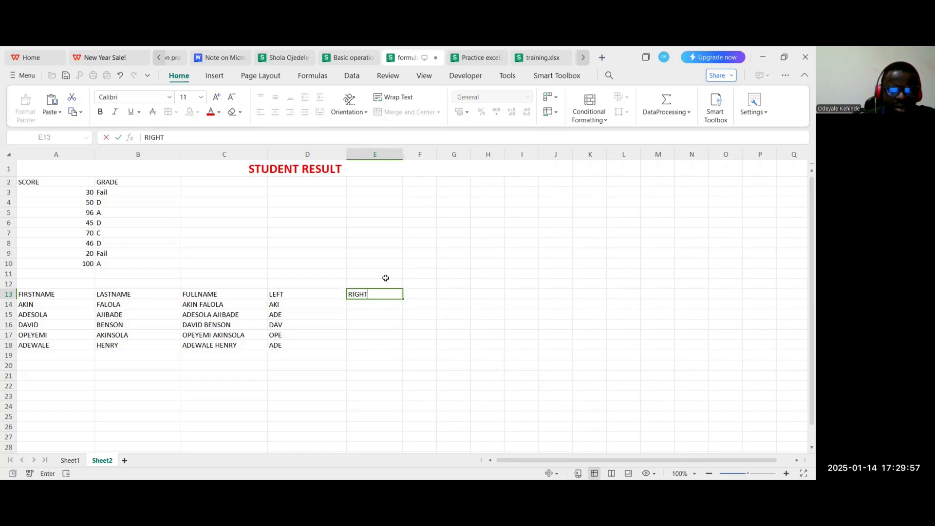
- Enter =RIGHT(B14,3) in E14 to extract the last three characters of the last name, and fill it down to E18
{"action": "left_click", "coordinate": [358, 302]}
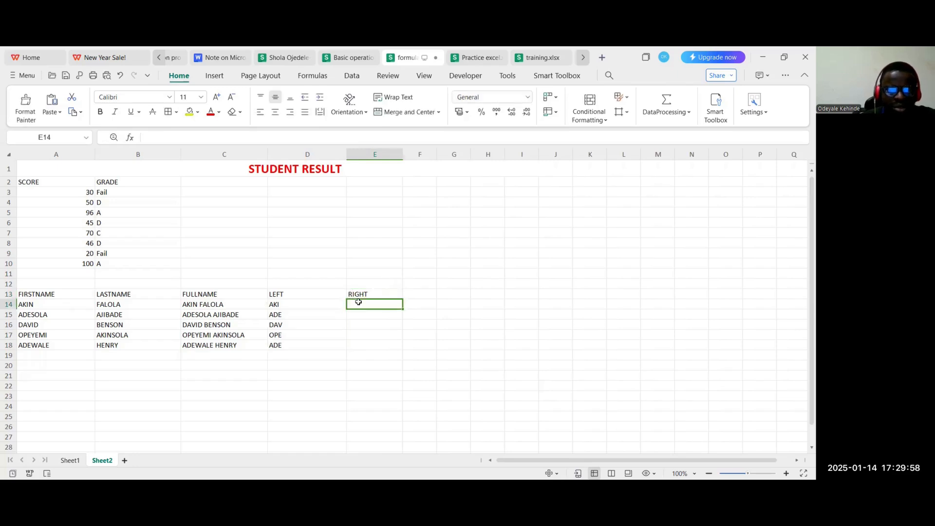
{"action": "type", "text": "="}
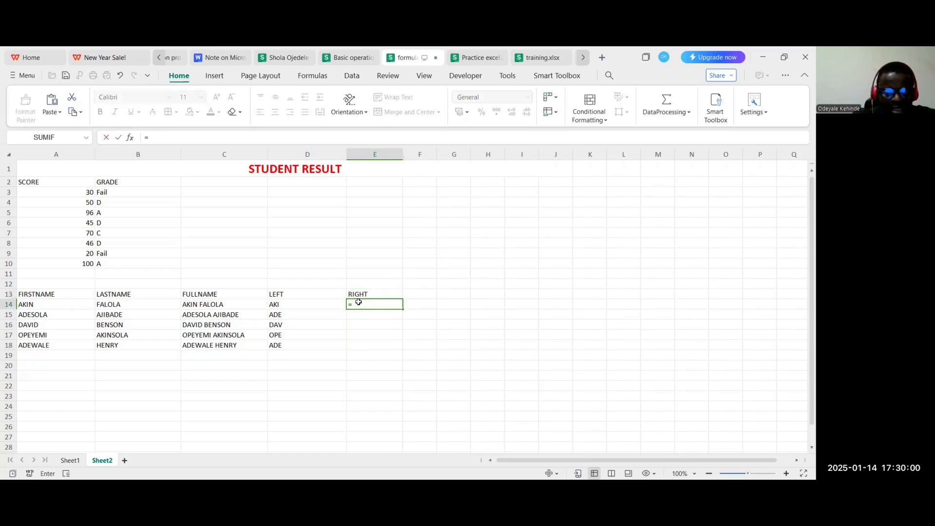
{"action": "type", "text": "RIGHT"}
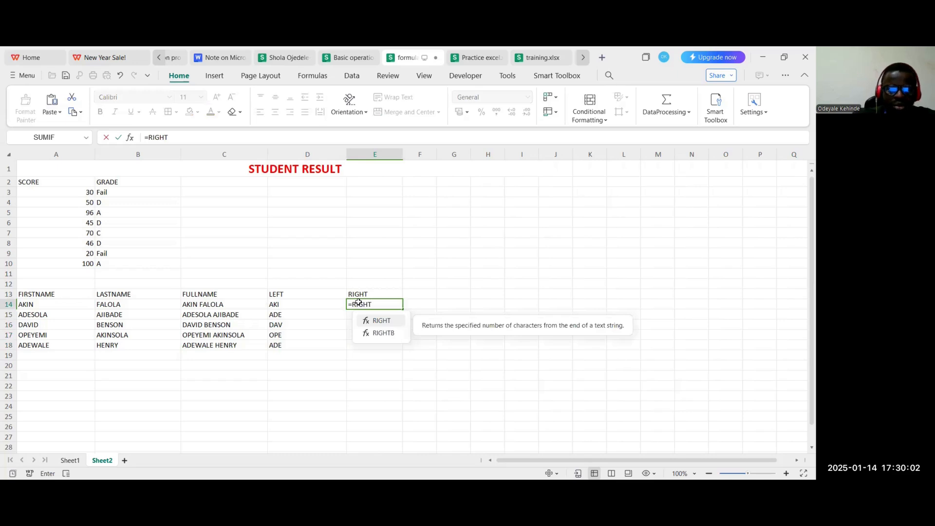
{"action": "type", "text": "("}
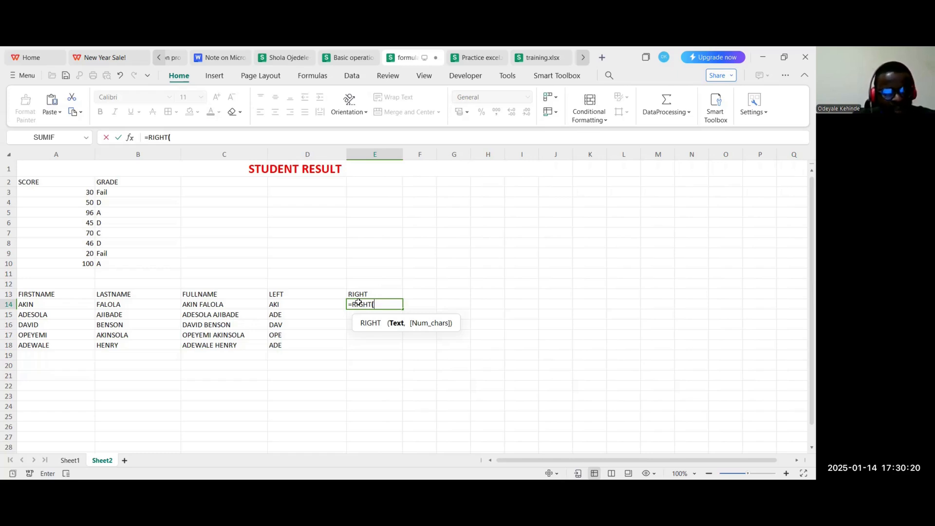
{"action": "key", "text": "Left"}
{"action": "key", "text": "Left"}
{"action": "key", "text": "Left"}
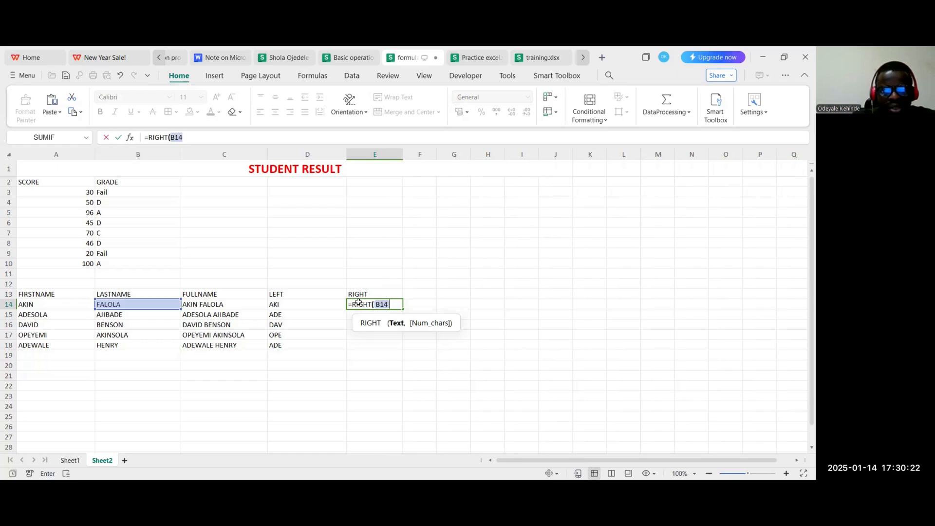
{"action": "type", "text": ","}
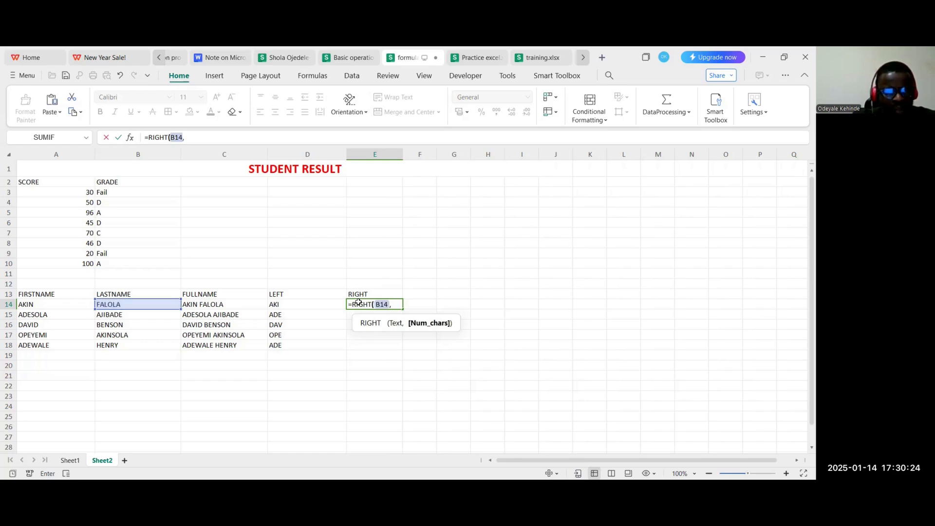
{"action": "type", "text": "3"}
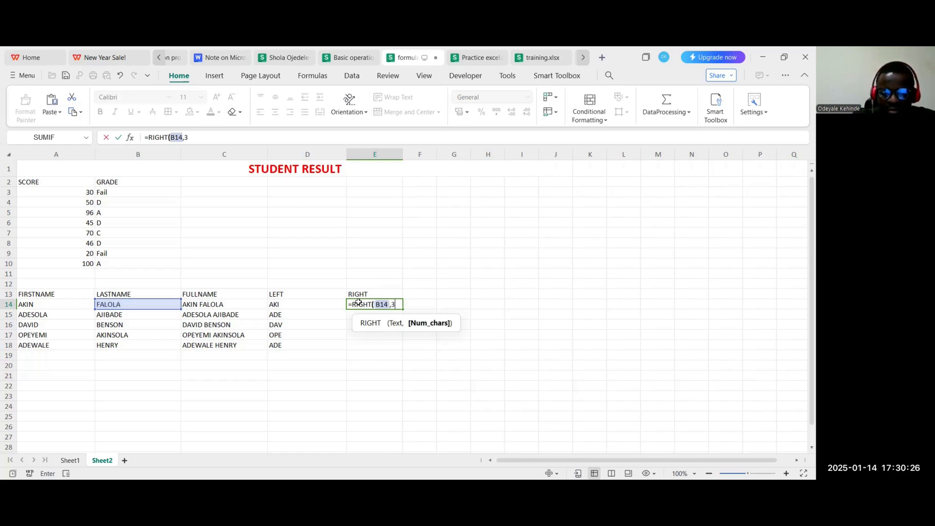
{"action": "type", "text": ")"}
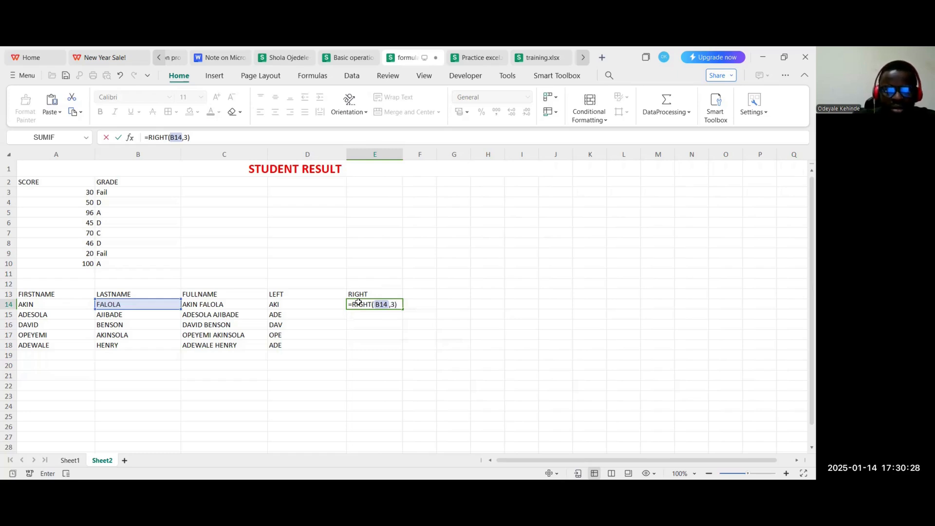
{"action": "key", "text": "Return"}
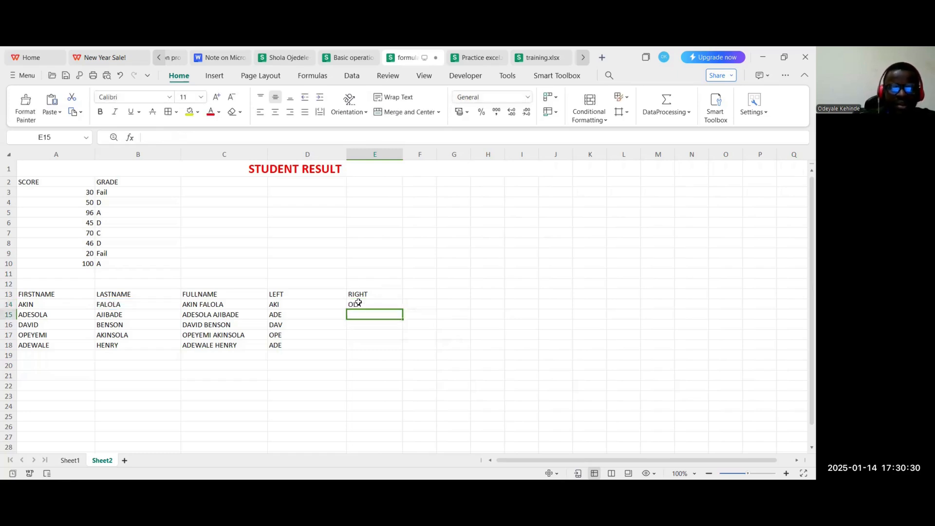
{"action": "left_click", "coordinate": [365, 304]}
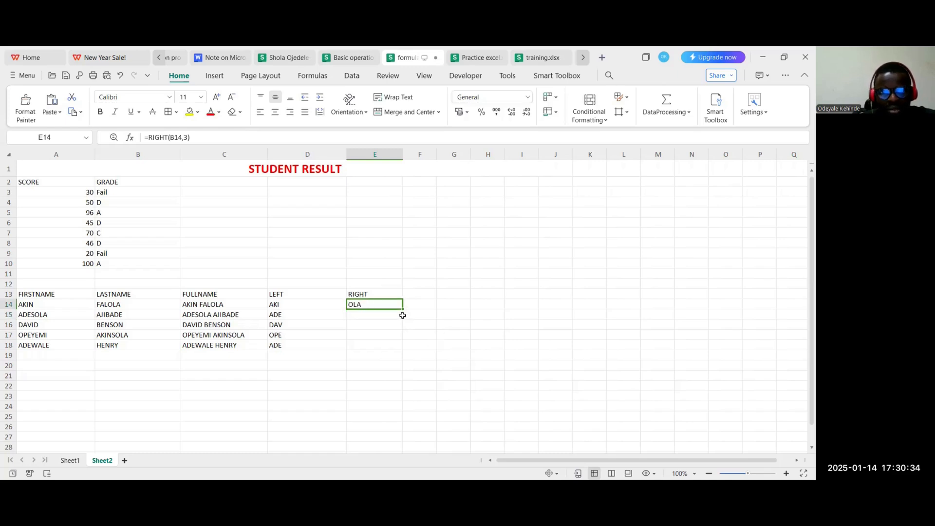
{"action": "left_click_drag", "start_coordinate": [403, 310], "coordinate": [402, 348]}
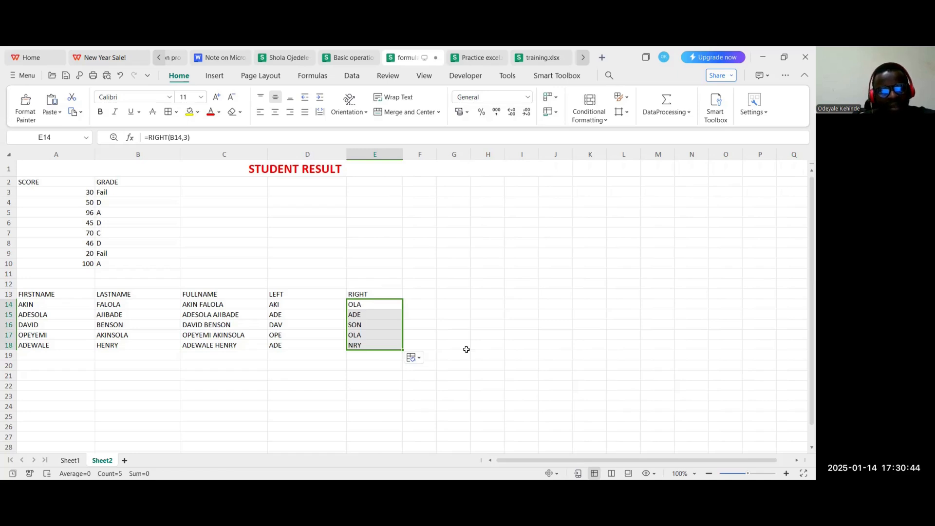
- Widen column F and enter =CONCAT(D14,E14) in F14 to join the LEFT and RIGHT extracts
{"action": "left_click", "coordinate": [427, 294]}
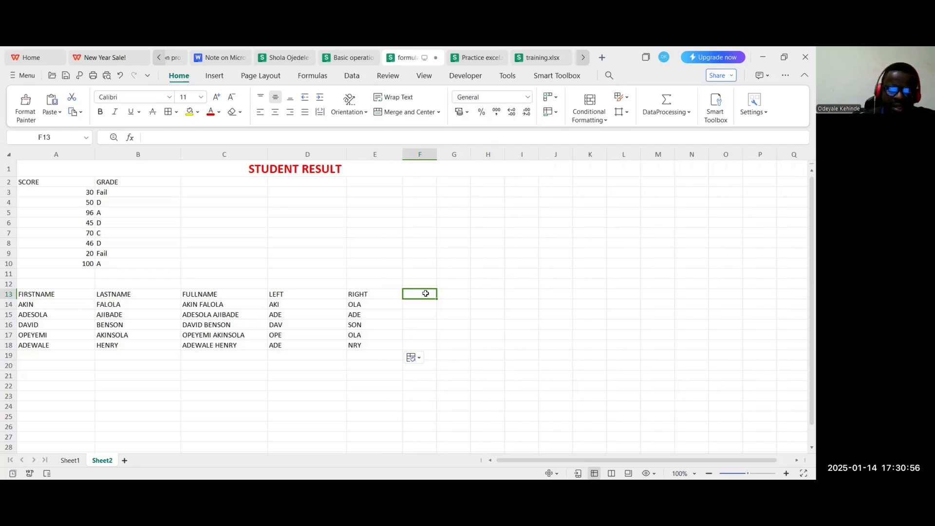
{"action": "left_click_drag", "start_coordinate": [437, 152], "coordinate": [445, 153]}
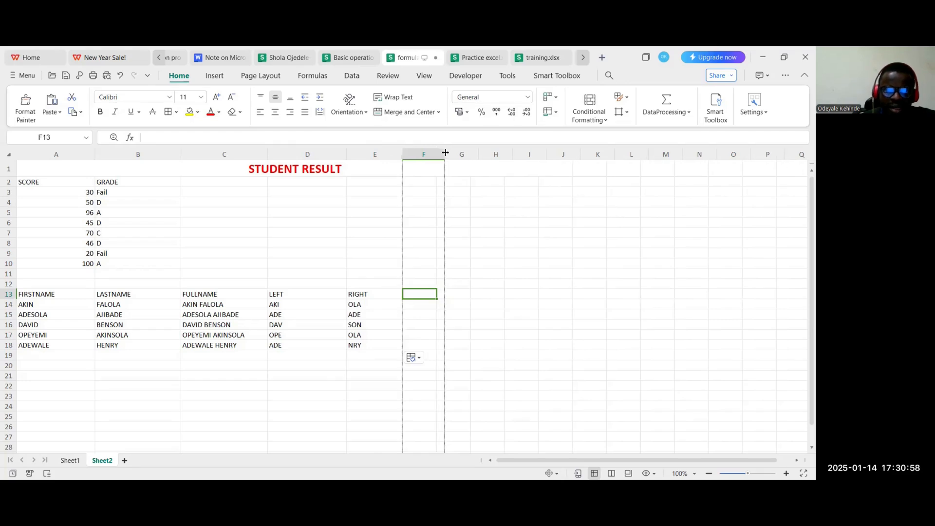
{"action": "left_click", "coordinate": [419, 305]}
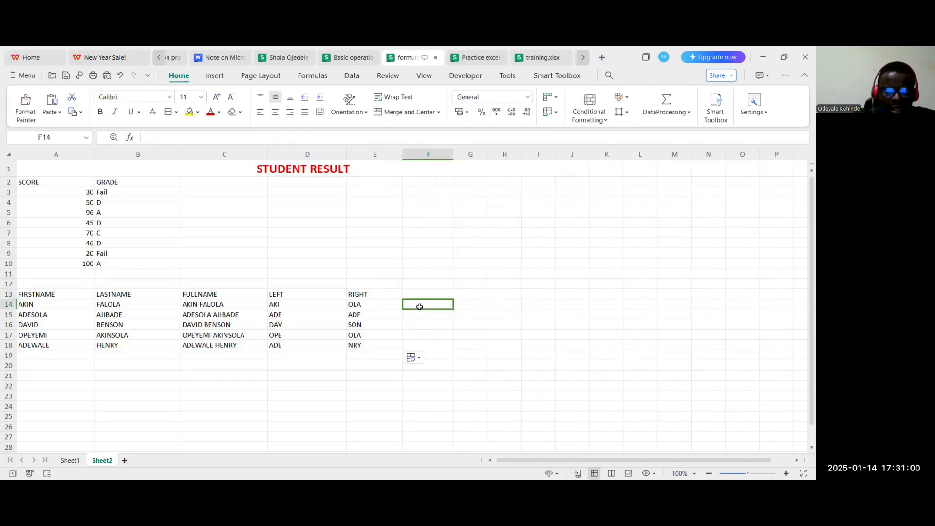
{"action": "type", "text": "="}
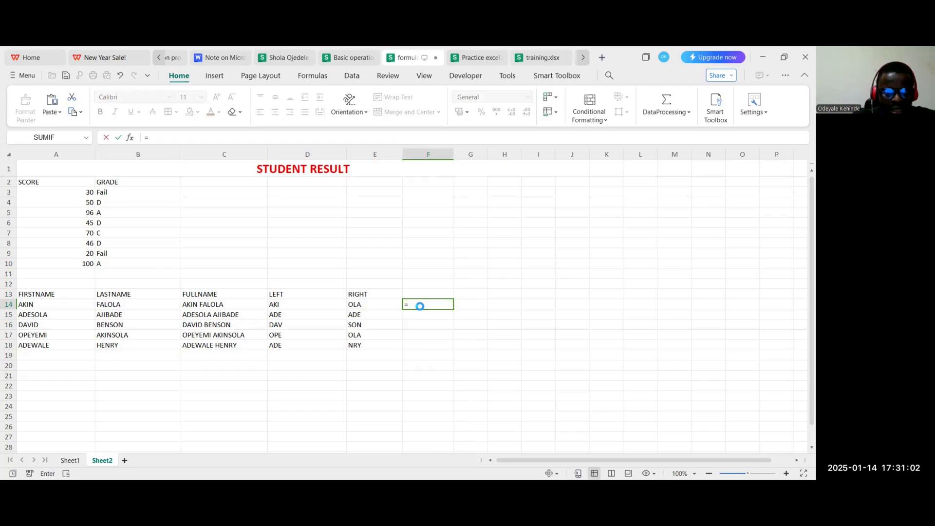
{"action": "type", "text": "C"}
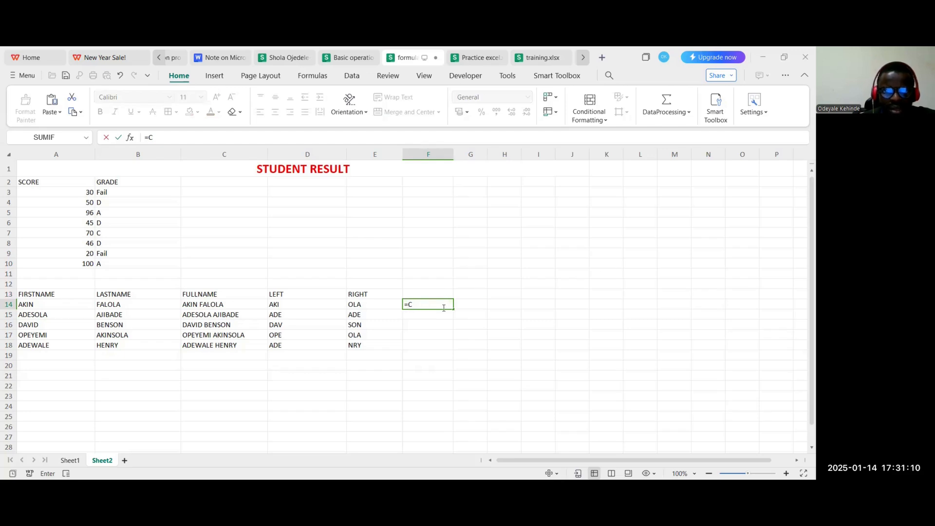
{"action": "left_click", "coordinate": [425, 305]}
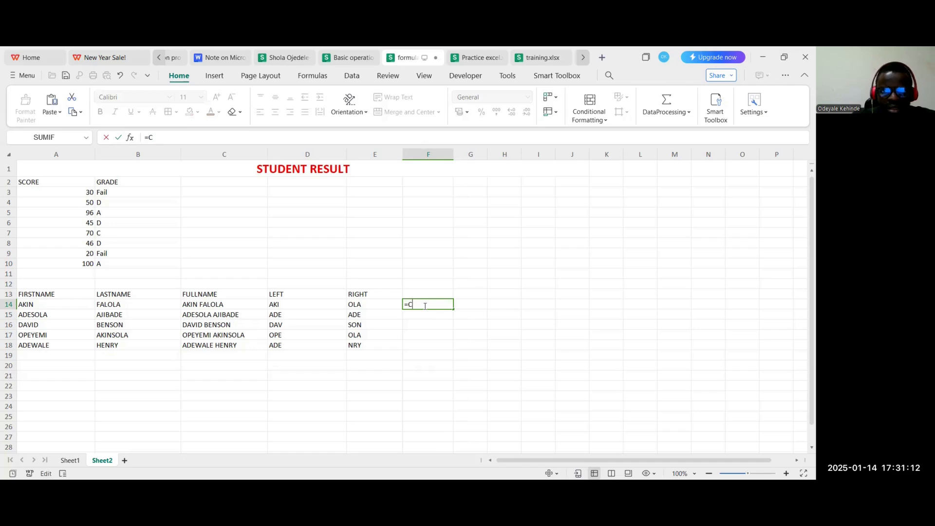
{"action": "type", "text": "ONCAT"}
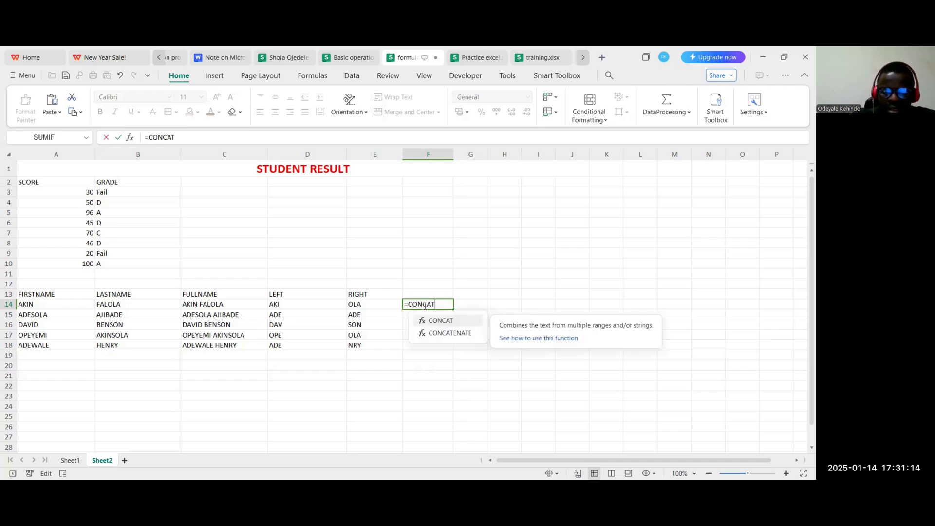
{"action": "type", "text": "("}
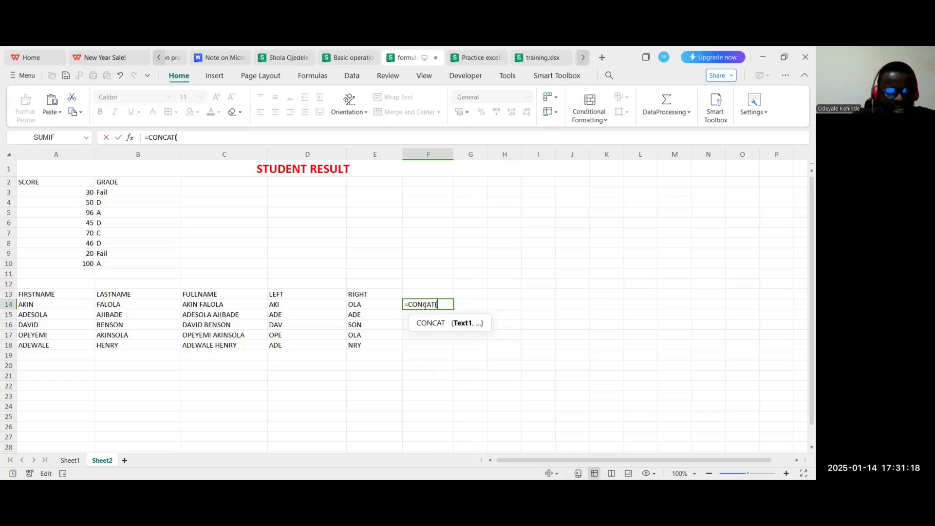
{"action": "key", "text": "Left"}
{"action": "key", "text": "Left"}
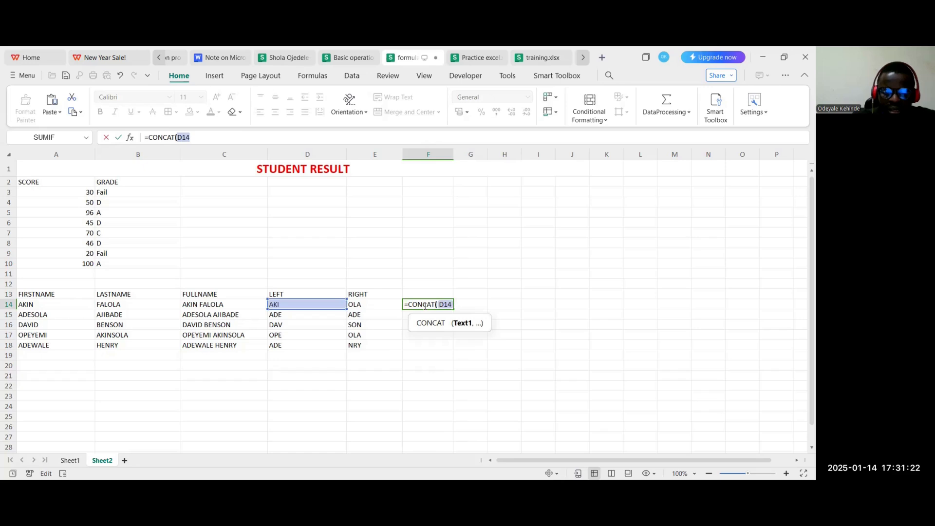
{"action": "type", "text": ","}
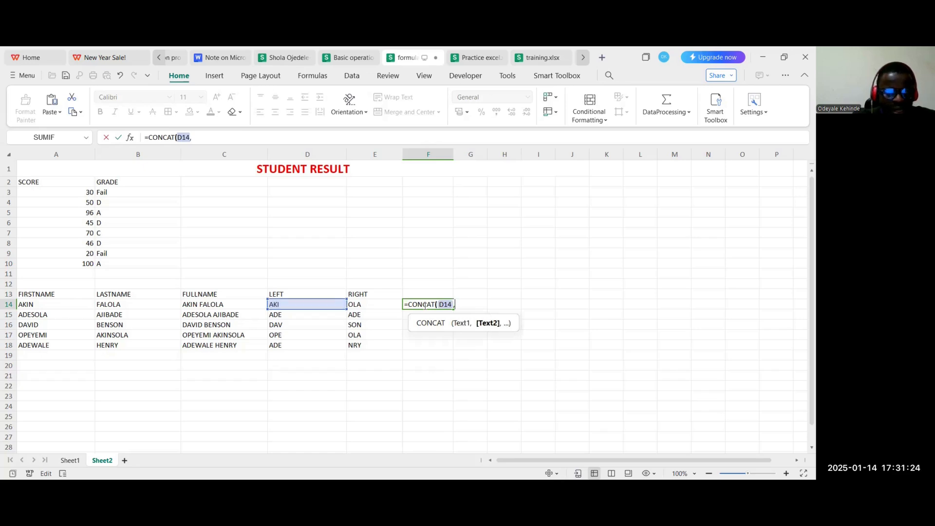
{"action": "type", "text": "E14"}
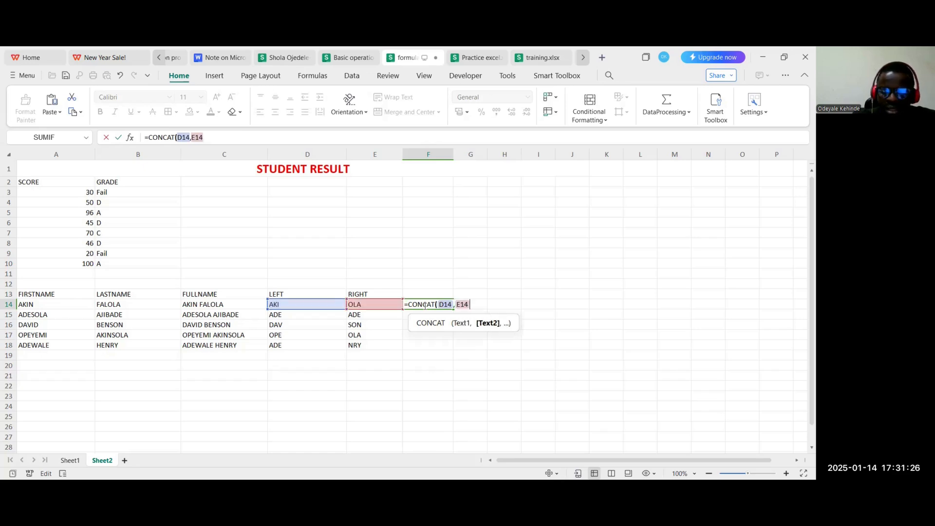
{"action": "type", "text": ")"}
{"action": "key", "text": "Return"}
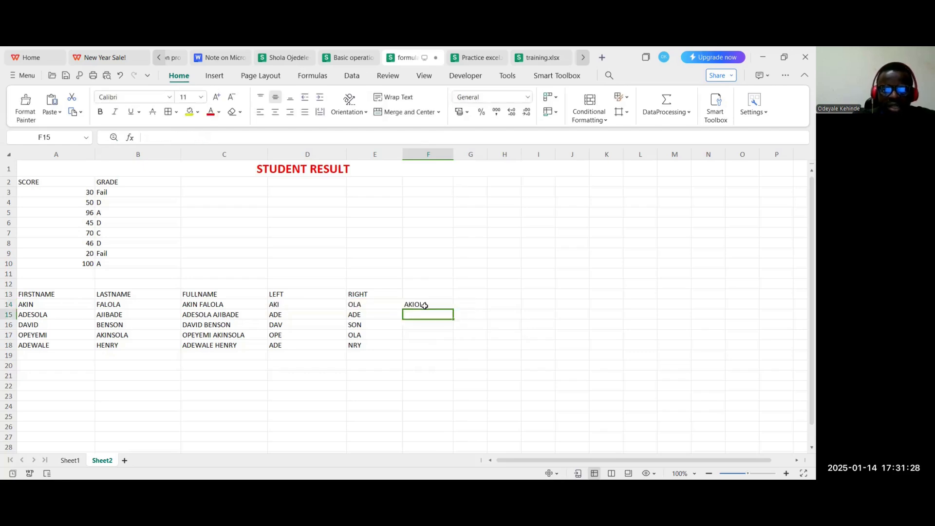
{"action": "left_click", "coordinate": [445, 308]}
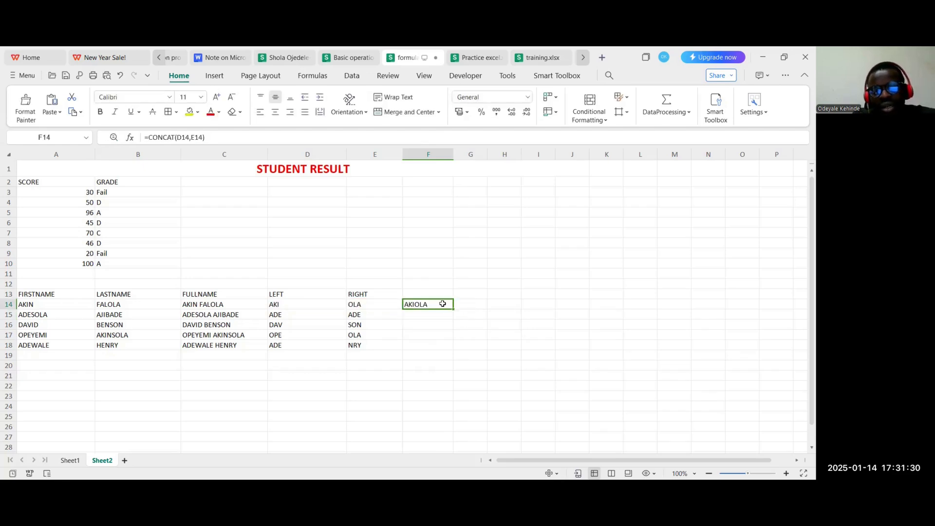
- Enter the heading LEFT+RIGHT in F13 and fill the CONCAT formula in F14 down to F18
{"action": "left_click", "coordinate": [417, 293]}
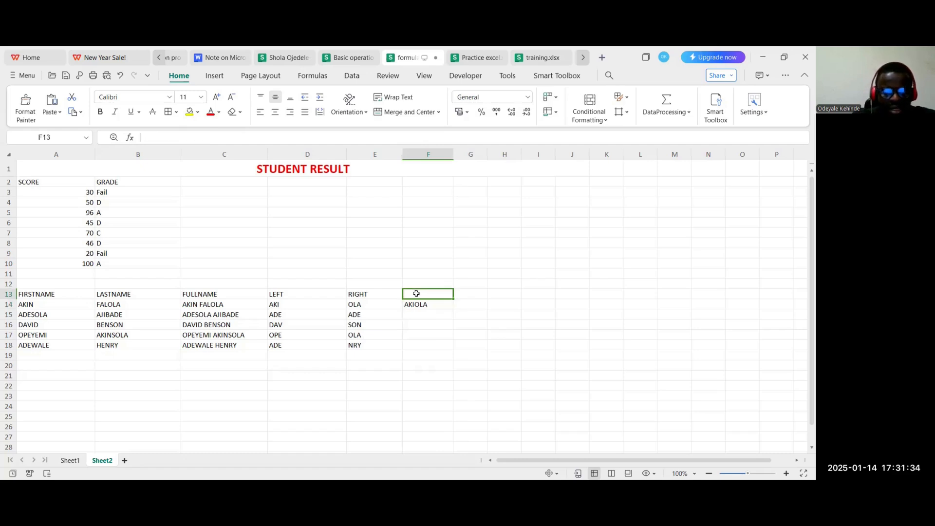
{"action": "type", "text": "LEFT+RIGHT"}
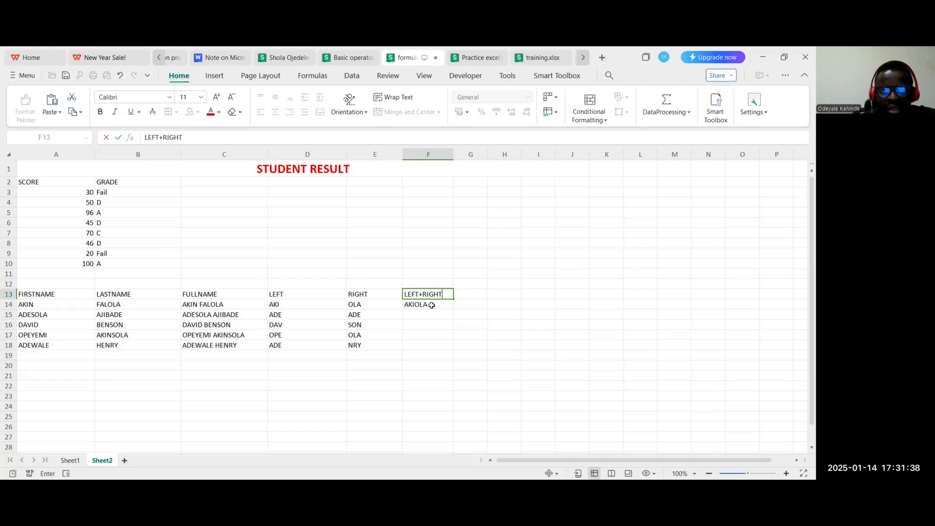
{"action": "left_click", "coordinate": [431, 304]}
{"action": "left_click_drag", "start_coordinate": [452, 309], "coordinate": [452, 349]}
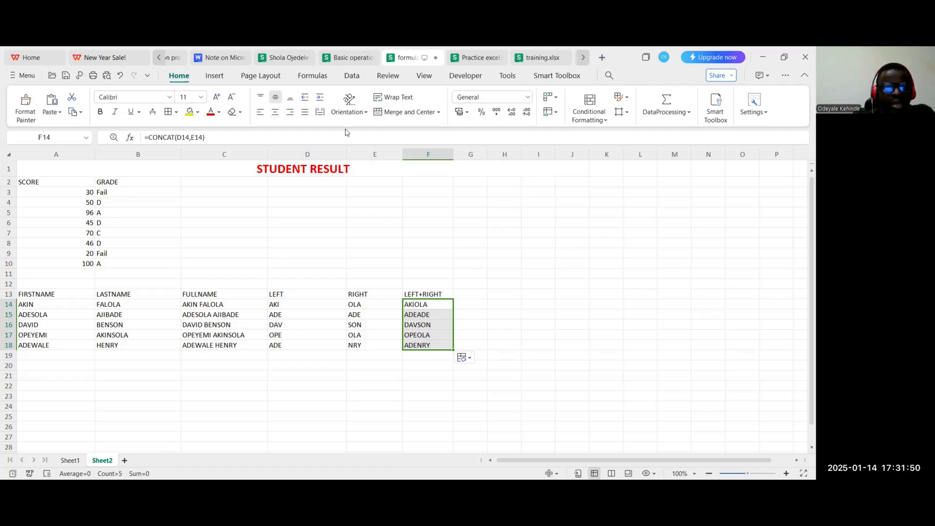
- Review the text functions and the Lookup Functions section on VLOOKUP in the Word notes, and return to the formulas workbook
{"action": "left_click", "coordinate": [215, 57]}
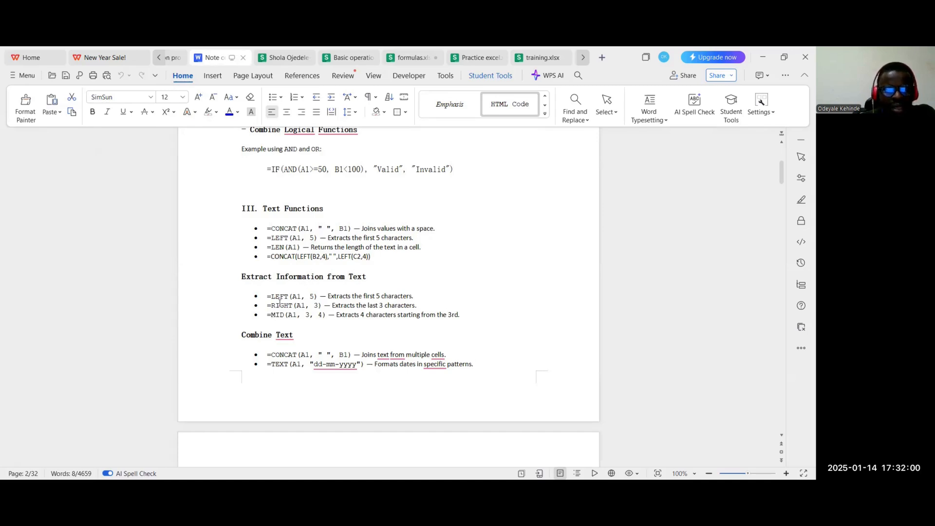
{"action": "scroll", "coordinate": [280, 302], "scroll_direction": "down", "scroll_amount": 3}
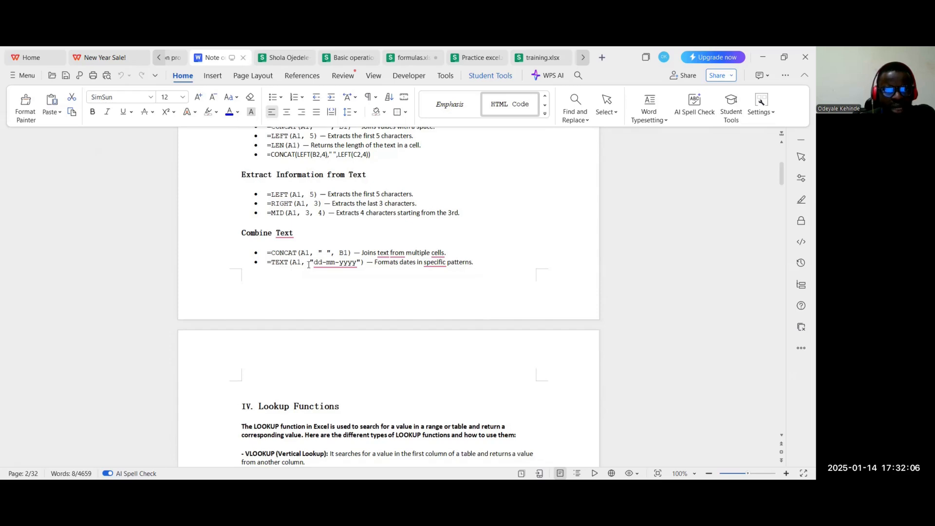
{"action": "scroll", "coordinate": [308, 264], "scroll_direction": "down", "scroll_amount": 1}
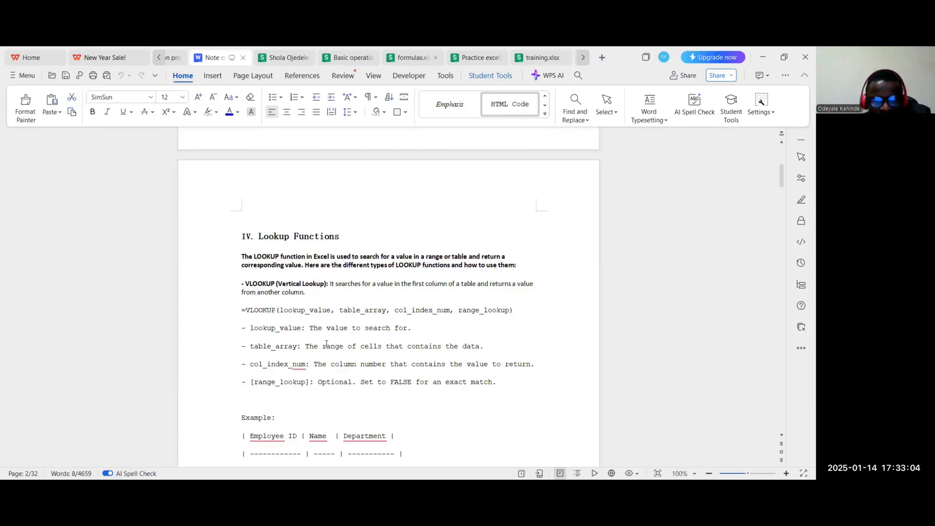
{"action": "scroll", "coordinate": [328, 347], "scroll_direction": "down", "scroll_amount": 3}
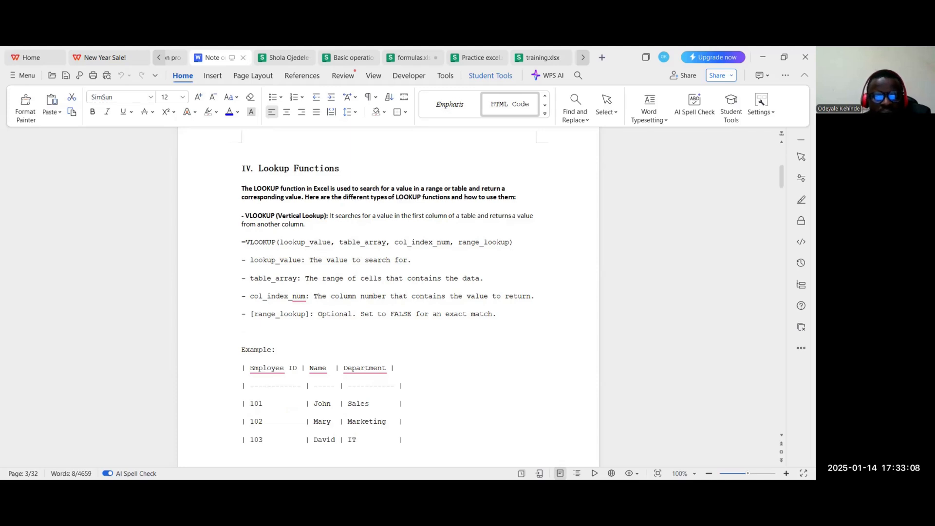
{"action": "left_click", "coordinate": [412, 58]}
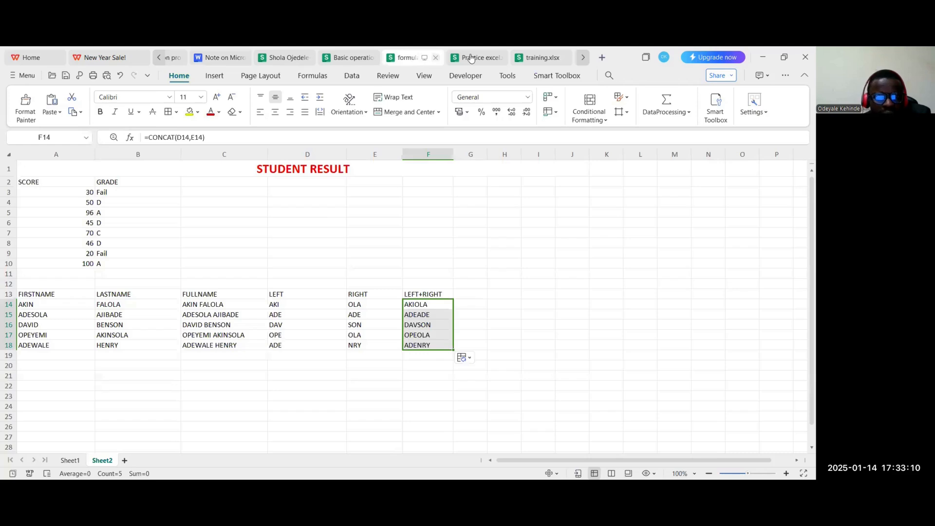
{"action": "left_click", "coordinate": [471, 58]}
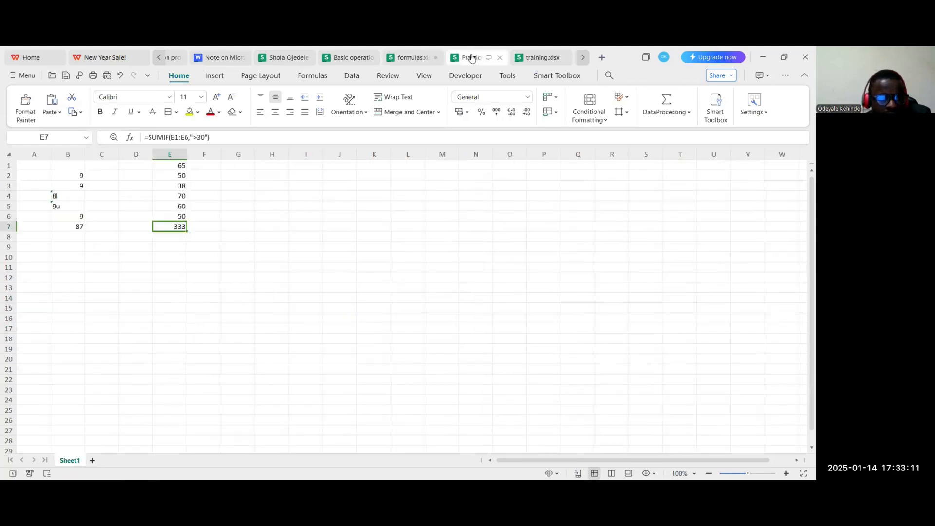
{"action": "left_click", "coordinate": [410, 59]}
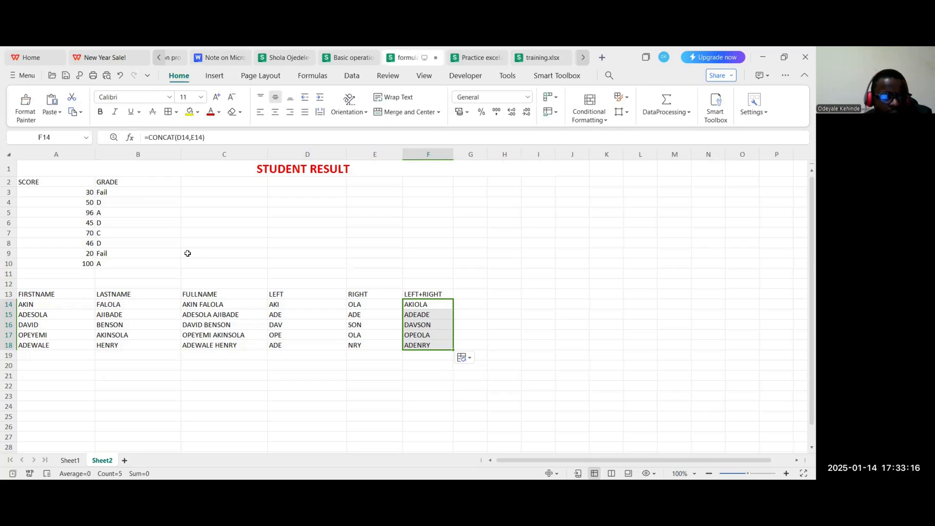
- Insert a new column before the SCORE column and enter the heading NAME in A2
{"action": "left_click", "coordinate": [36, 184]}
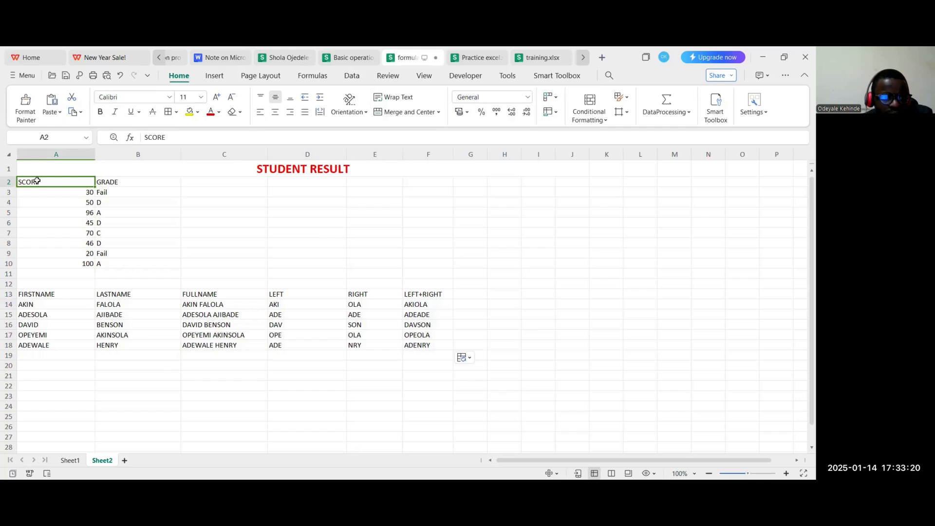
{"action": "right_click", "coordinate": [37, 180]}
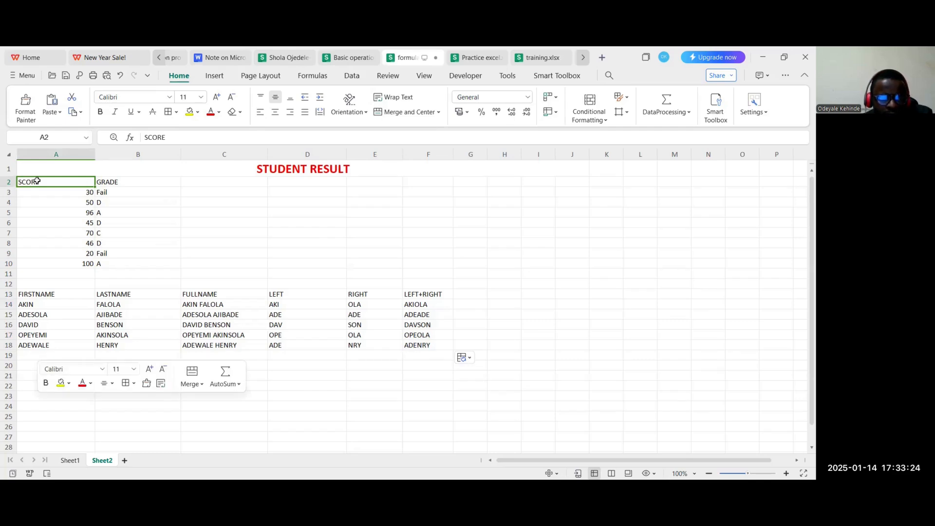
{"action": "left_click", "coordinate": [231, 182]}
{"action": "left_click", "coordinate": [38, 183]}
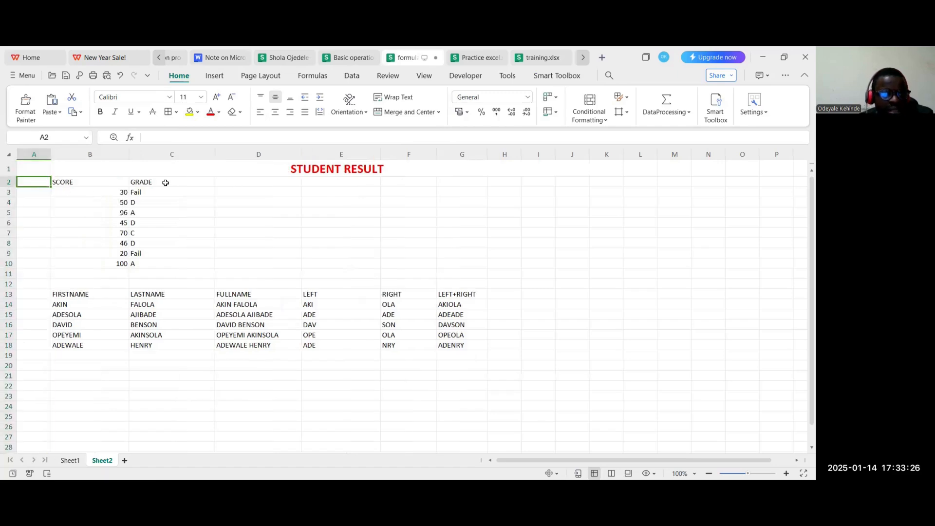
{"action": "type", "text": "NAME"}
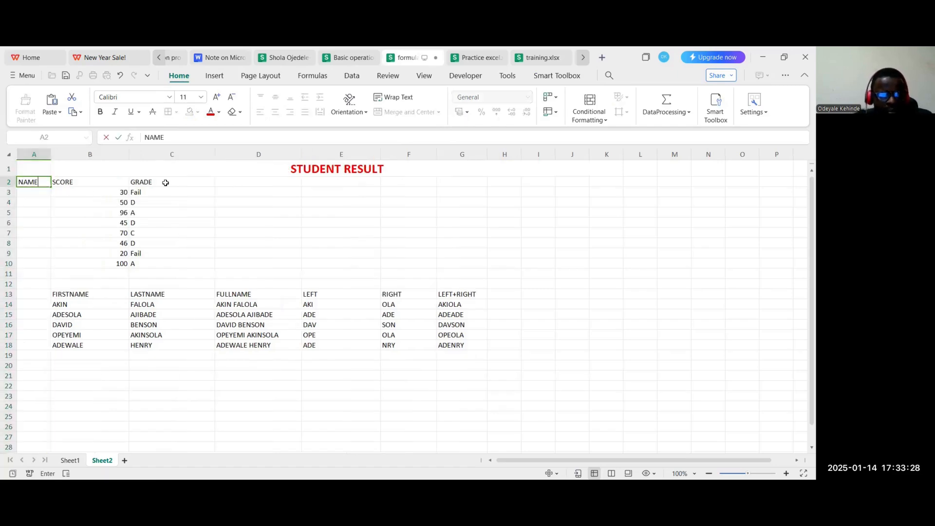
{"action": "left_click", "coordinate": [40, 200]}
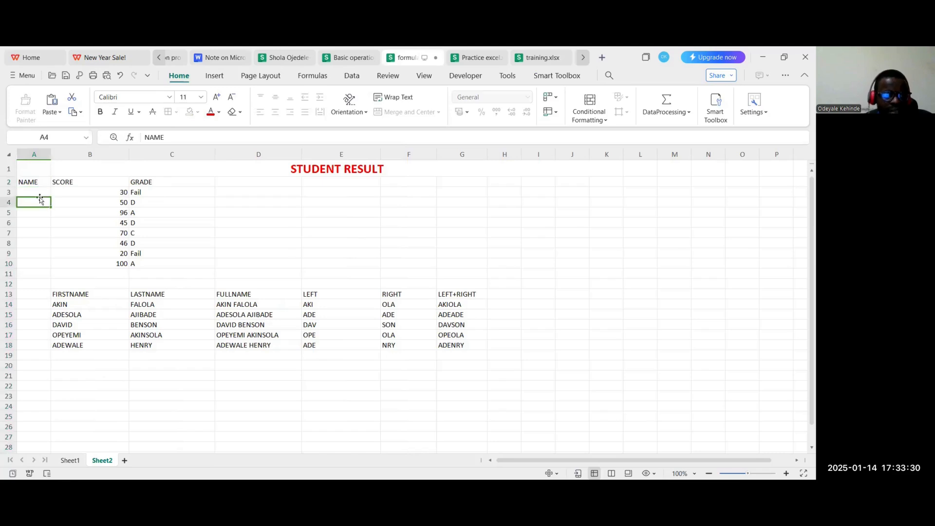
- Copy the five first names from B14:B18 into the NAME column starting at A3
{"action": "left_click_drag", "start_coordinate": [90, 308], "coordinate": [88, 345]}
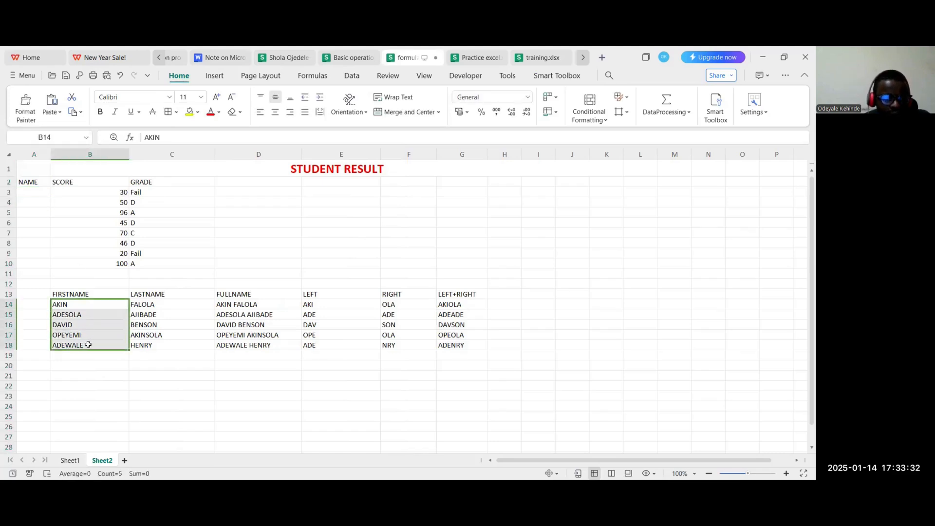
{"action": "key", "text": "ctrl+c"}
{"action": "left_click", "coordinate": [28, 194]}
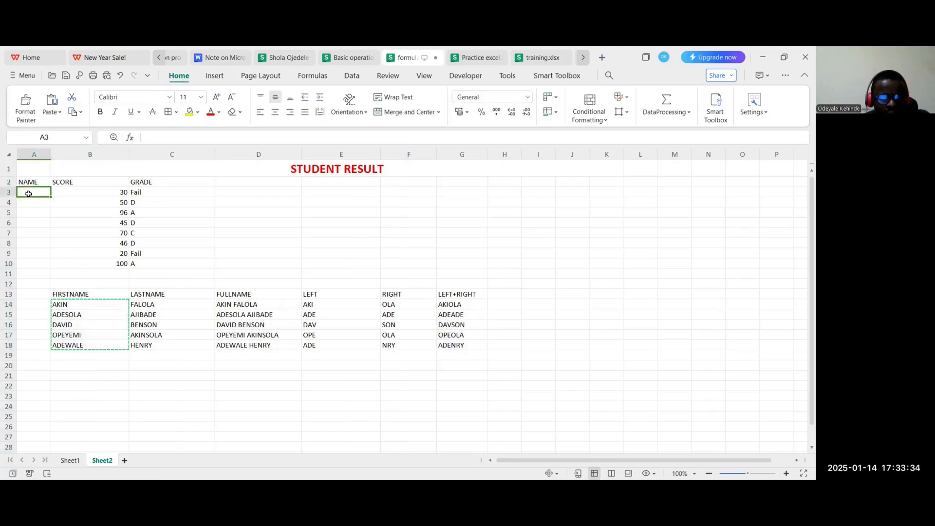
{"action": "key", "text": "ctrl+v"}
- Copy the first three last names from C14:C16 into the NAME column starting at A8
{"action": "left_click", "coordinate": [156, 307]}
{"action": "left_click_drag", "start_coordinate": [157, 312], "coordinate": [161, 327]}
{"action": "key", "text": "ctrl+c"}
{"action": "left_click", "coordinate": [30, 243]}
{"action": "key", "text": "ctrl+v"}
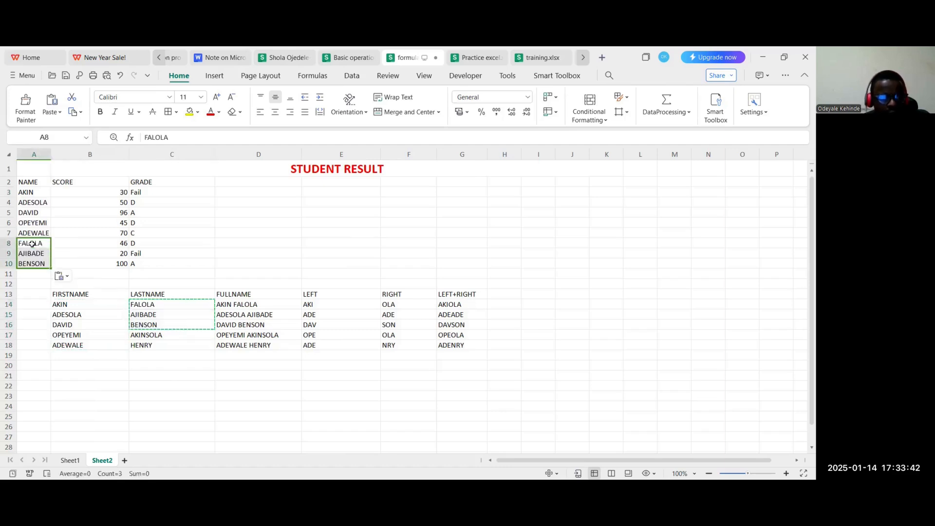
{"action": "left_click", "coordinate": [228, 232]}
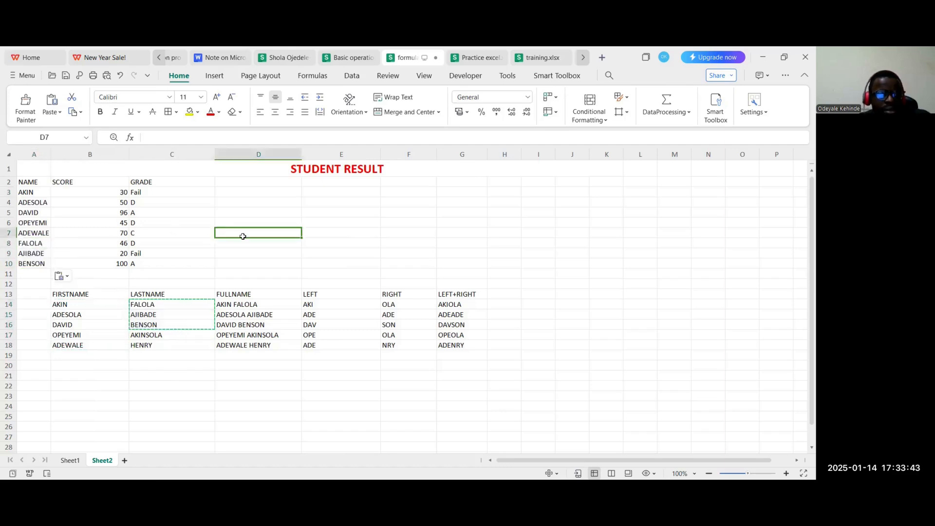
{"action": "left_click", "coordinate": [408, 275]}
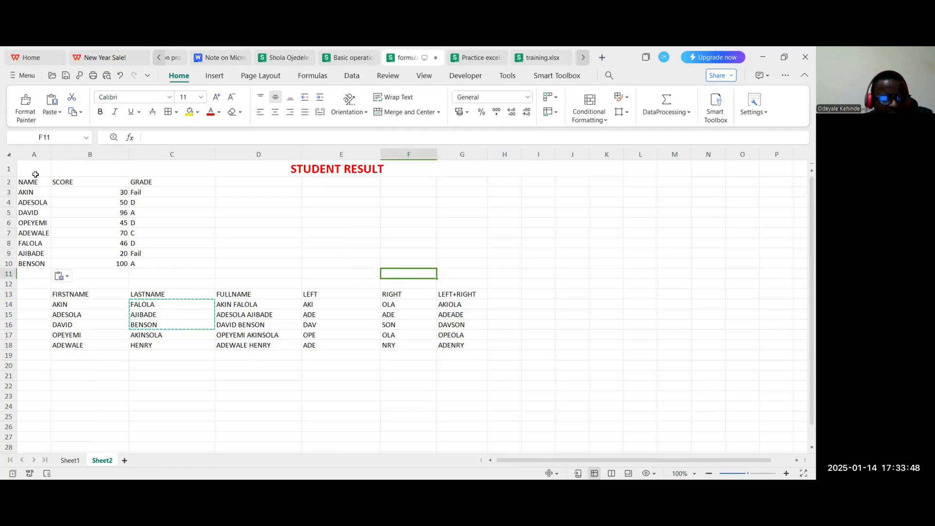
- Left-align the STUDENT RESULT title in row 1
{"action": "left_click", "coordinate": [183, 166]}
{"action": "left_click", "coordinate": [27, 167]}
{"action": "left_click_drag", "start_coordinate": [63, 170], "coordinate": [71, 170]}
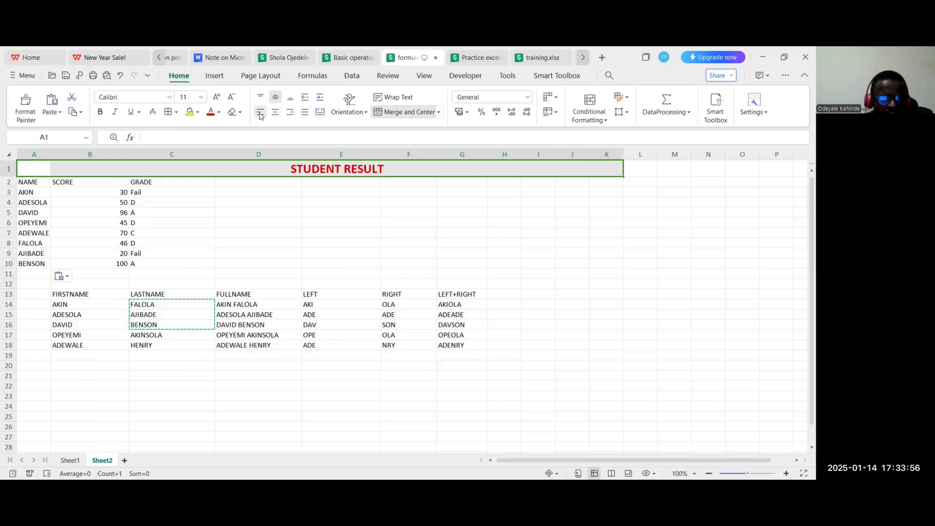
{"action": "left_click", "coordinate": [261, 113]}
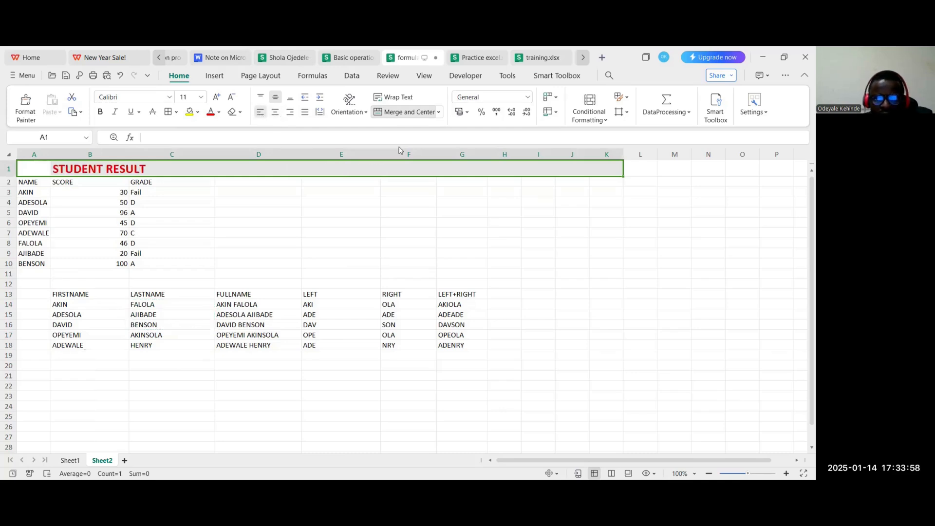
{"action": "left_click", "coordinate": [431, 242]}
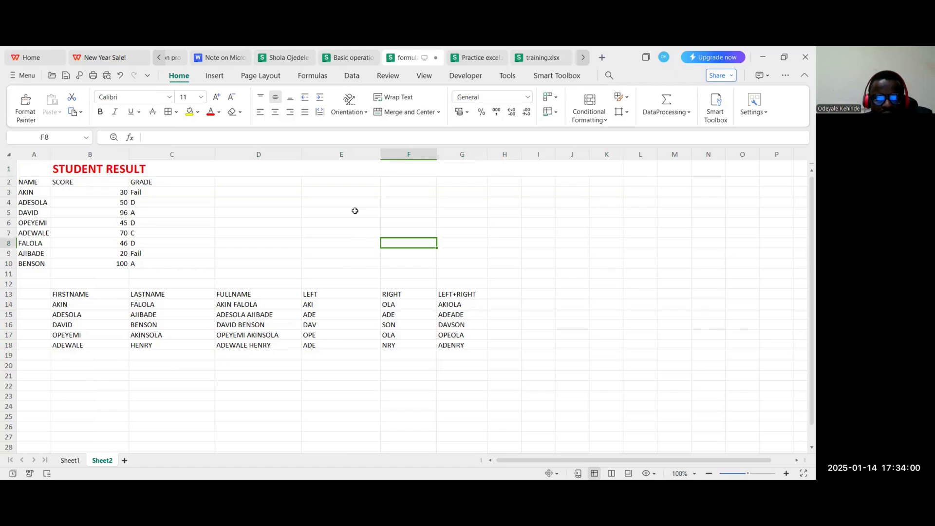
- Enter the heading VLOOKUP in E2
{"action": "left_click", "coordinate": [355, 194]}
{"action": "key", "text": "Up"}
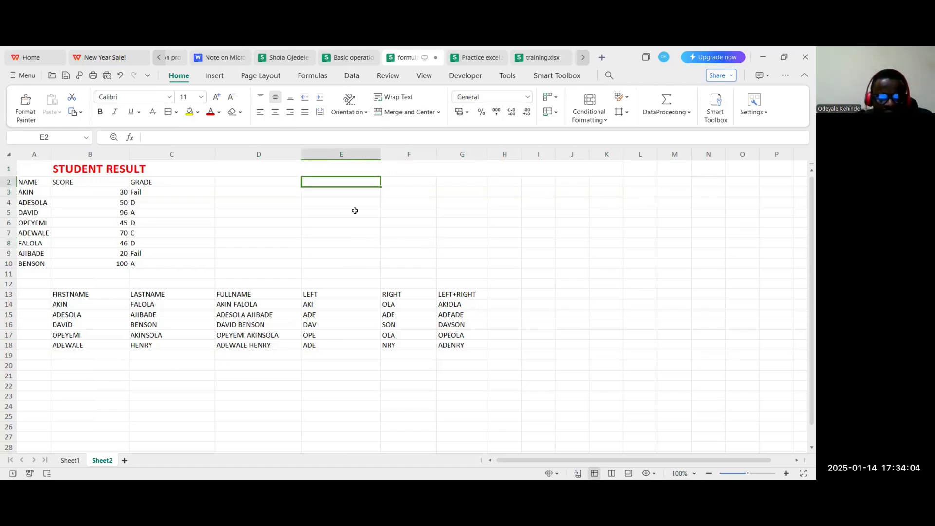
{"action": "type", "text": "V"}
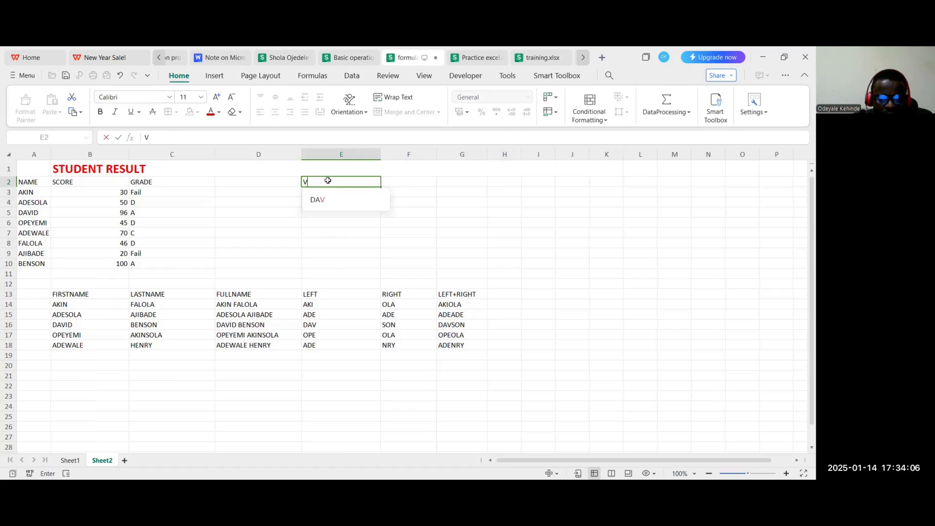
{"action": "type", "text": "LOOKUP"}
{"action": "key", "text": "Return"}
{"action": "key", "text": "Return"}
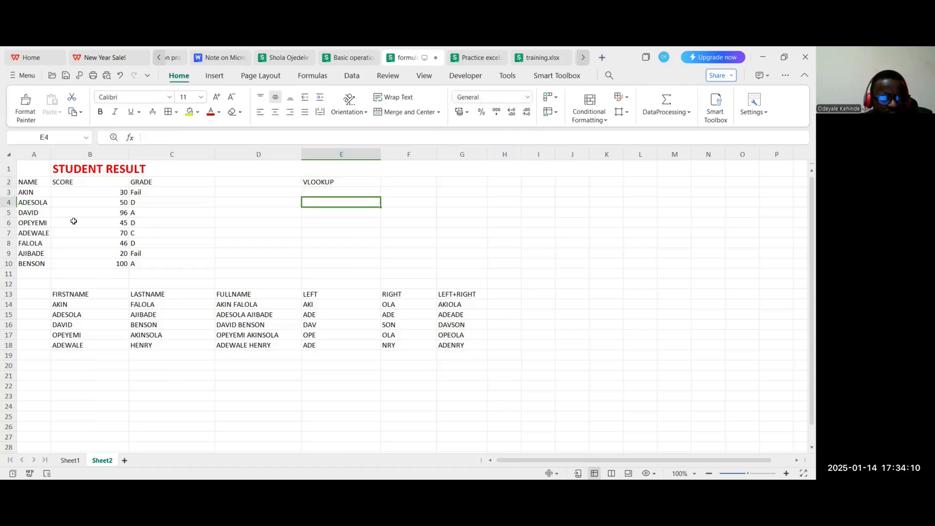
- Copy the NAME column A2:A10 to E3 and enter the heading SCORE beside it in F3
{"action": "left_click_drag", "start_coordinate": [29, 182], "coordinate": [39, 263]}
{"action": "key", "text": "ctrl+c"}
{"action": "left_click", "coordinate": [341, 209]}
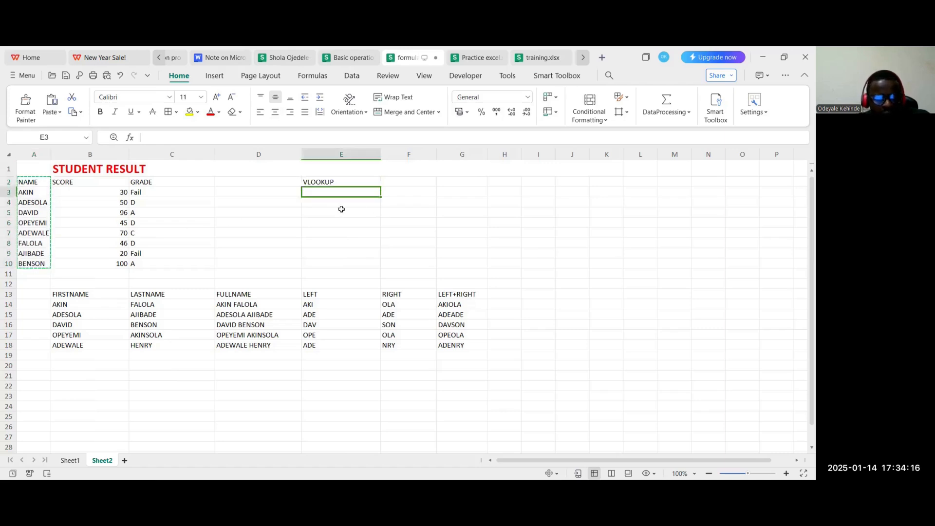
{"action": "key", "text": "ctrl+v"}
{"action": "key", "text": "Right"}
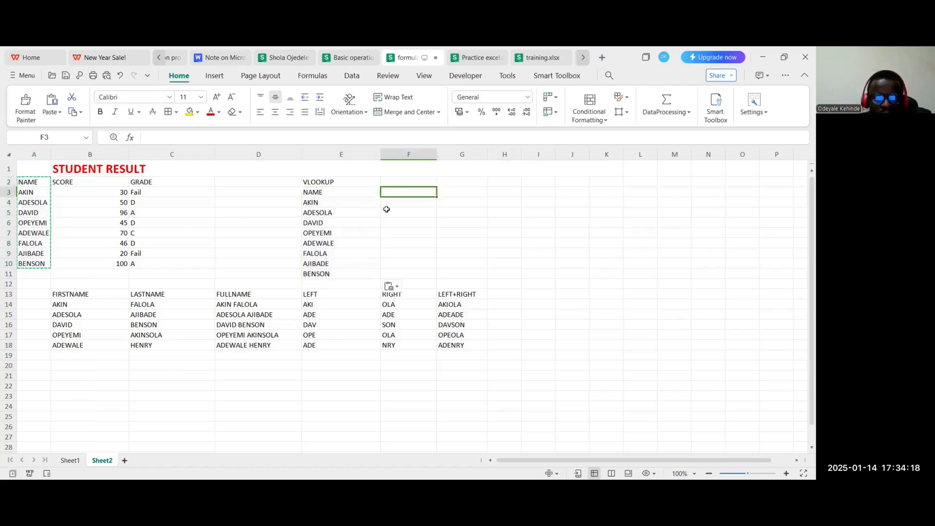
{"action": "type", "text": "SCORE"}
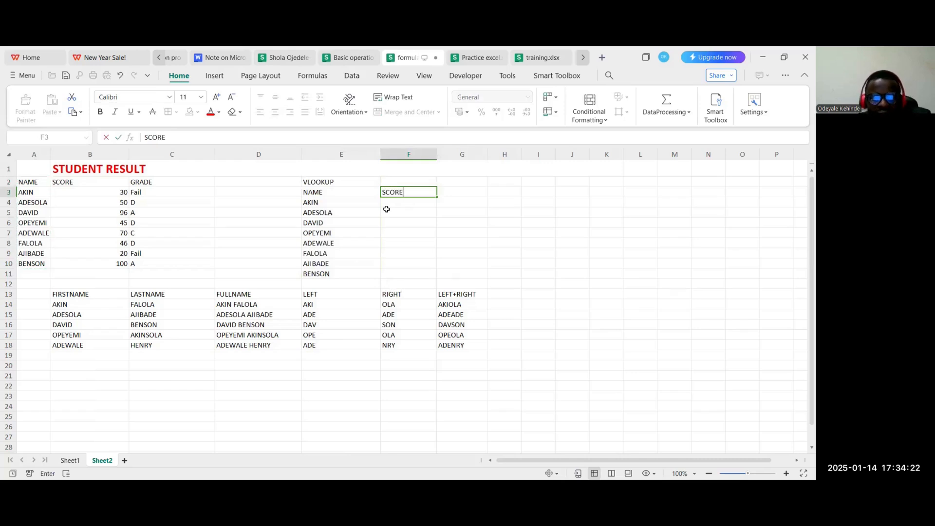
{"action": "key", "text": "Return"}
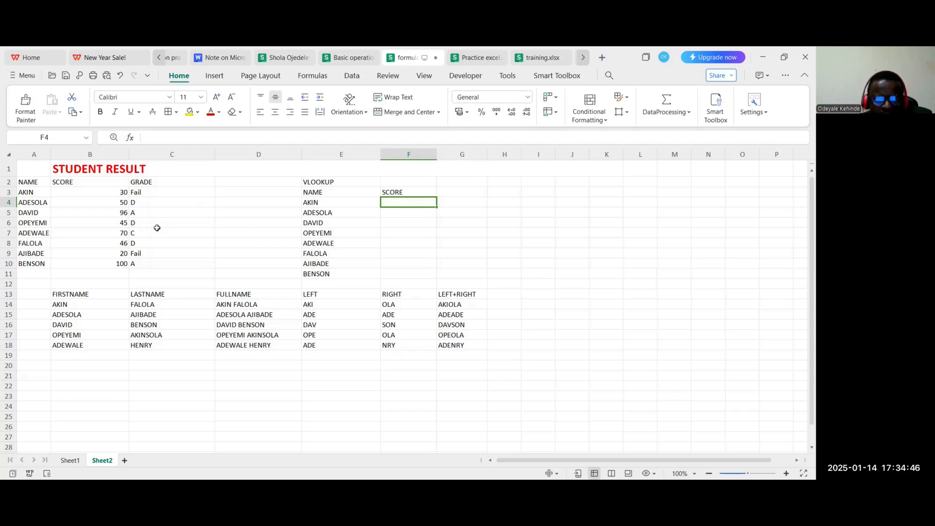
- Color the VLOOKUP heading in E2 red and return to F4
{"action": "key", "text": "Left"}
{"action": "key", "text": "Up"}
{"action": "key", "text": "Up"}
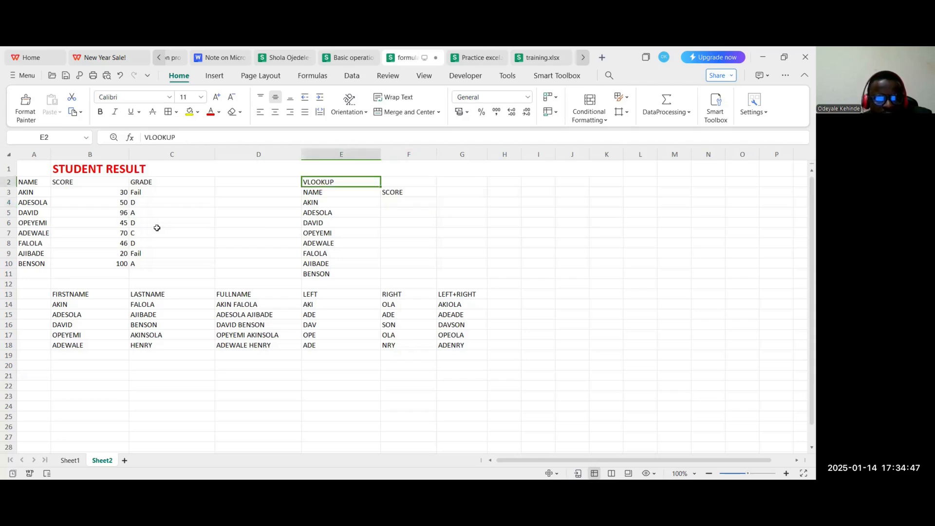
{"action": "left_click", "coordinate": [212, 116]}
{"action": "key", "text": "Right"}
{"action": "key", "text": "Down"}
{"action": "key", "text": "Down"}
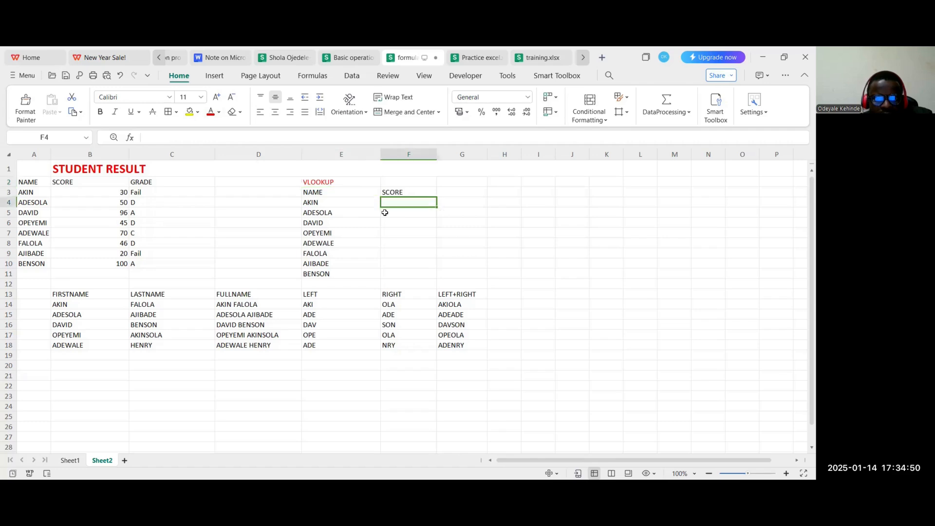
{"action": "left_click", "coordinate": [395, 217]}
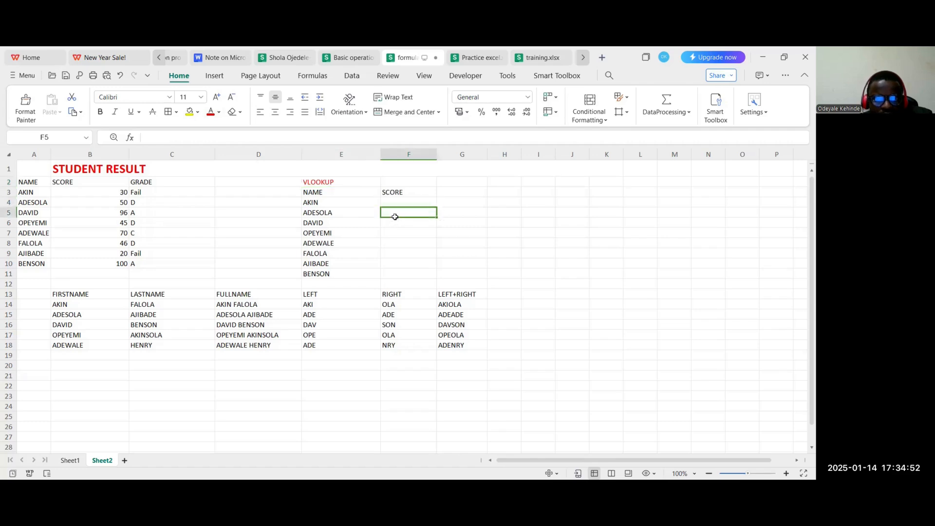
{"action": "left_click", "coordinate": [398, 244]}
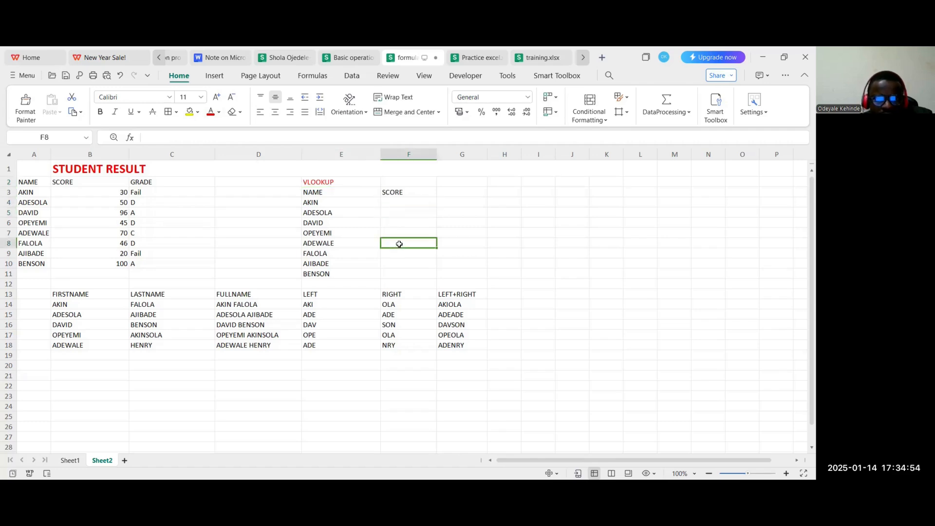
{"action": "key", "text": "Up"}
{"action": "key", "text": "Up"}
{"action": "key", "text": "Up"}
{"action": "key", "text": "Up"}
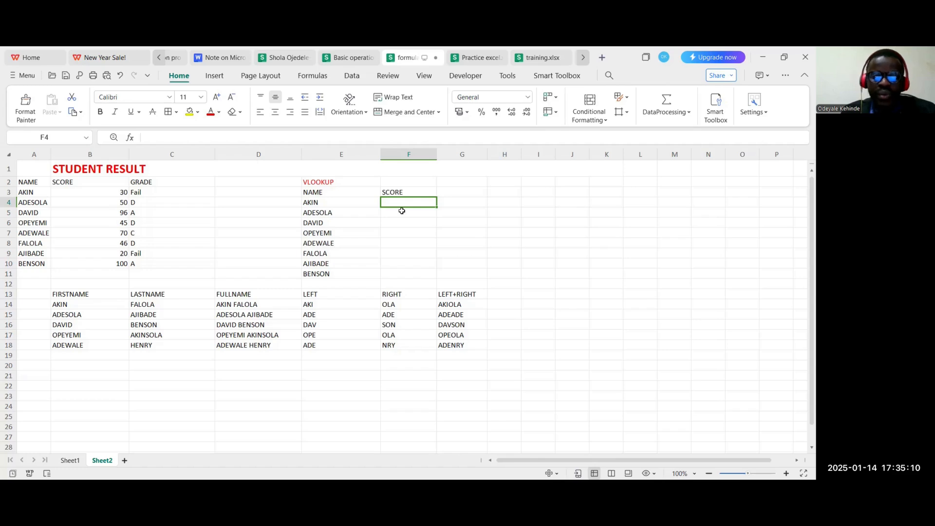
- Begin a VLOOKUP formula in F4 with the name in E4 as the lookup value
{"action": "type", "text": "="}
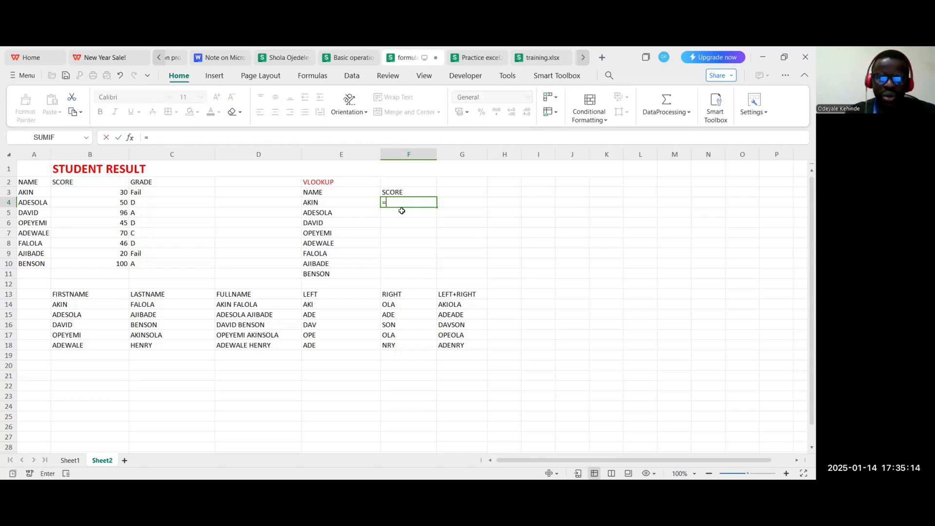
{"action": "type", "text": "VL"}
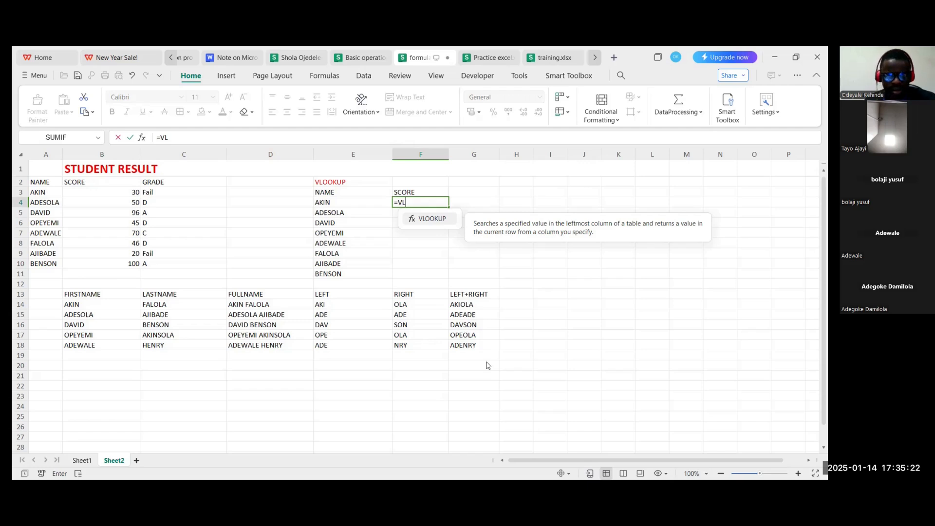
{"action": "key", "text": "Escape"}
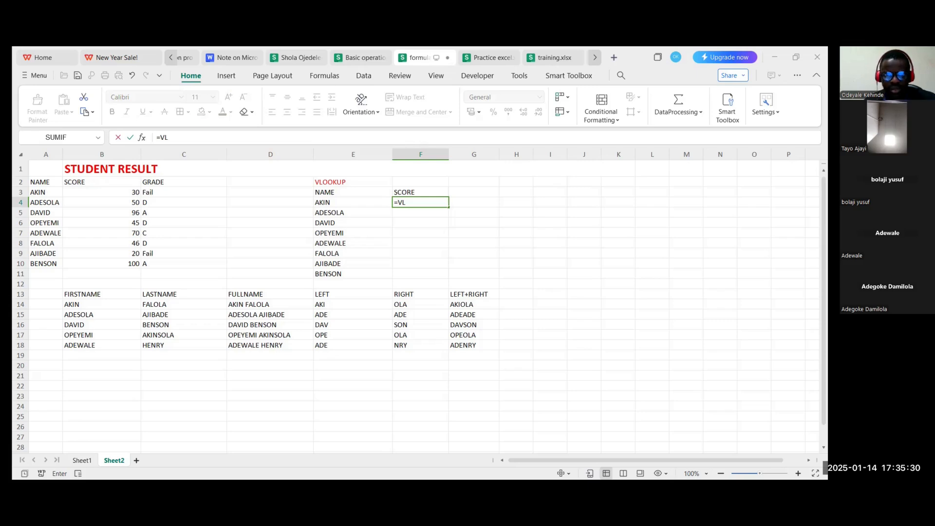
{"action": "left_click", "coordinate": [424, 202]}
{"action": "type", "text": "OO"}
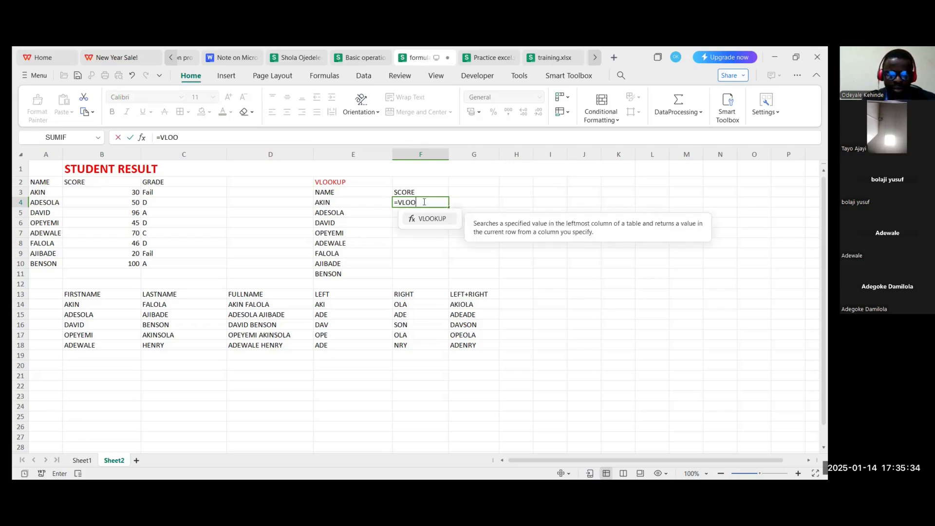
{"action": "type", "text": "KUP"}
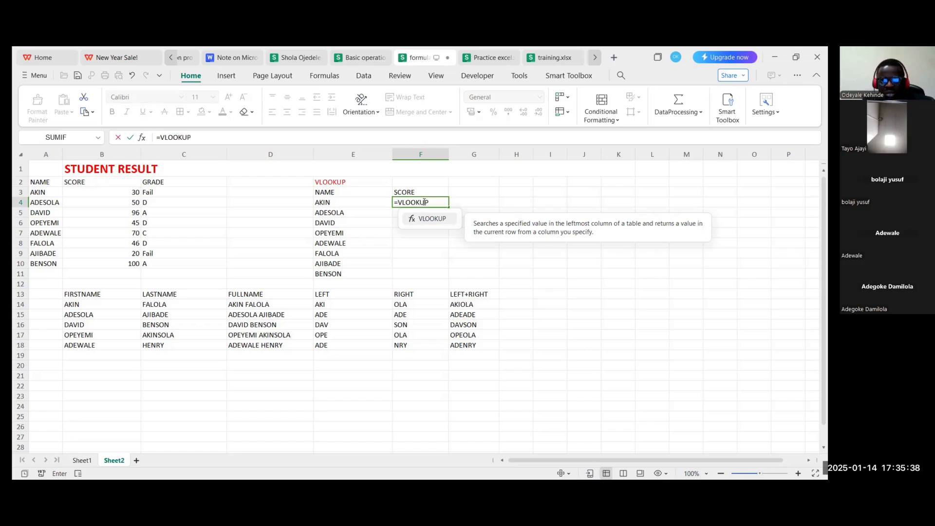
{"action": "type", "text": "("}
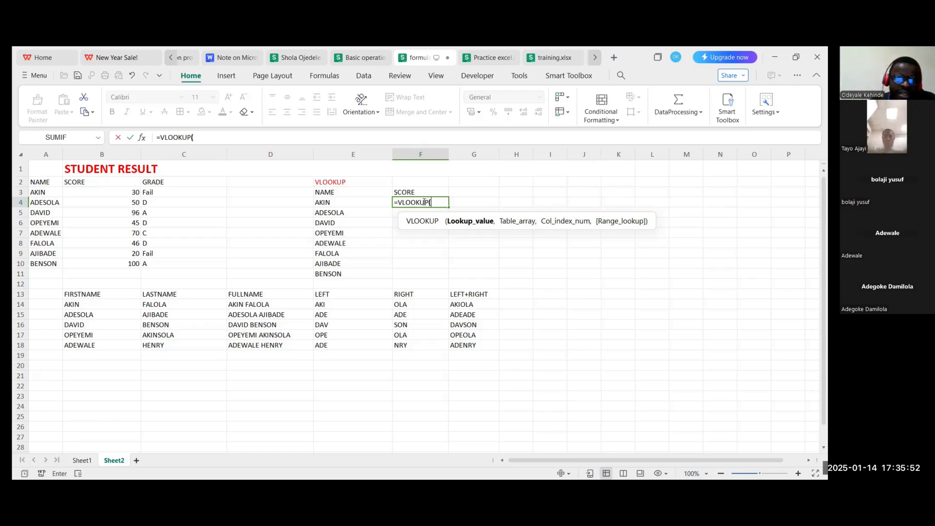
{"action": "key", "text": "Left"}
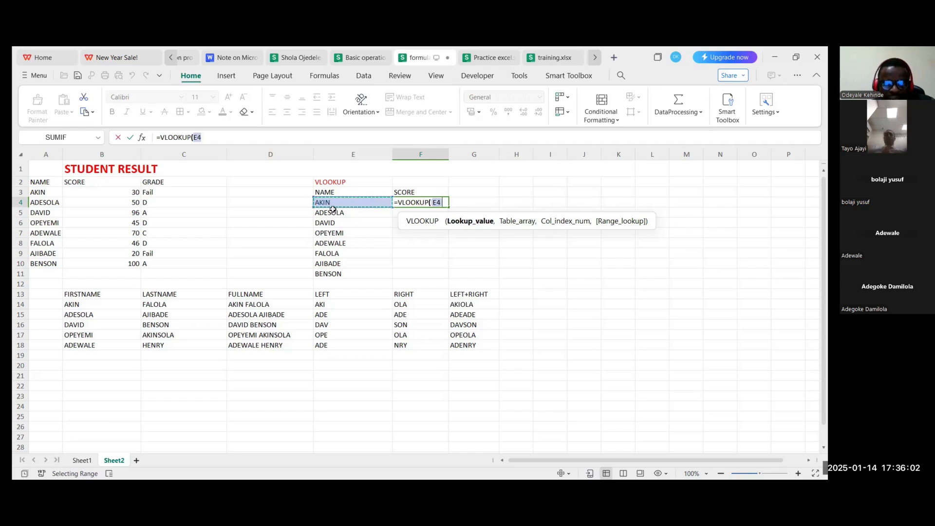
- Complete the F4 lookup with table range A2:C10, column index 2 and FALSE for an exact match
{"action": "type", "text": ","}
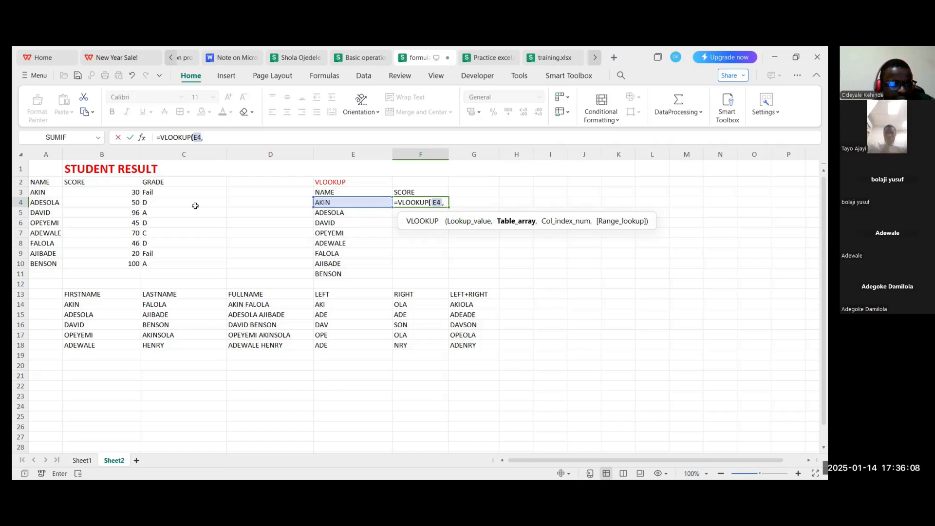
{"action": "left_click", "coordinate": [29, 183]}
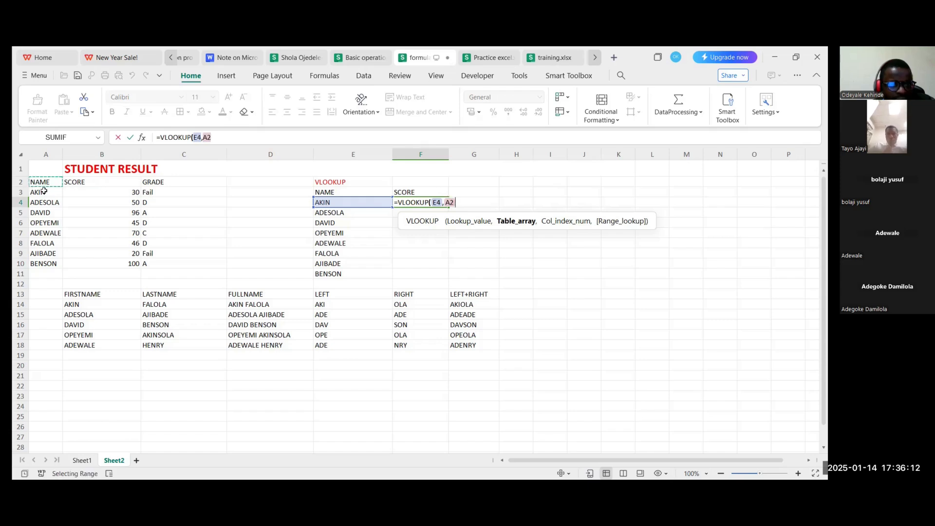
{"action": "left_click", "coordinate": [146, 263], "text": "shift"}
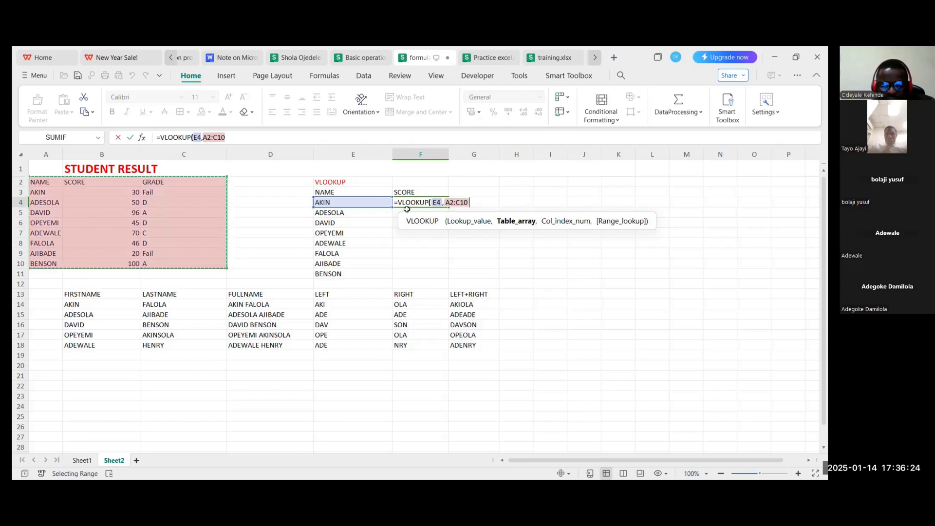
{"action": "type", "text": ","}
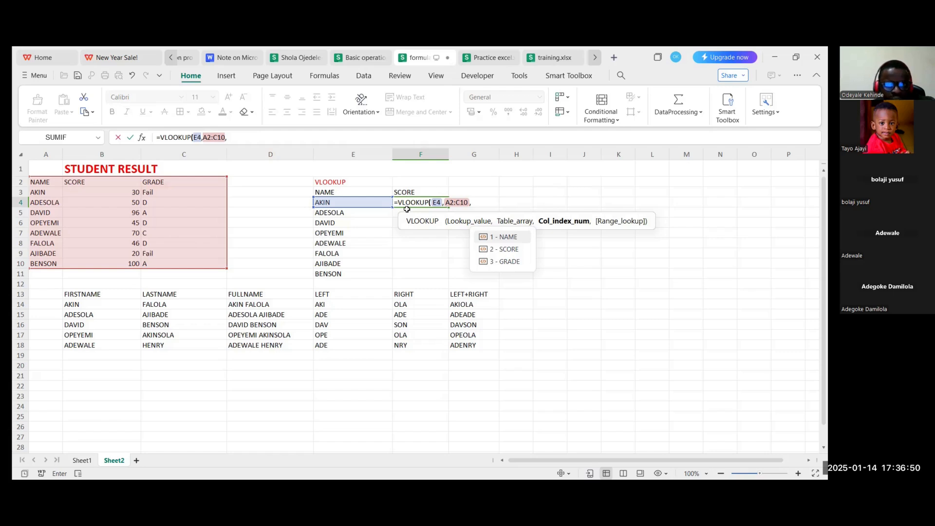
{"action": "type", "text": "2"}
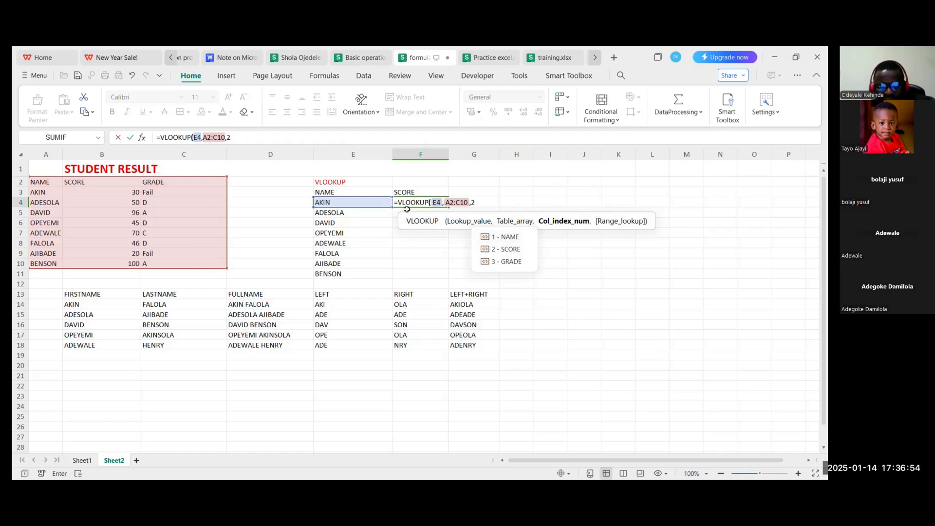
{"action": "type", "text": ","}
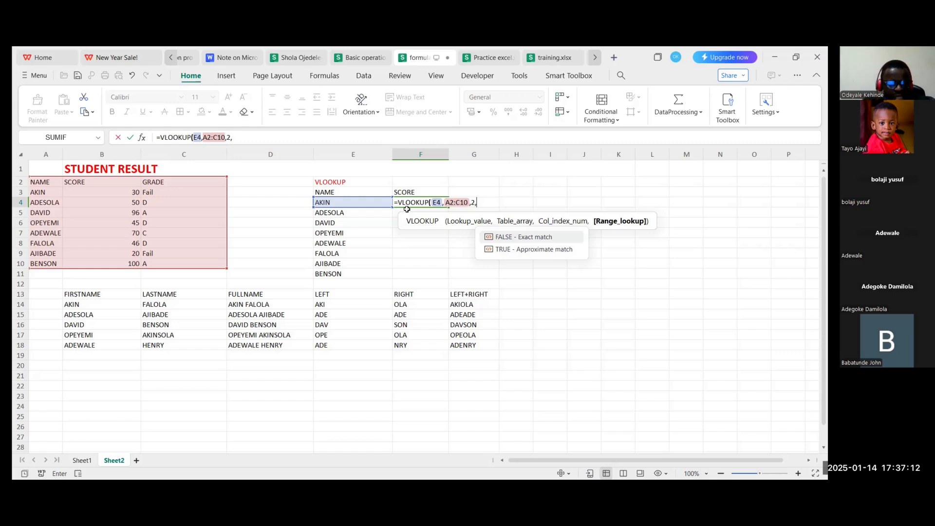
{"action": "key", "text": "Escape"}
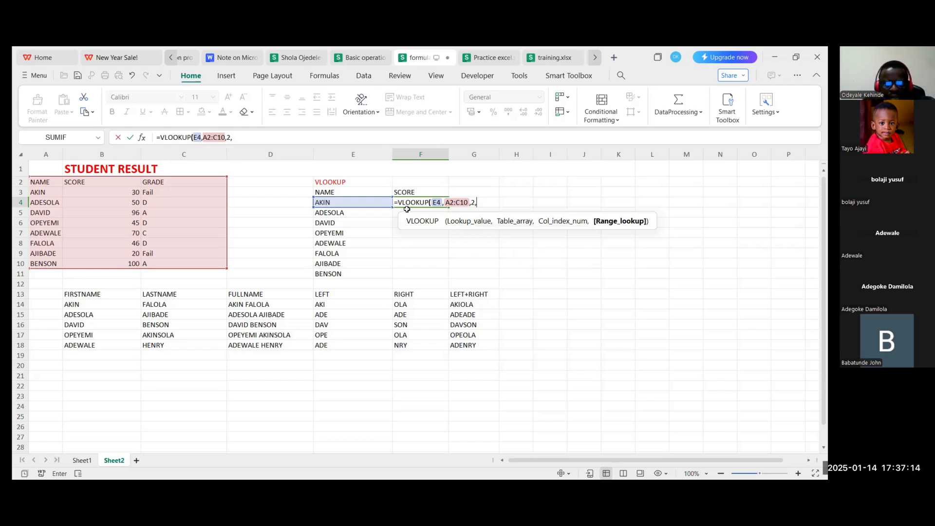
{"action": "type", "text": "FALSE"}
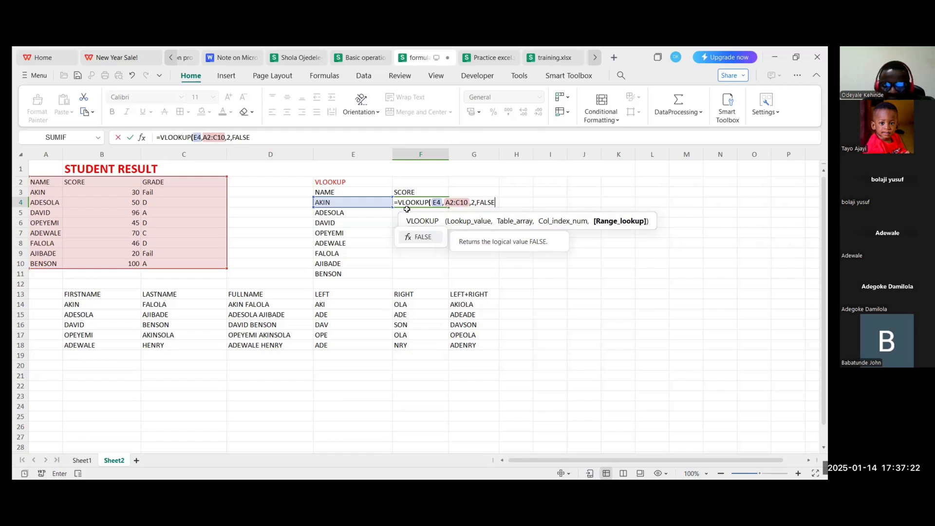
{"action": "type", "text": ")"}
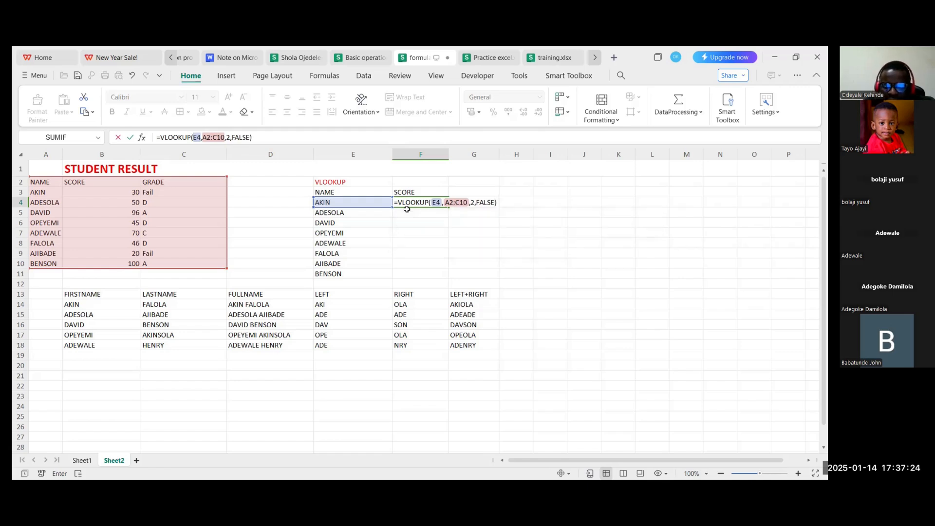
{"action": "key", "text": "Return"}
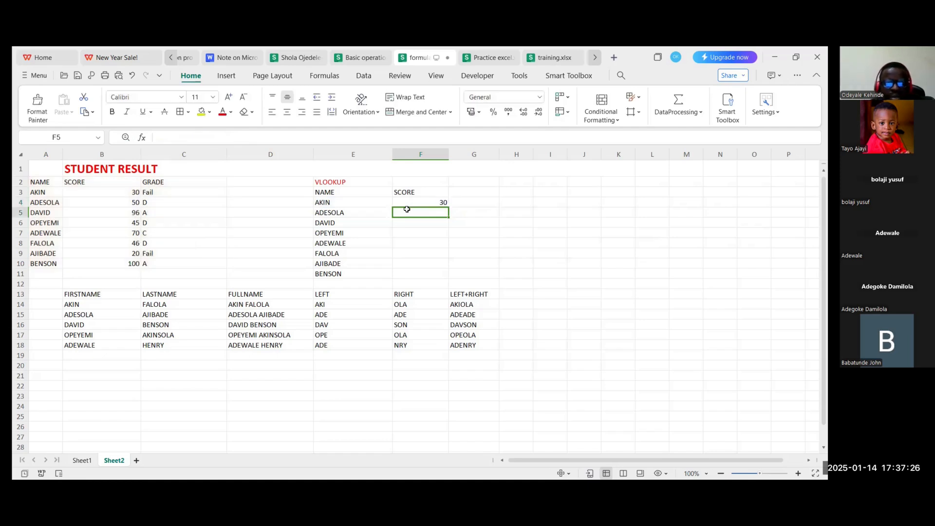
- Change the column index in the F4 VLOOKUP formula to 3 so it retrieves the grade
{"action": "key", "text": "Up"}
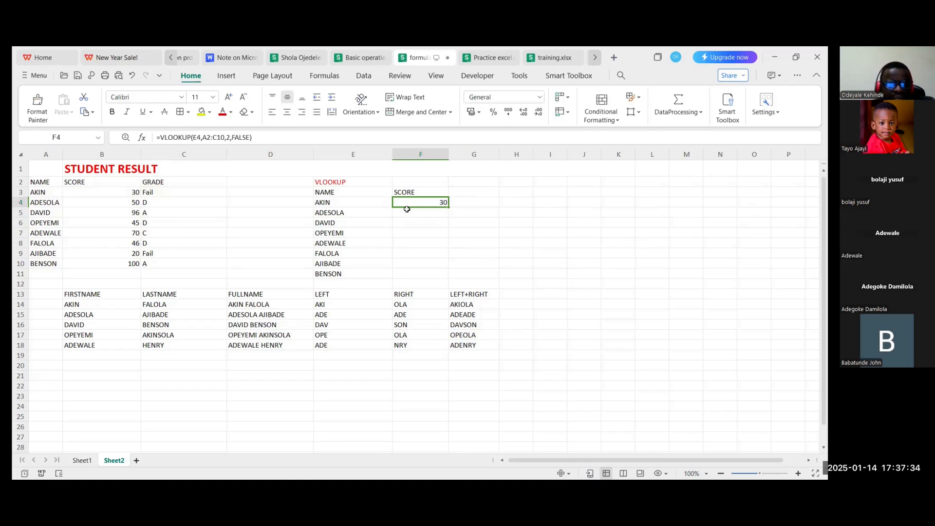
{"action": "left_click", "coordinate": [235, 138]}
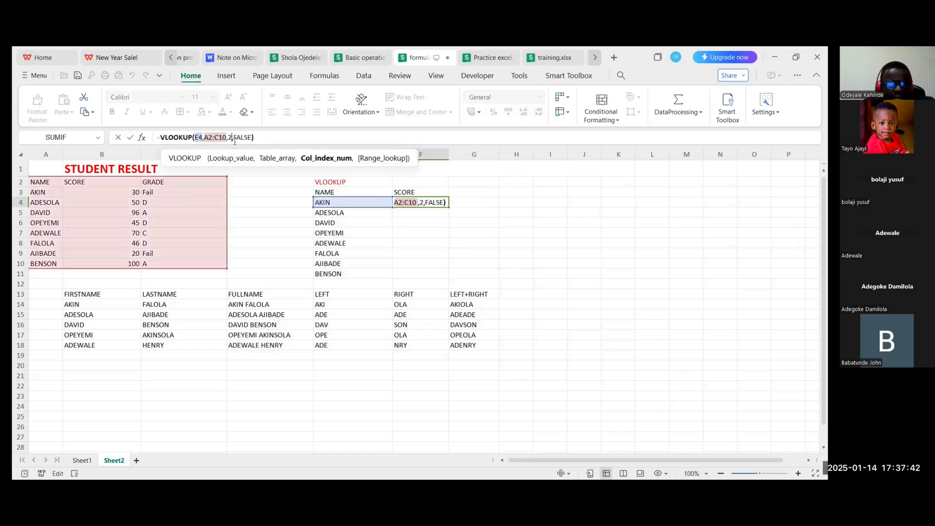
{"action": "key", "text": "BackSpace"}
{"action": "type", "text": "3"}
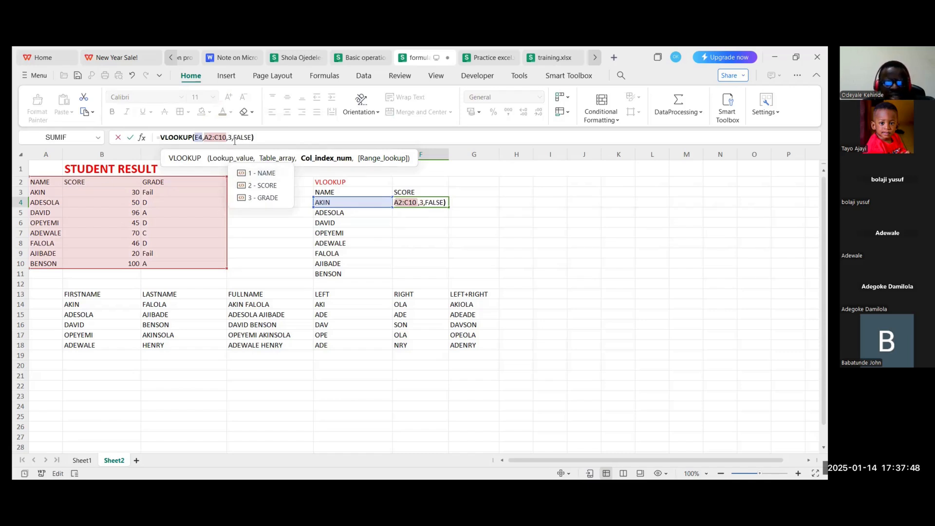
{"action": "left_click", "coordinate": [130, 138]}
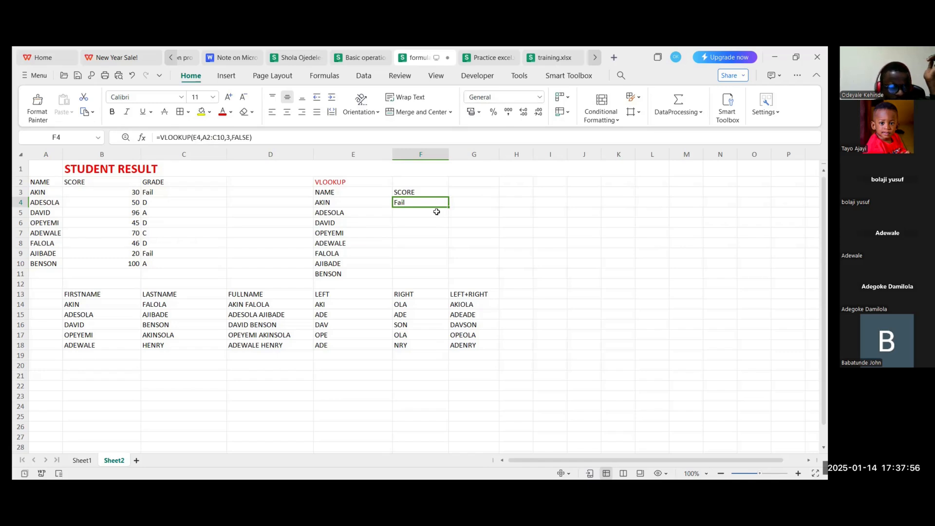
- Fill the F4 VLOOKUP formula down through F11 for all the listed names
{"action": "left_click", "coordinate": [414, 216]}
{"action": "key", "text": "Up"}
{"action": "left_click_drag", "start_coordinate": [448, 207], "coordinate": [441, 277]}
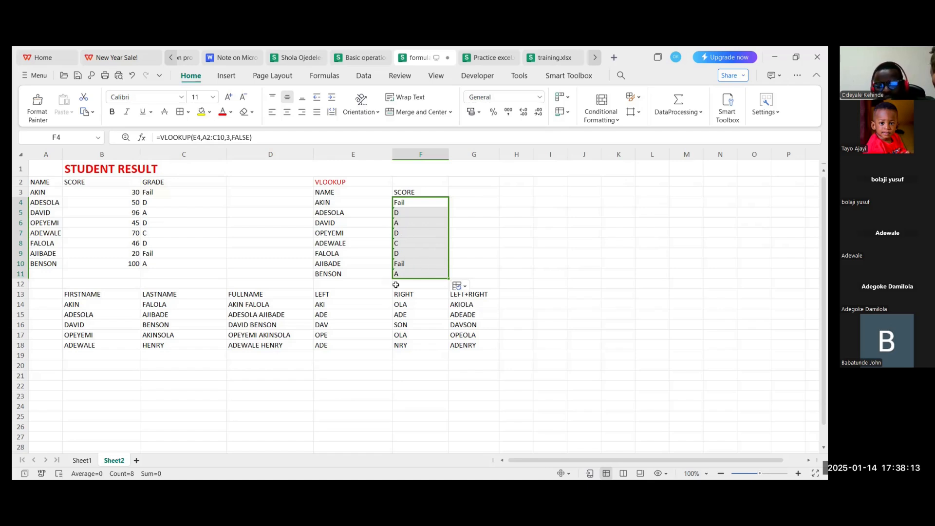
- Begin another VLOOKUP formula in G4, beside the first lookup result
{"action": "left_click", "coordinate": [406, 246]}
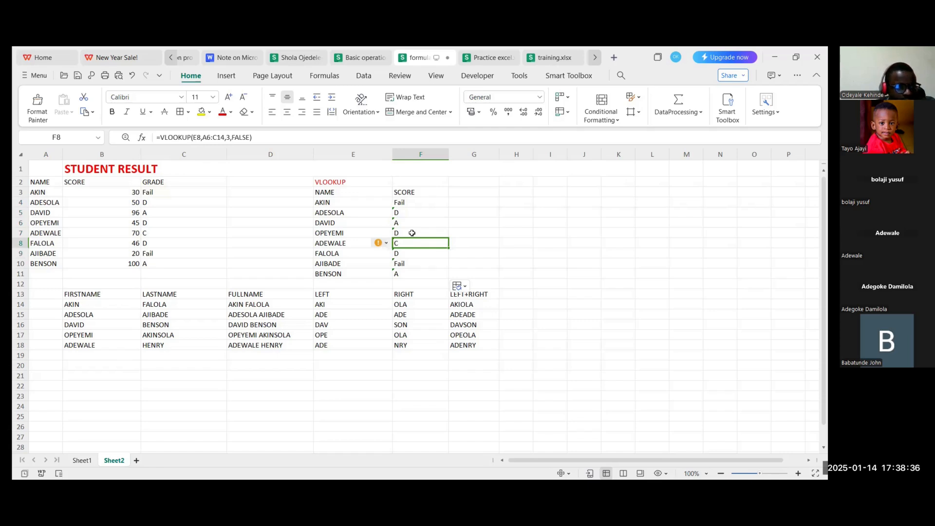
{"action": "key", "text": "Up"}
{"action": "key", "text": "Up"}
{"action": "key", "text": "Up"}
{"action": "key", "text": "Up"}
{"action": "key", "text": "Up"}
{"action": "key", "text": "Right"}
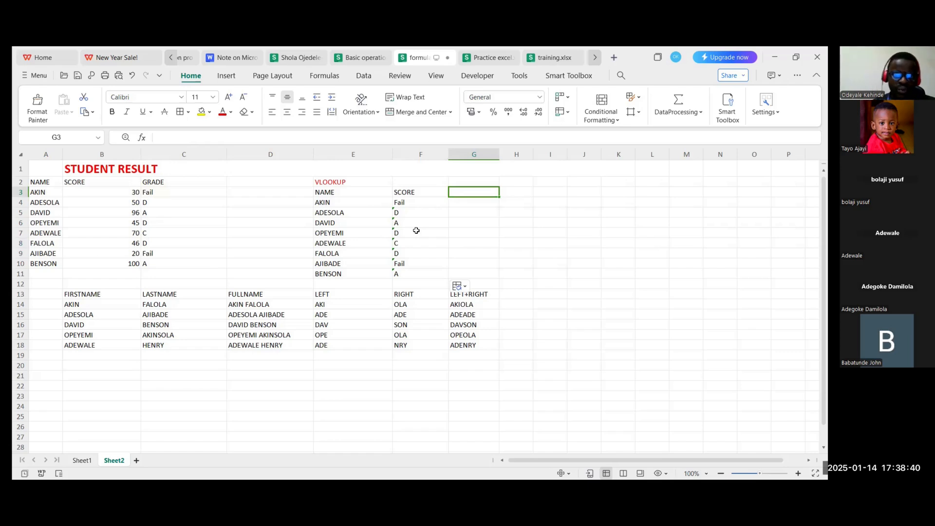
{"action": "key", "text": "Down"}
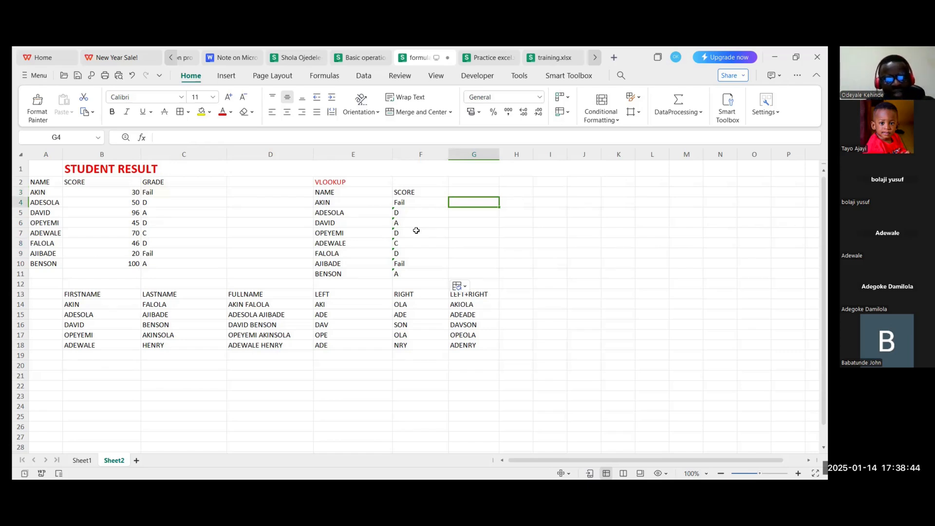
{"action": "type", "text": "="}
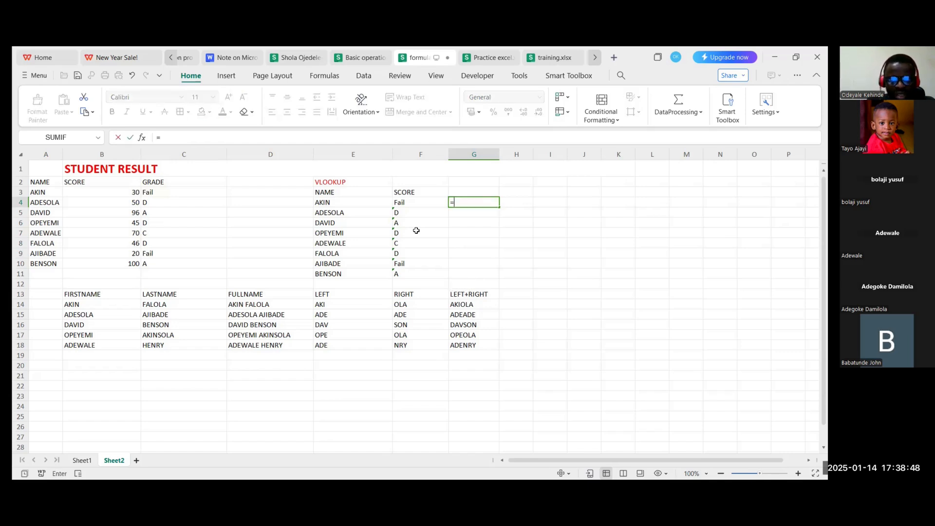
{"action": "type", "text": "VLOOKUP"}
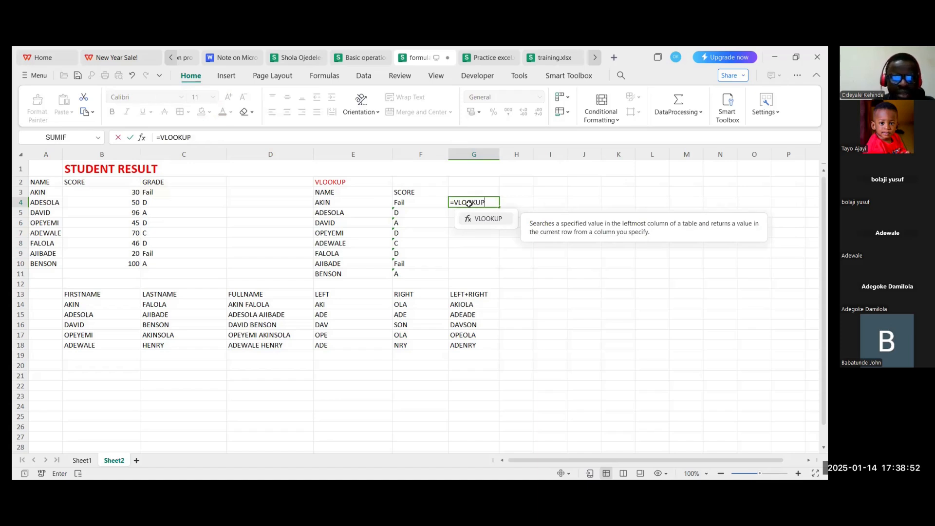
{"action": "type", "text": "("}
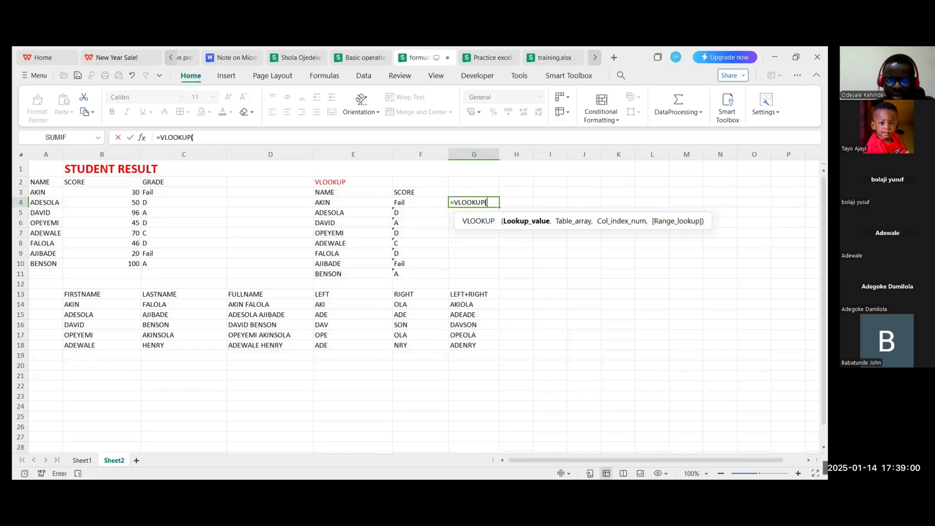
- Enter the text "OPE" as the lookup value of the VLOOKUP formula in G4
{"action": "type", "text": "\""}
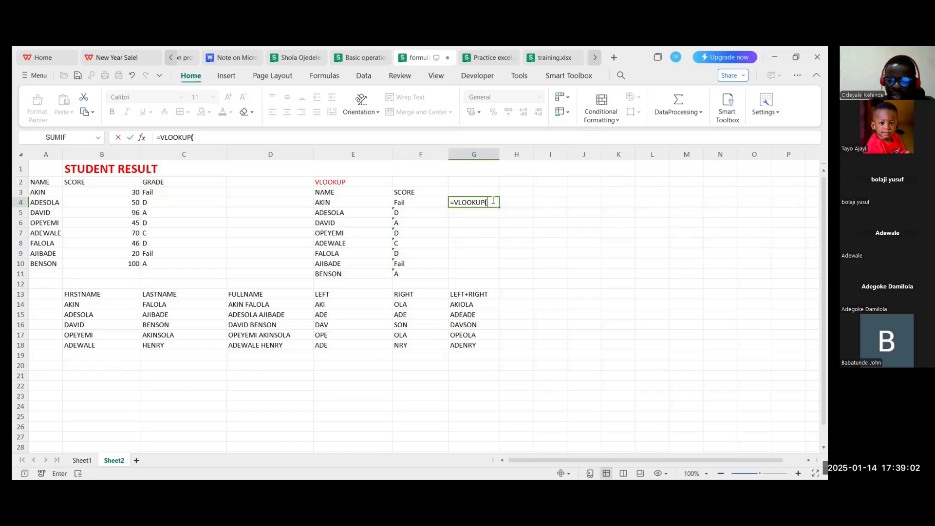
{"action": "type", "text": "\""}
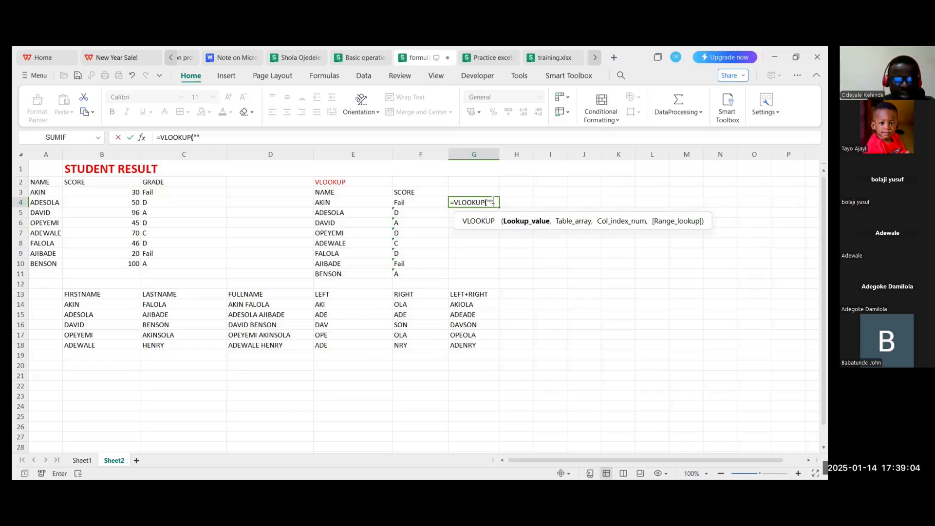
{"action": "key", "text": "Return"}
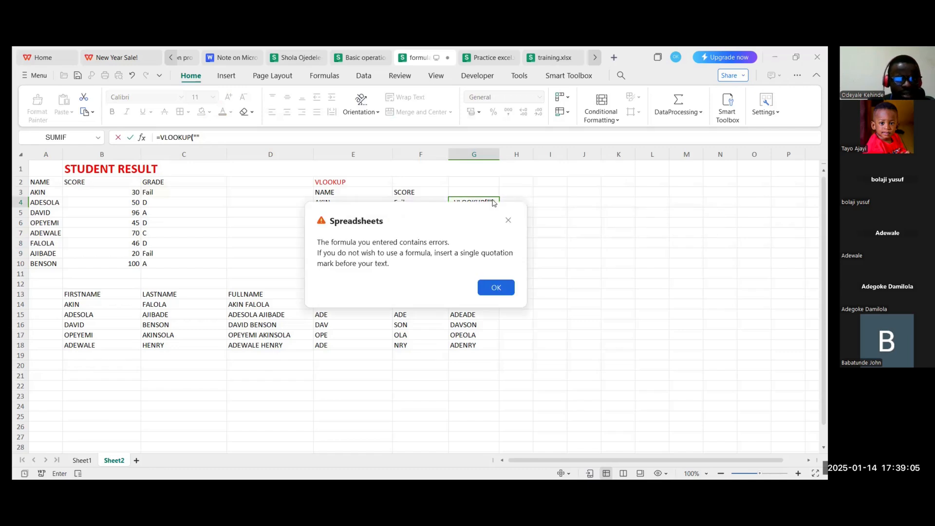
{"action": "left_click", "coordinate": [493, 290]}
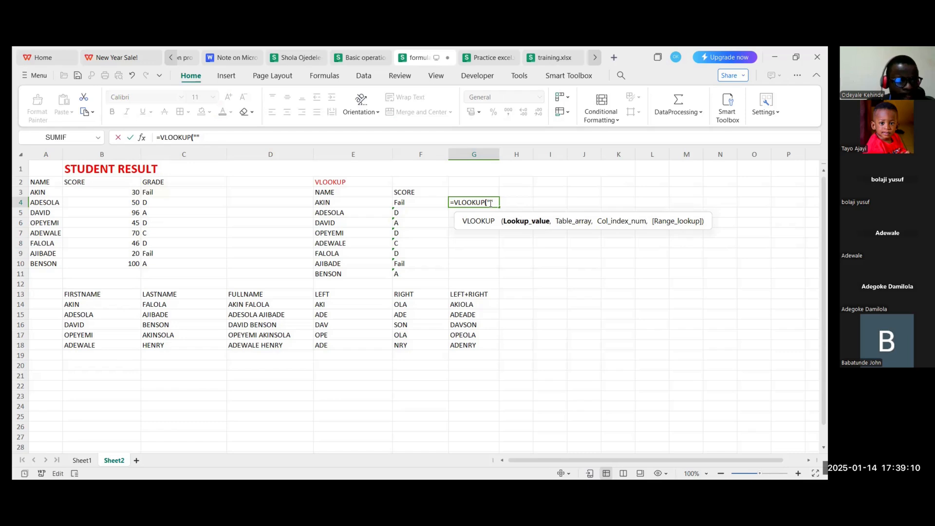
{"action": "type", "text": "OPE\""}
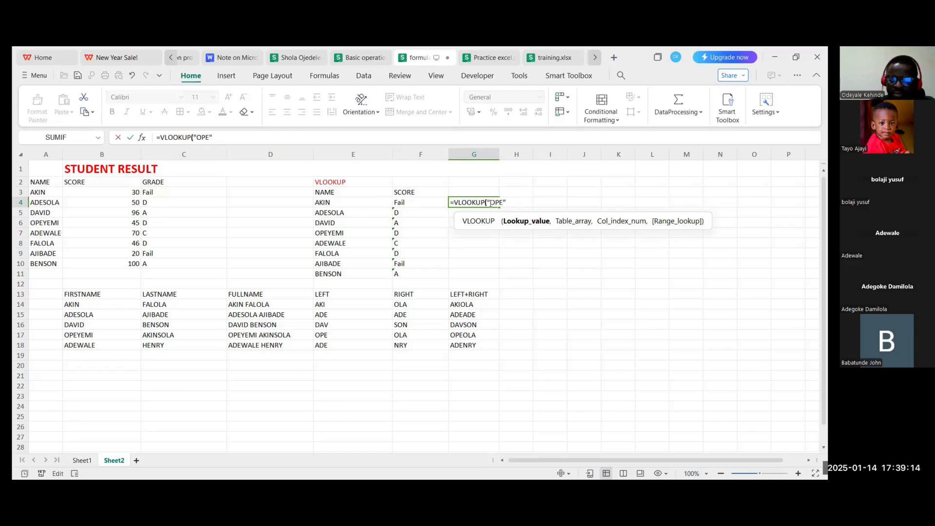
{"action": "type", "text": ","}
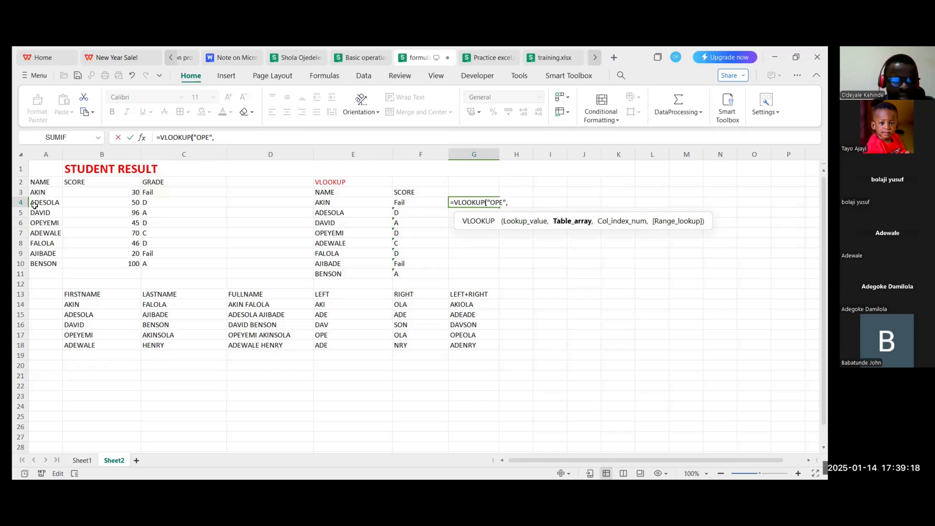
- Complete the G4 lookup with table range A2:C10, column index 2 and TRUE for an approximate match
{"action": "left_click", "coordinate": [45, 184]}
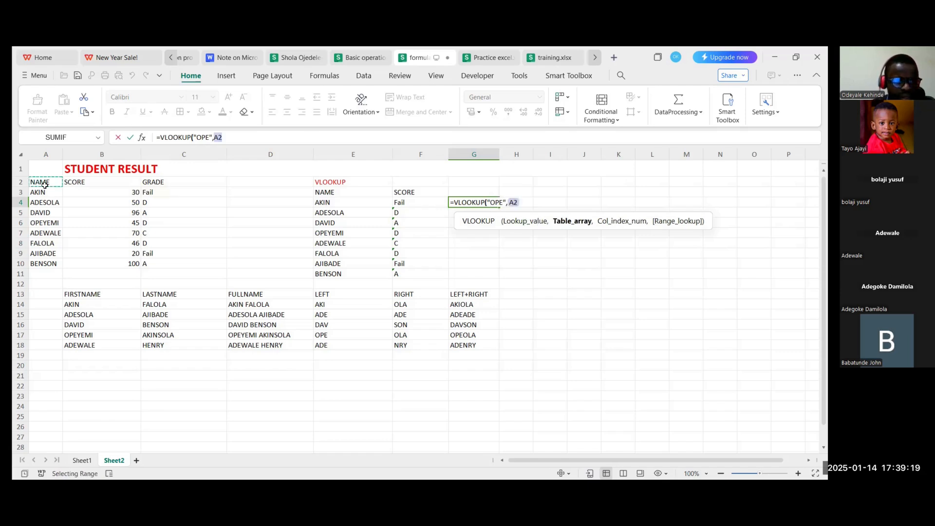
{"action": "left_click", "coordinate": [166, 263], "text": "shift"}
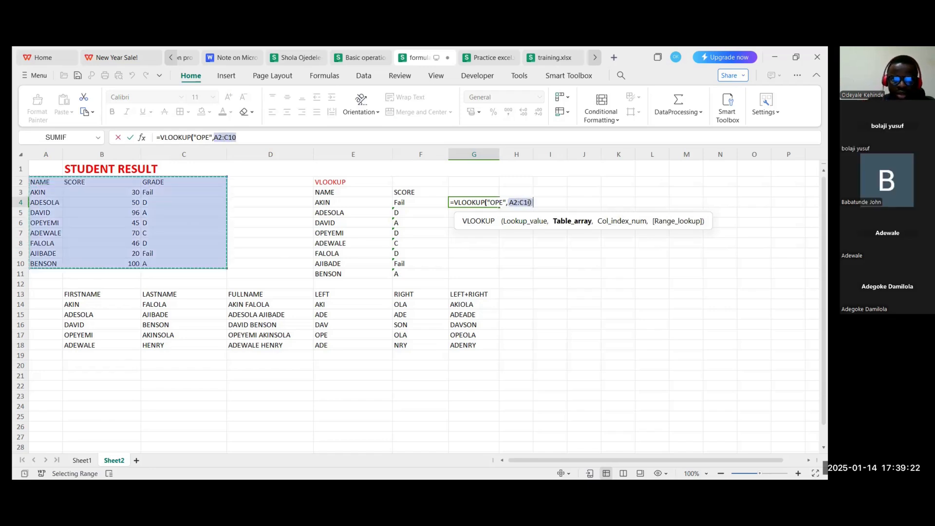
{"action": "type", "text": ","}
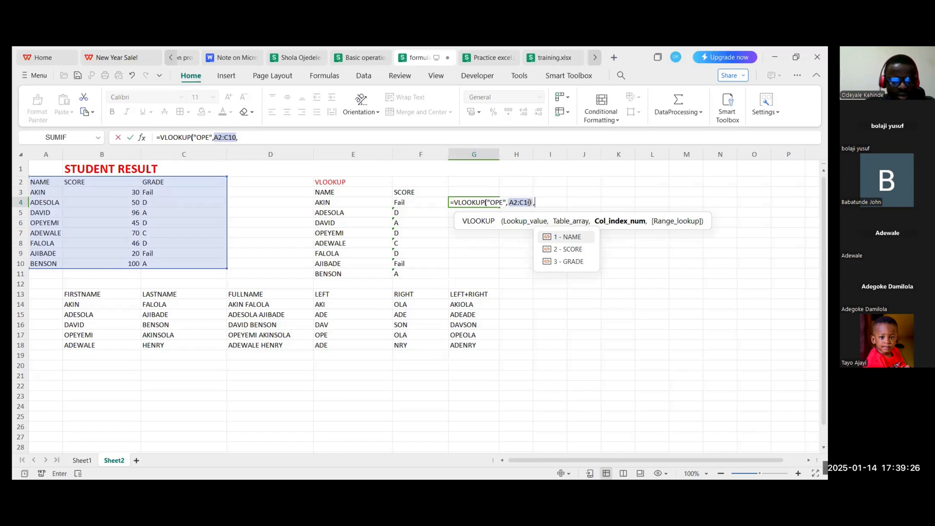
{"action": "type", "text": "2"}
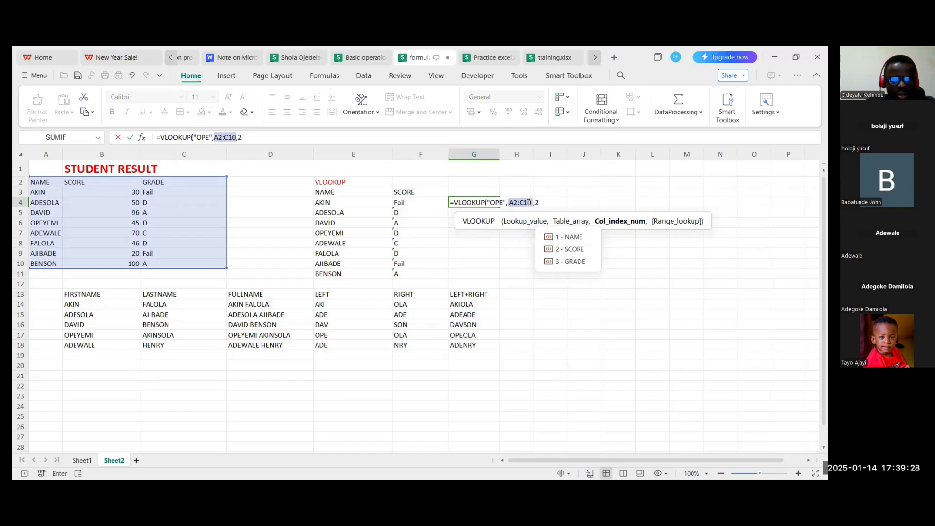
{"action": "type", "text": ","}
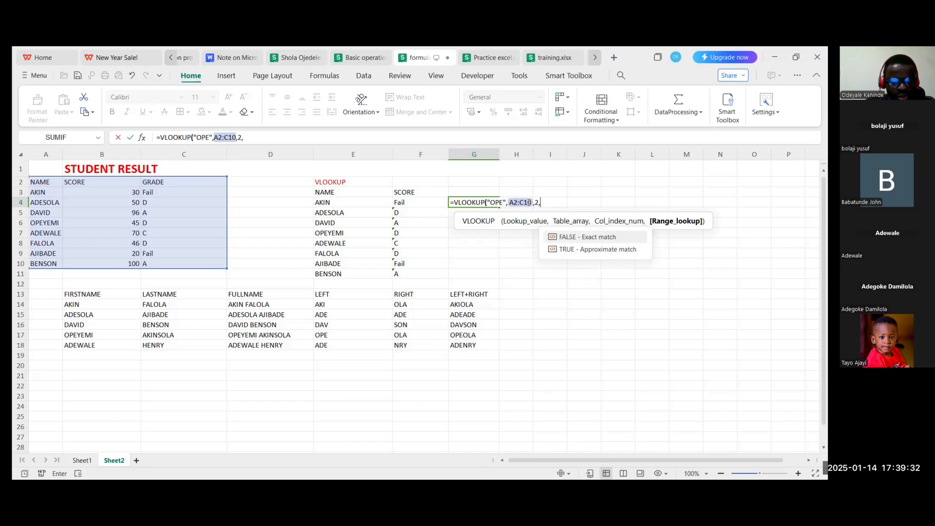
{"action": "key", "text": "Escape"}
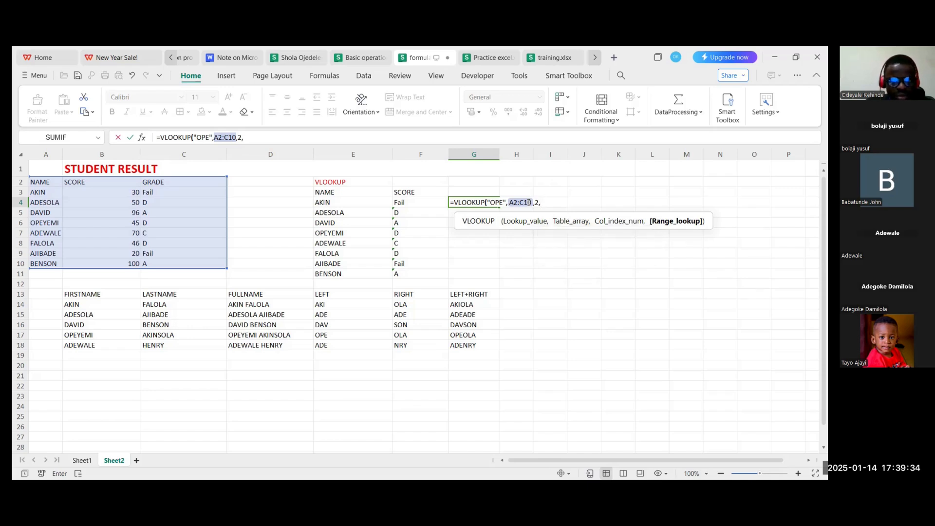
{"action": "type", "text": "TRUE)"}
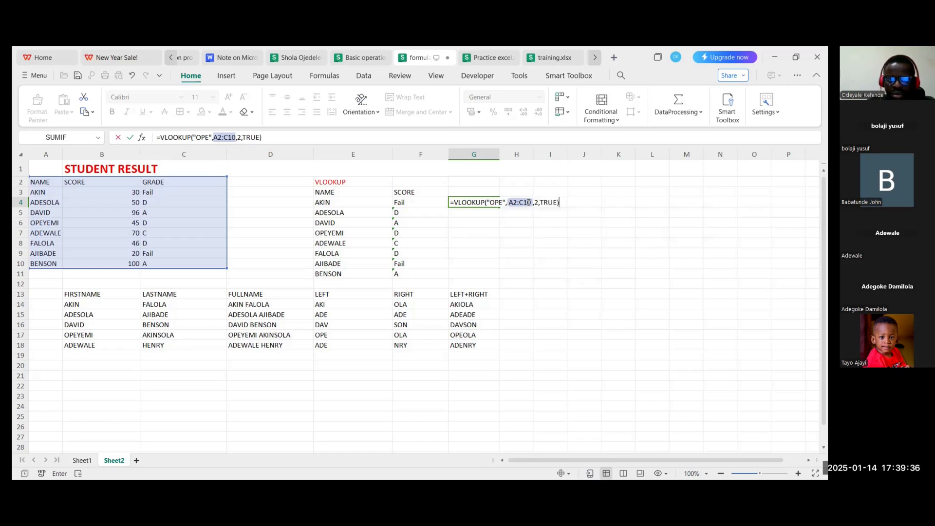
{"action": "key", "text": "Return"}
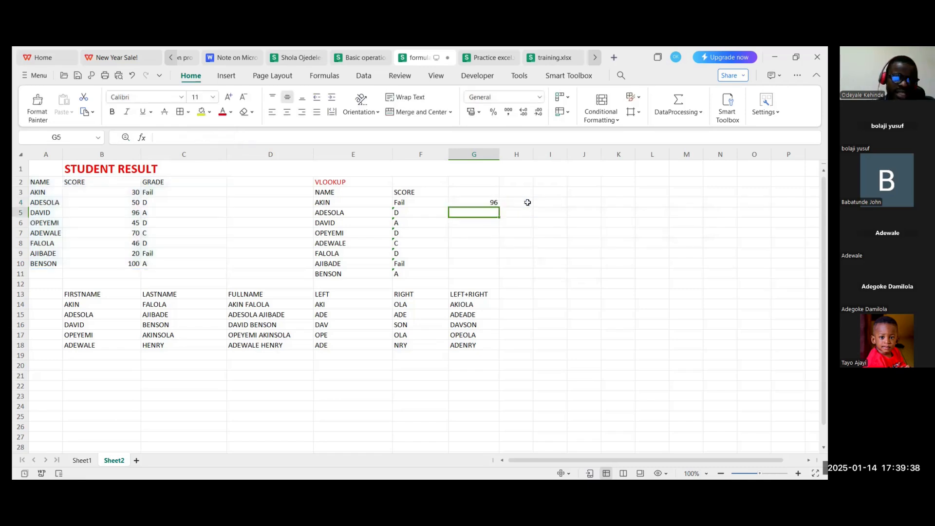
- Try FALSE for an exact match in the G4 VLOOKUP formula, and restore the TRUE version
{"action": "left_click", "coordinate": [468, 201]}
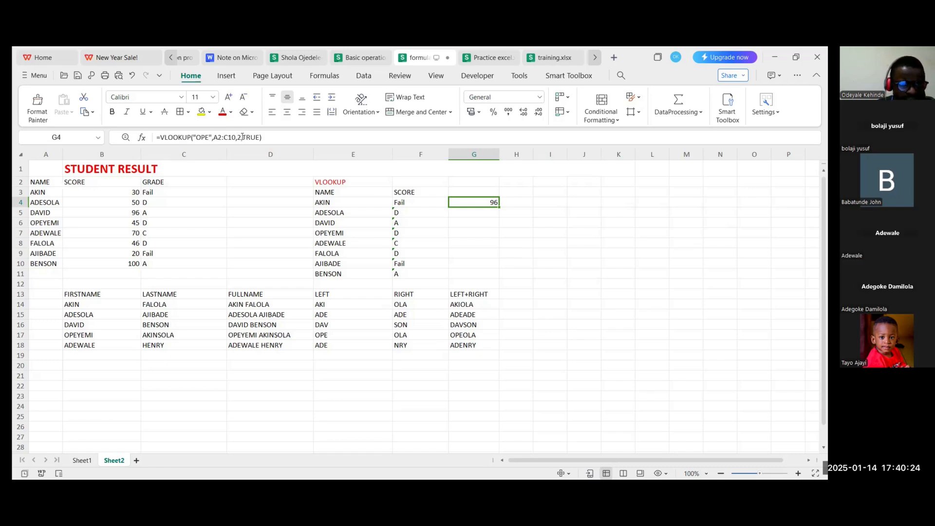
{"action": "double_click", "coordinate": [209, 139]}
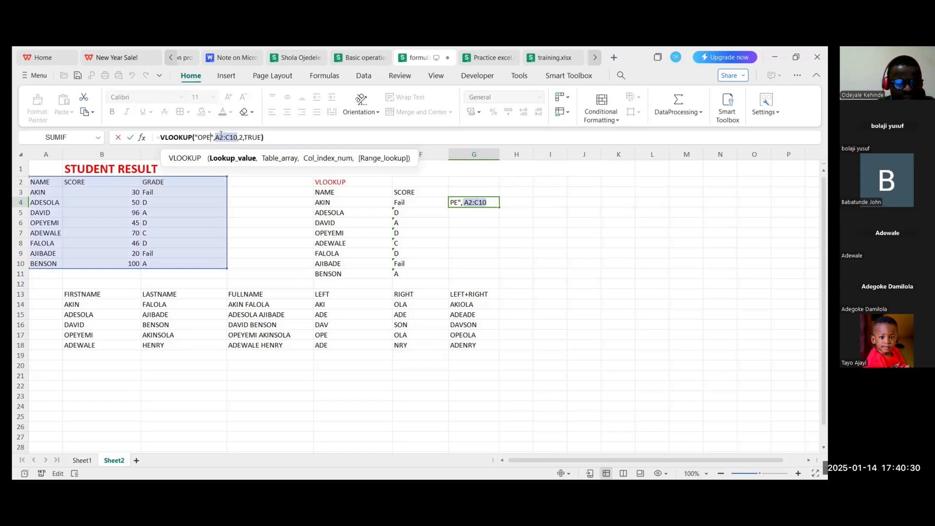
{"action": "double_click", "coordinate": [251, 137]}
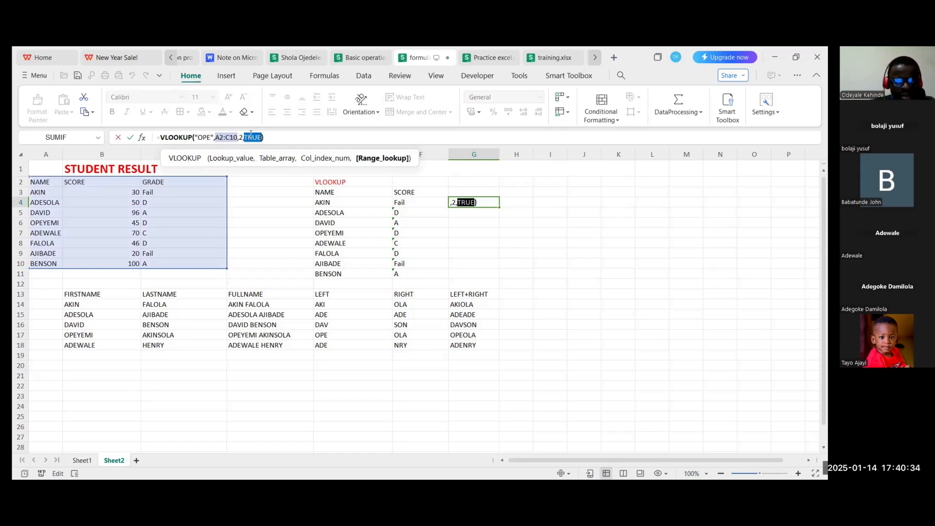
{"action": "type", "text": "FALSE"}
{"action": "key", "text": "Return"}
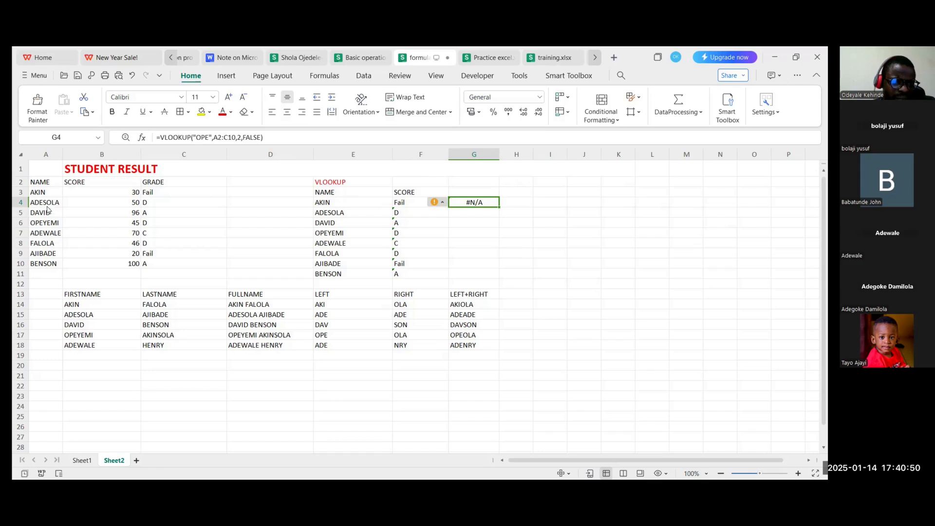
{"action": "left_click", "coordinate": [255, 137]}
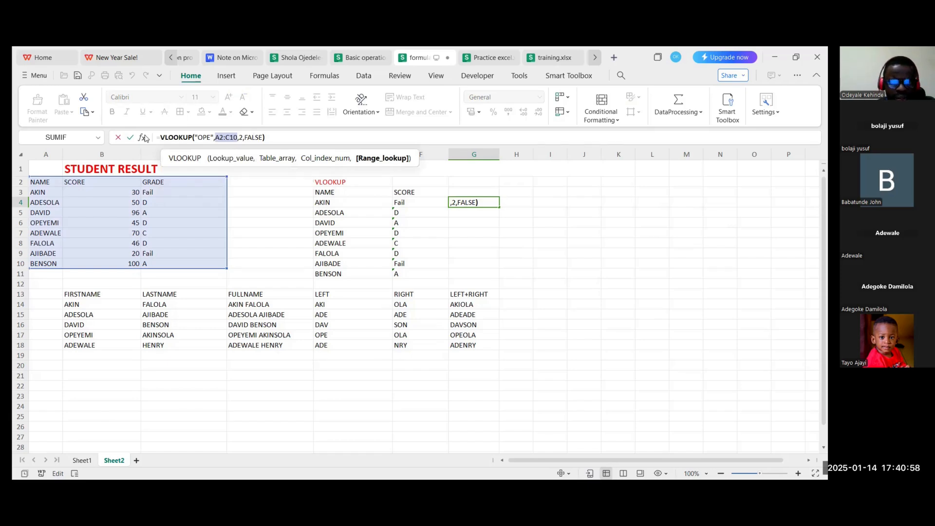
{"action": "key", "text": "Escape"}
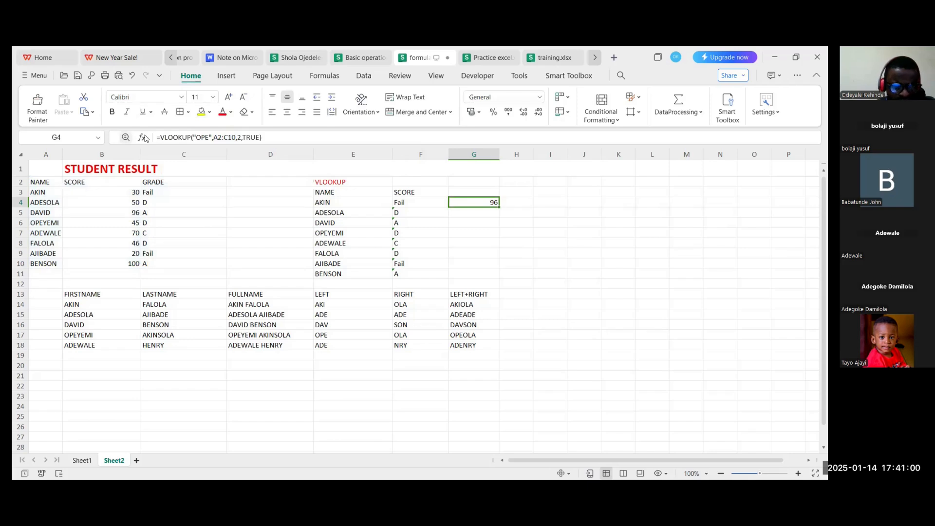
- Change the lookup value in the G4 VLOOKUP formula to "ADE"
{"action": "left_click", "coordinate": [46, 213]}
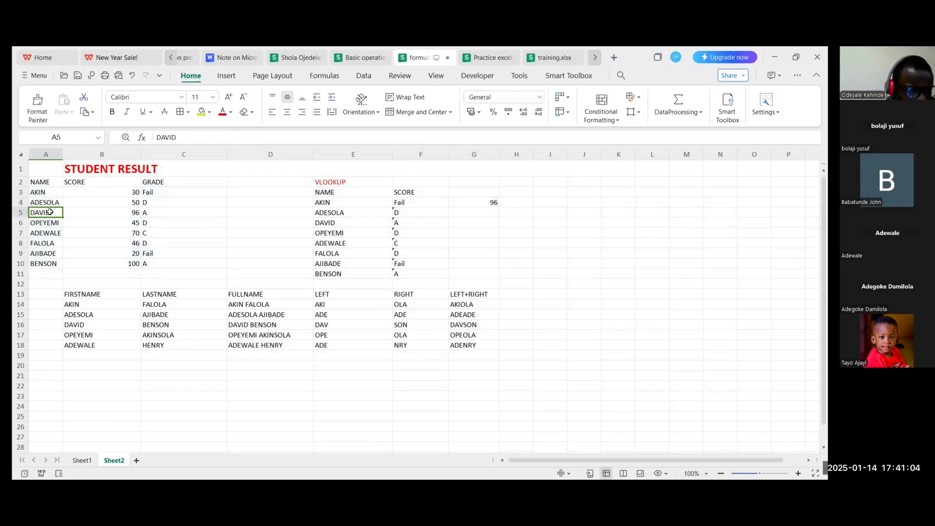
{"action": "left_click", "coordinate": [51, 224]}
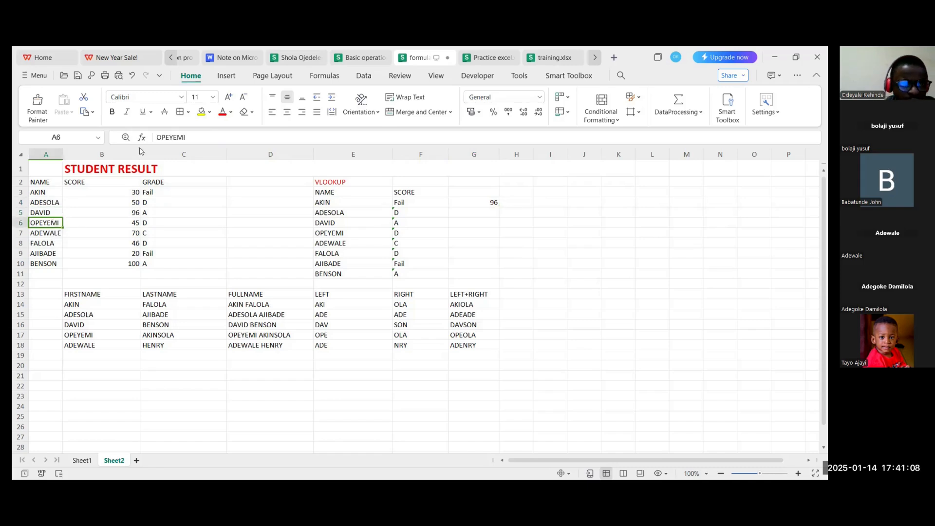
{"action": "left_click", "coordinate": [475, 201]}
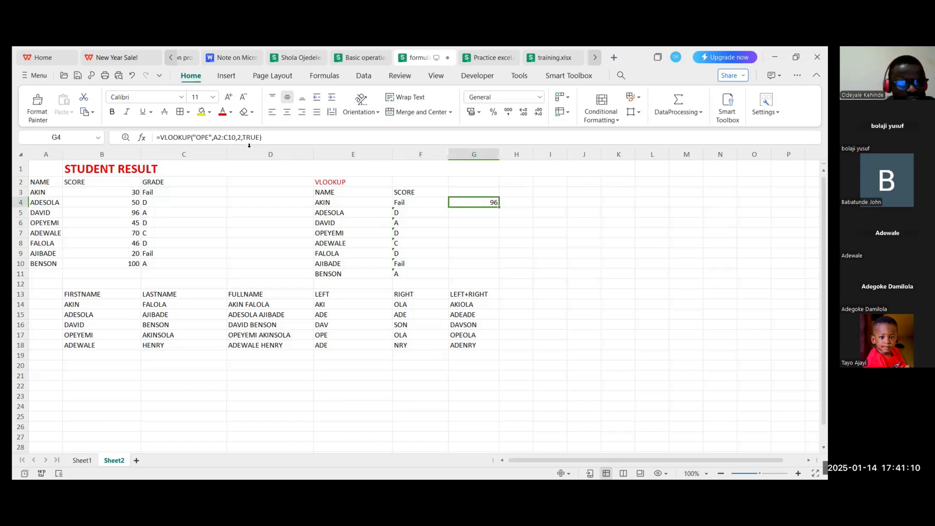
{"action": "double_click", "coordinate": [201, 137]}
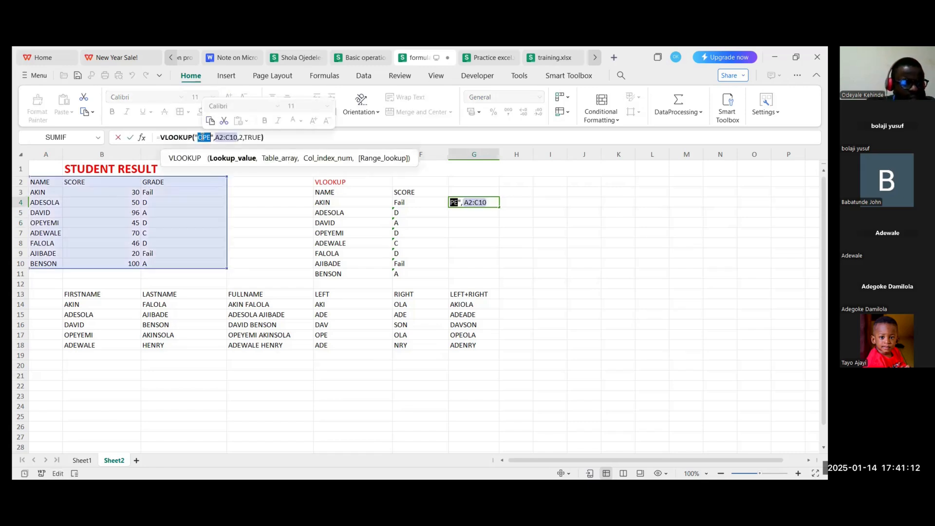
{"action": "type", "text": "A"}
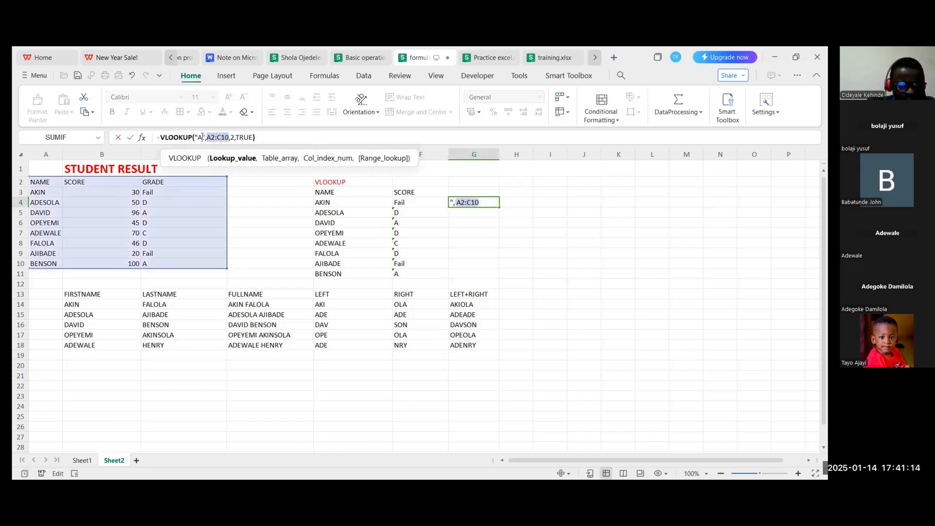
{"action": "type", "text": "DE"}
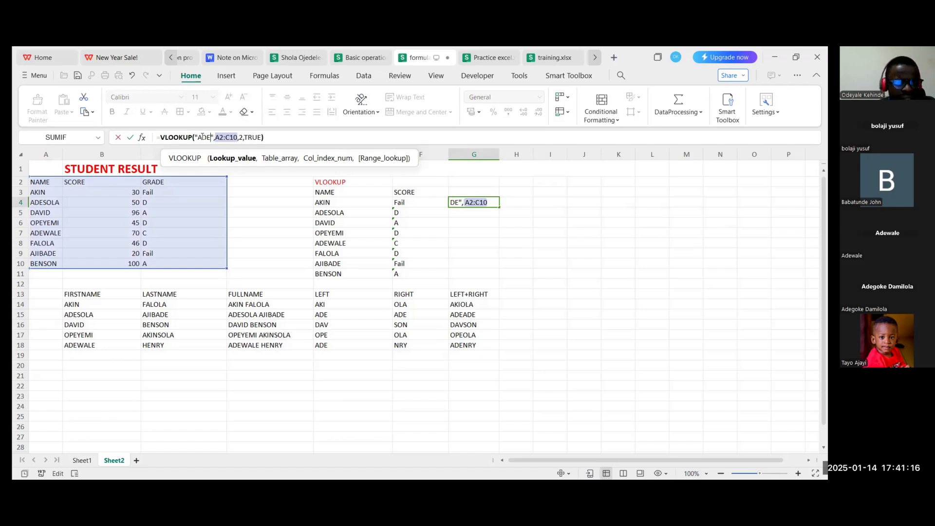
{"action": "left_click", "coordinate": [132, 138]}
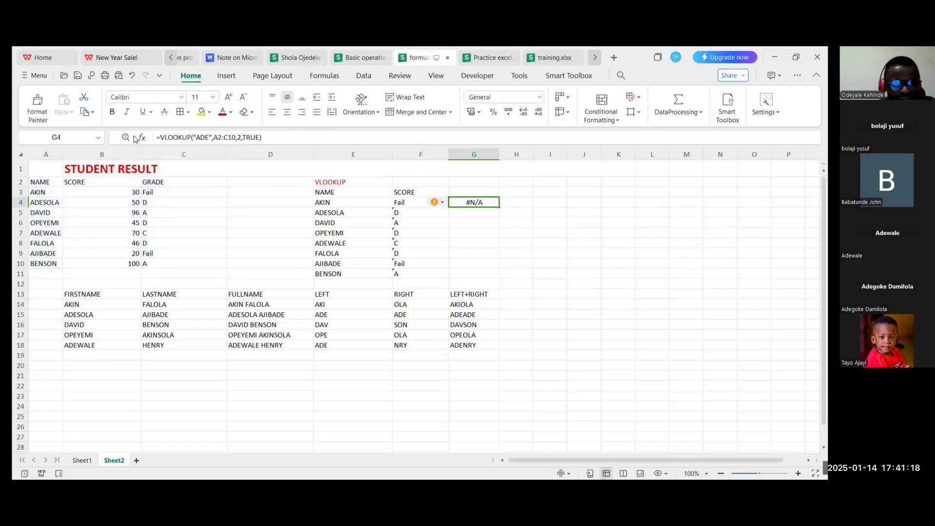
{"action": "double_click", "coordinate": [250, 138]}
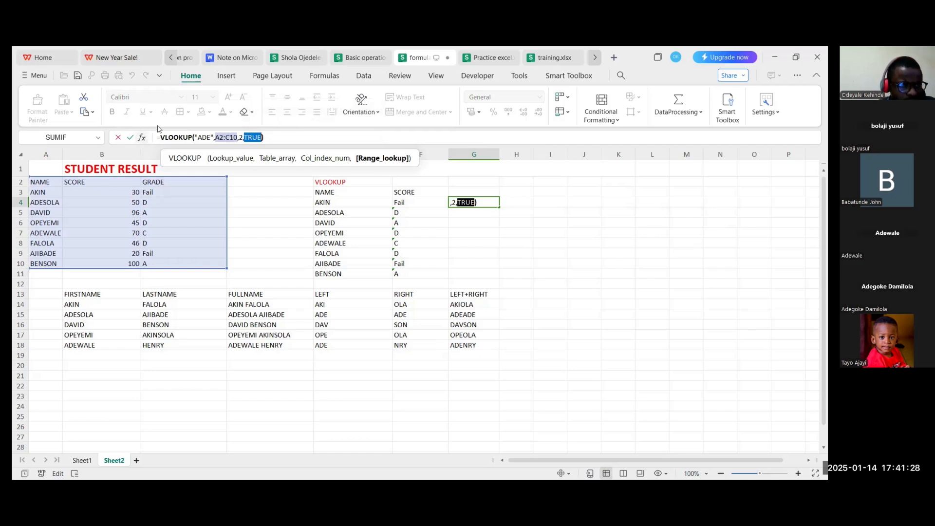
{"action": "double_click", "coordinate": [203, 137]}
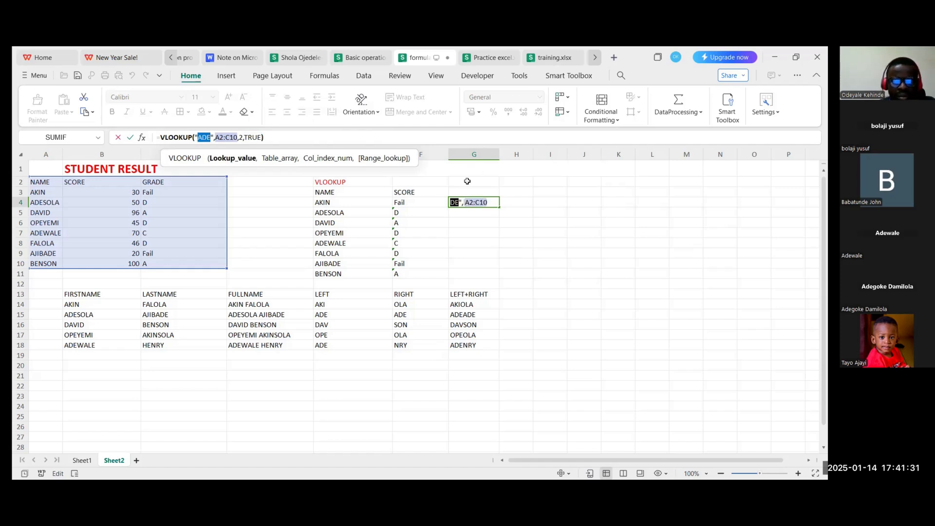
{"action": "left_click", "coordinate": [483, 204]}
{"action": "key", "text": "Escape"}
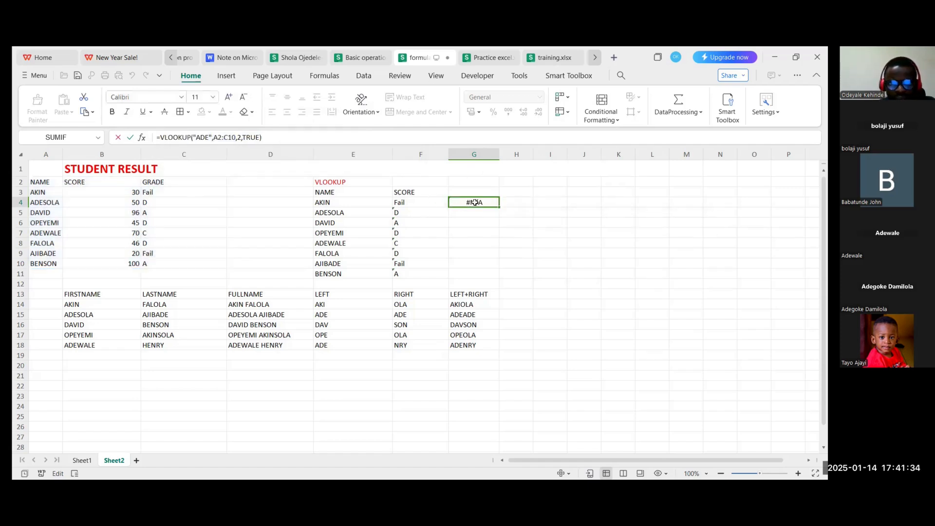
{"action": "left_click", "coordinate": [467, 222]}
{"action": "left_click", "coordinate": [465, 199]}
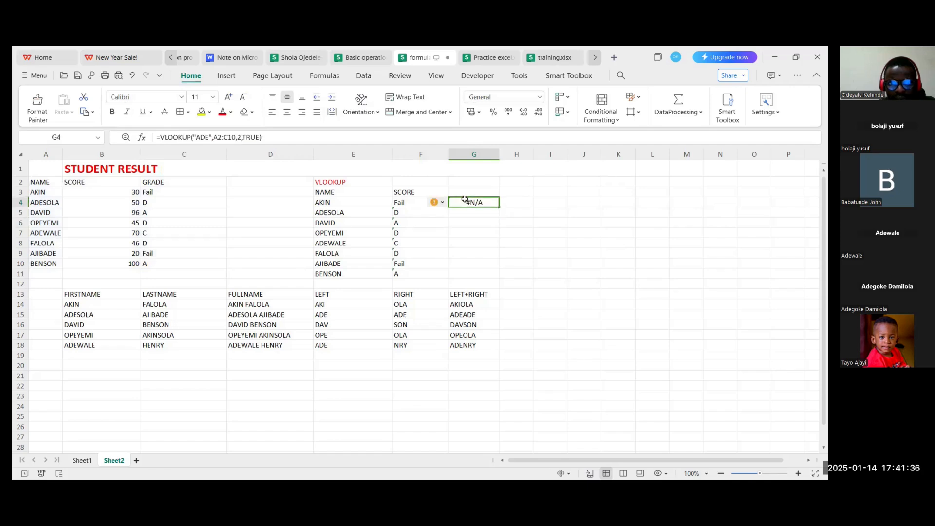
- Replace the lookup value in the G4 VLOOKUP formula with "BEN", keeping the approximate match
{"action": "left_click", "coordinate": [208, 137]}
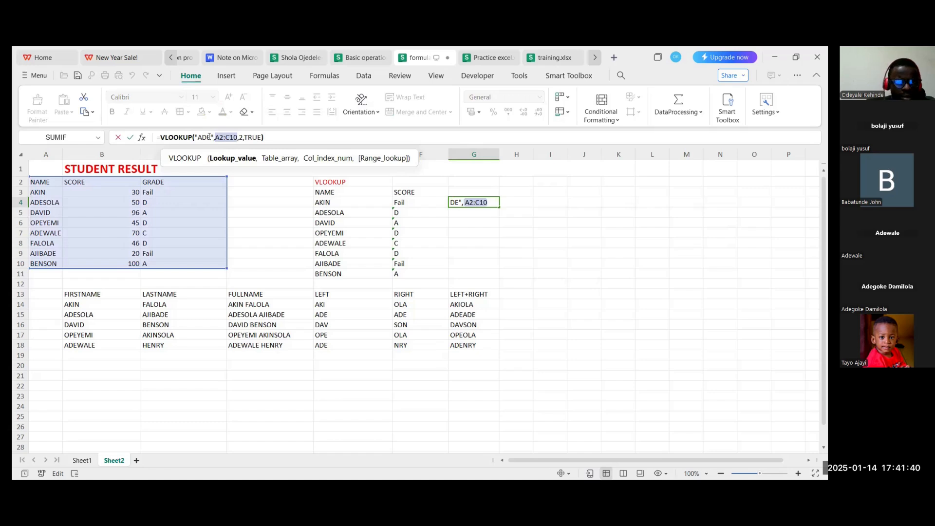
{"action": "key", "text": "BackSpace"}
{"action": "key", "text": "BackSpace"}
{"action": "key", "text": "BackSpace"}
{"action": "type", "text": "BEN"}
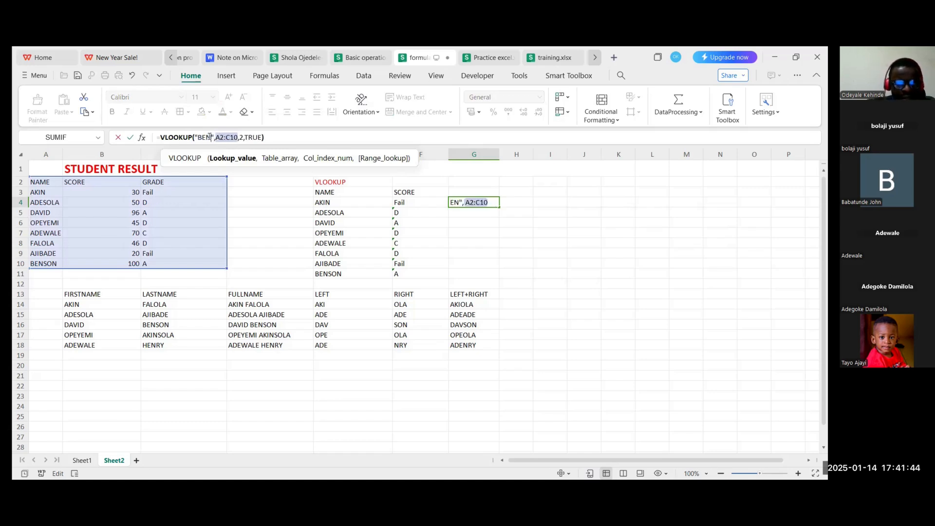
{"action": "left_click", "coordinate": [130, 137]}
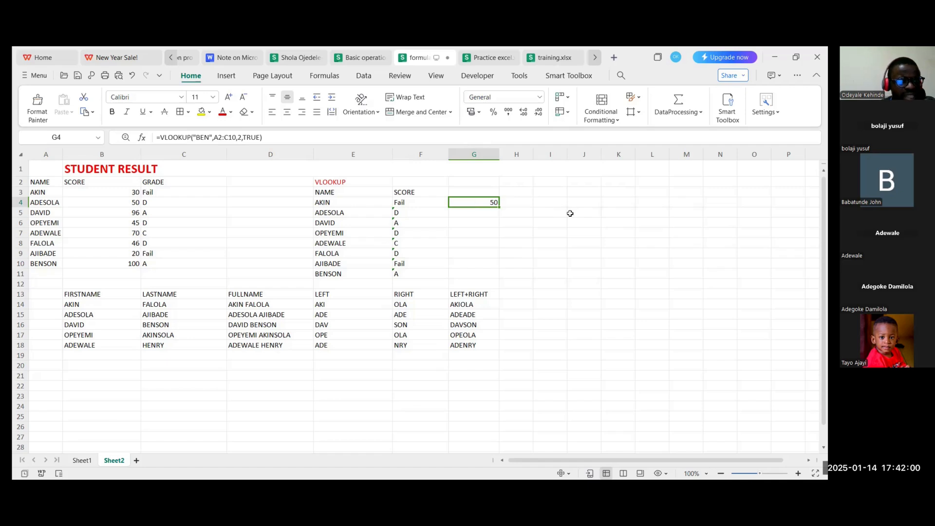
- Try "A" as the lookup value in the G4 VLOOKUP formula, keeping the approximate match
{"action": "double_click", "coordinate": [200, 138]}
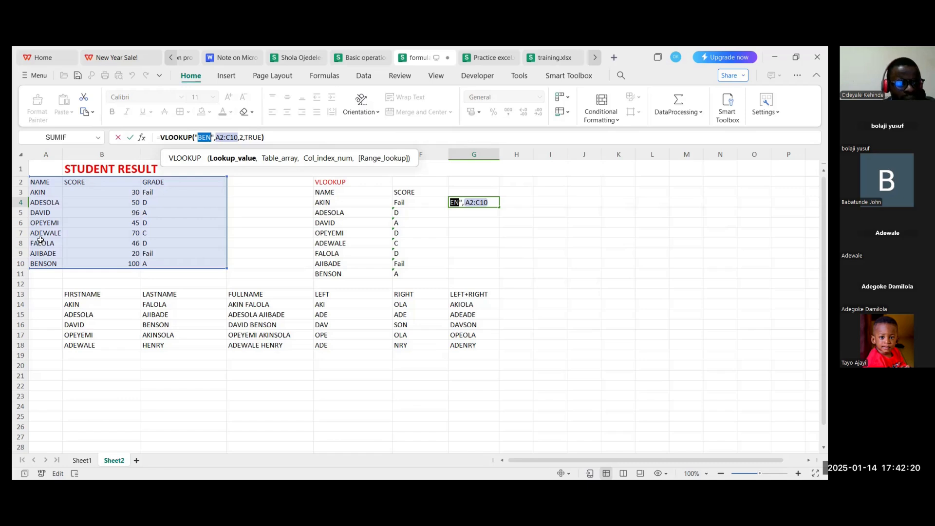
{"action": "left_click", "coordinate": [41, 204]}
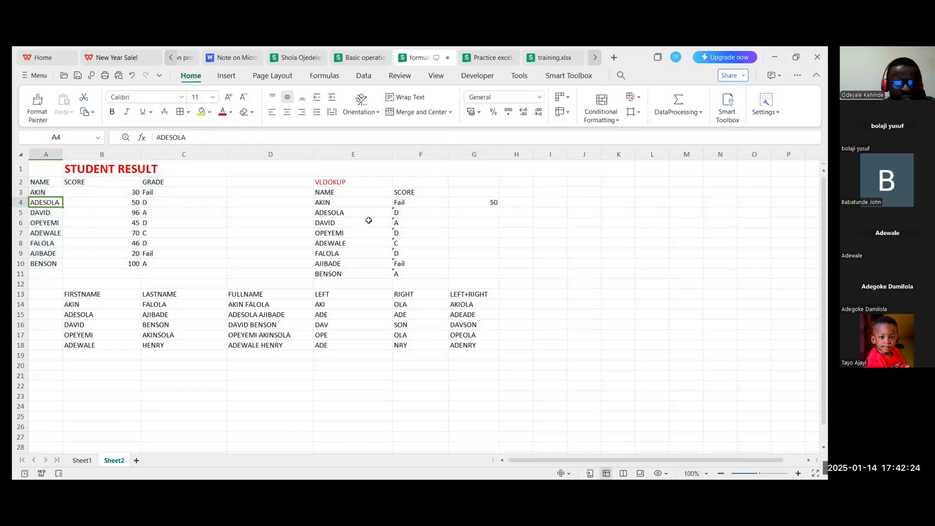
{"action": "left_click", "coordinate": [490, 201]}
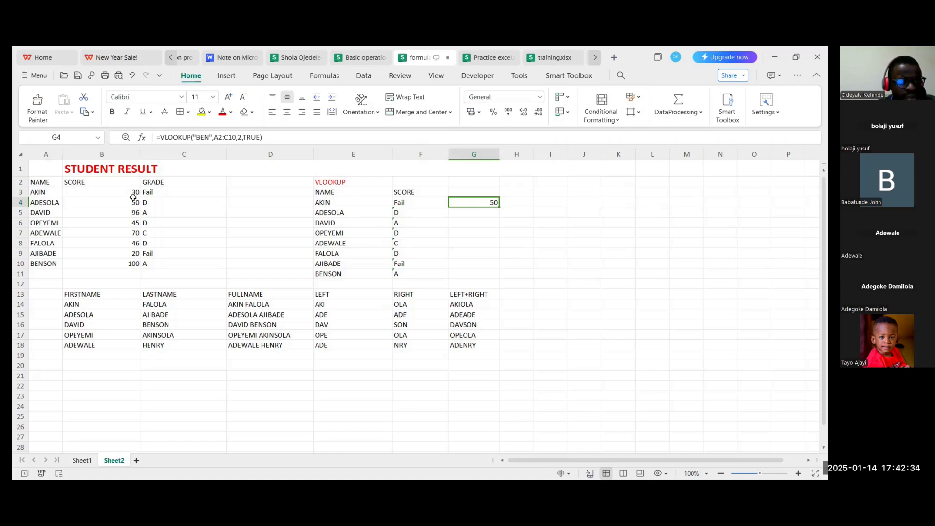
{"action": "double_click", "coordinate": [201, 137]}
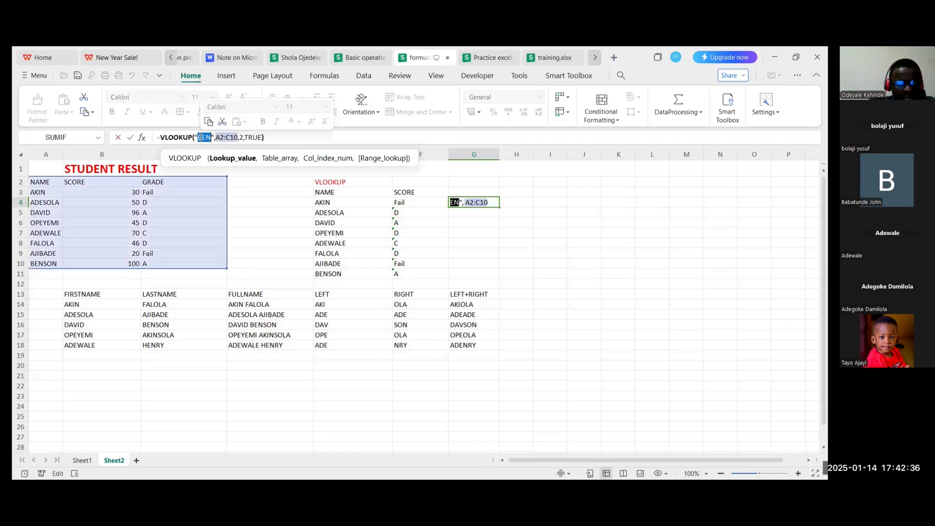
{"action": "type", "text": "A"}
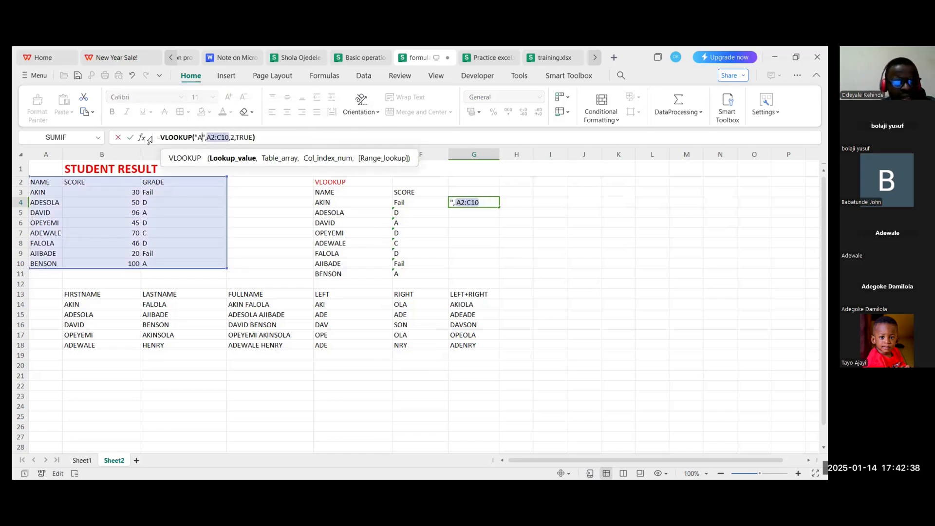
{"action": "left_click", "coordinate": [131, 138]}
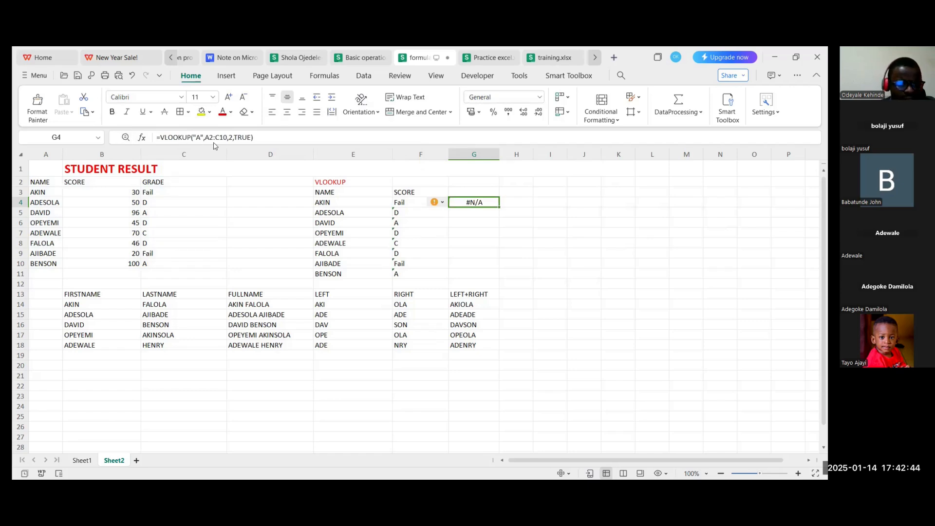
- Set the lookup value in the G4 VLOOKUP formula to "AJI"
{"action": "left_click", "coordinate": [199, 137]}
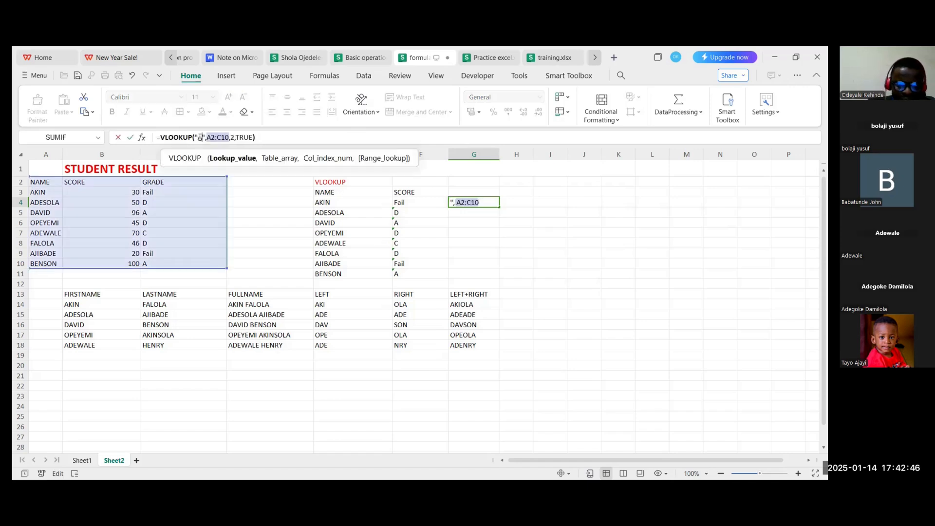
{"action": "type", "text": "AJI"}
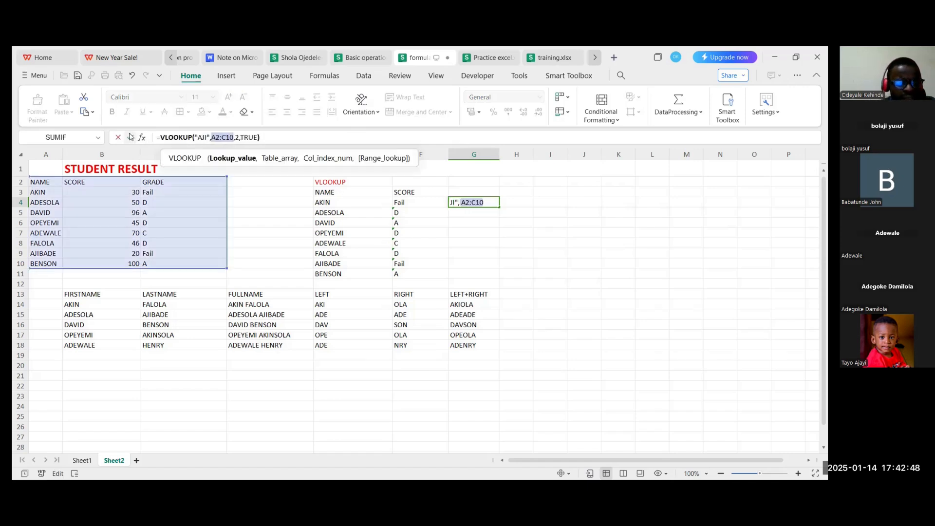
{"action": "left_click", "coordinate": [130, 137]}
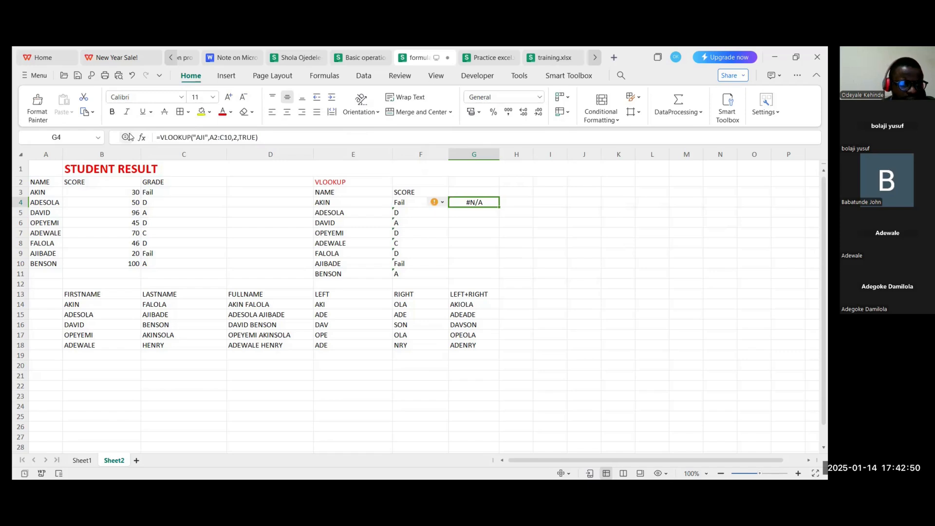
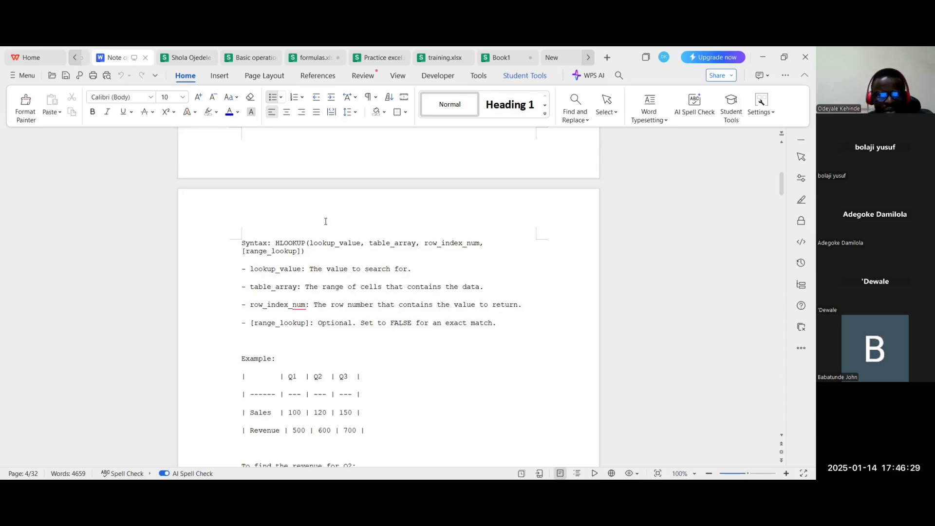
- Review the VLOOKUP employee example and the HLOOKUP description and syntax in the notes document
{"action": "scroll", "coordinate": [325, 221], "scroll_direction": "up", "scroll_amount": 10}
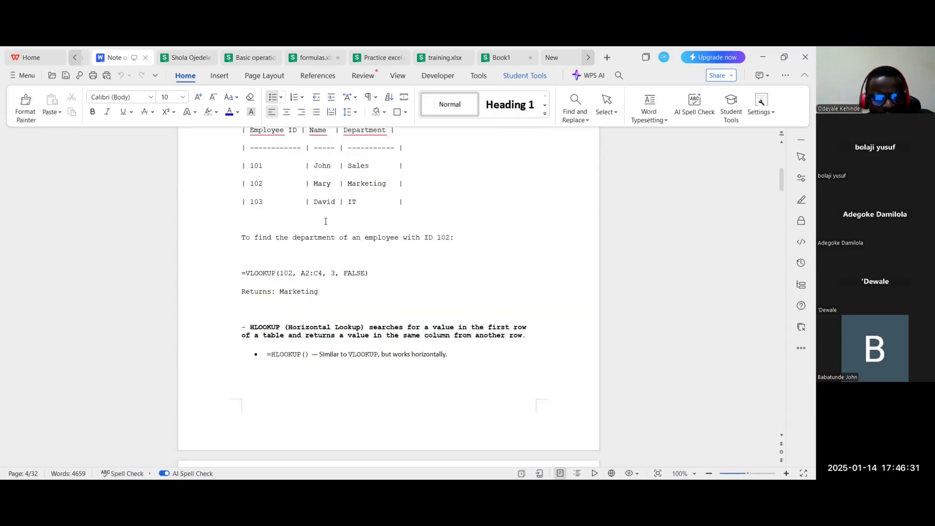
{"action": "scroll", "coordinate": [328, 222], "scroll_direction": "up", "scroll_amount": 1}
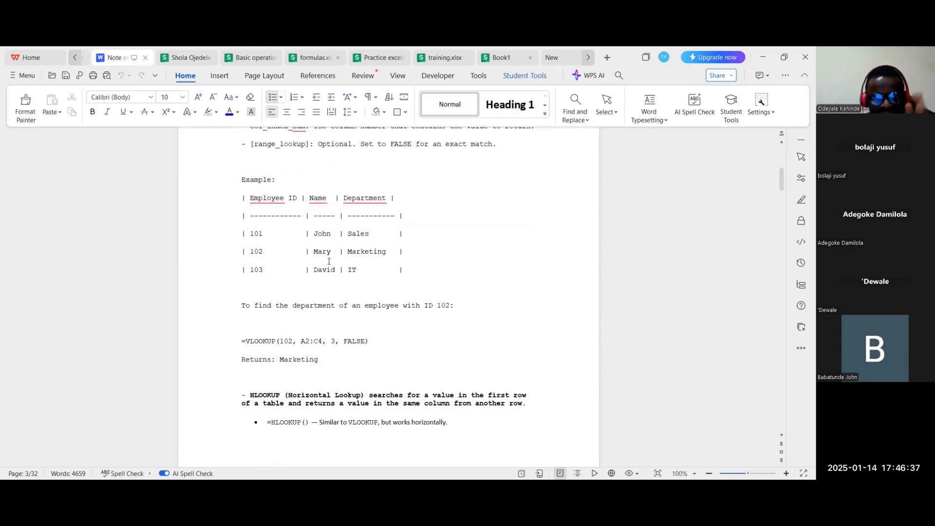
{"action": "scroll", "coordinate": [323, 258], "scroll_direction": "down", "scroll_amount": 1}
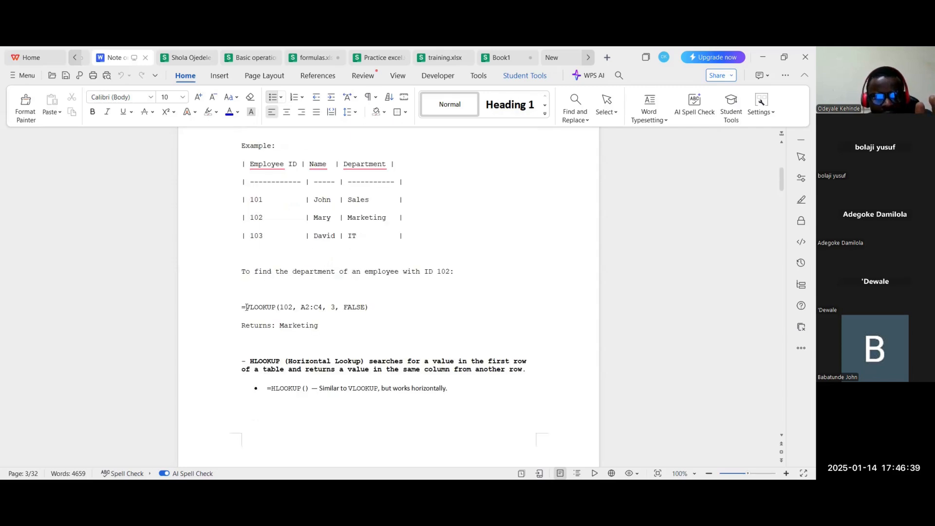
{"action": "scroll", "coordinate": [248, 306], "scroll_direction": "down", "scroll_amount": 5}
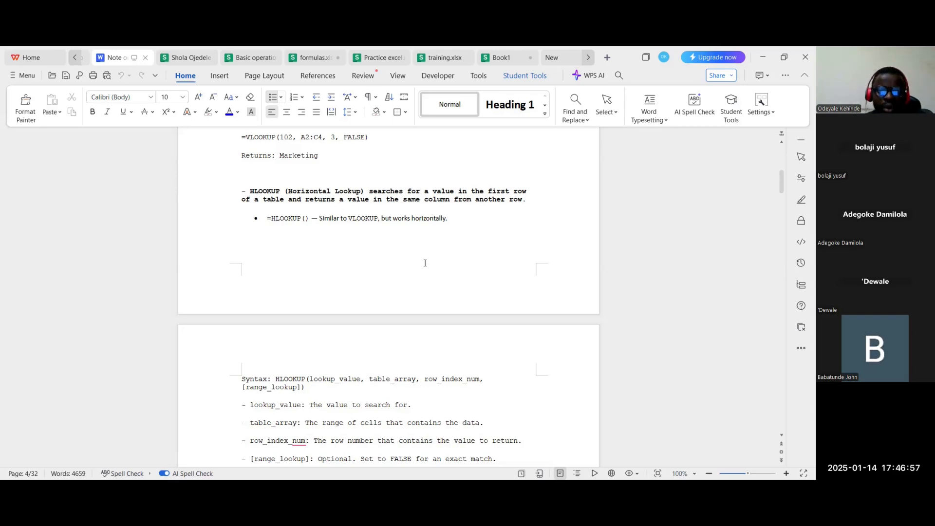
{"action": "scroll", "coordinate": [401, 280], "scroll_direction": "down", "scroll_amount": 3}
{"action": "scroll", "coordinate": [400, 280], "scroll_direction": "up", "scroll_amount": 4}
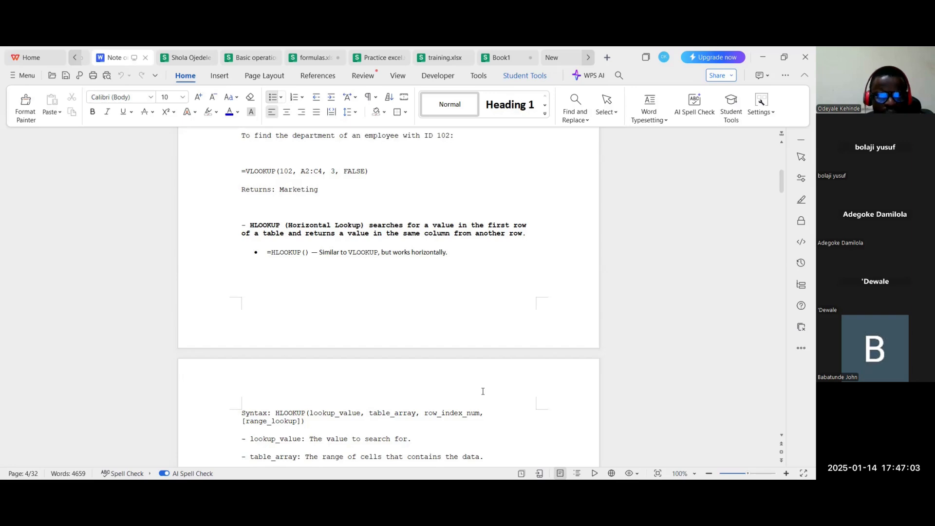
- Switch to the formulas workbook and copy the student result table A2:C10 on Sheet2
{"action": "left_click", "coordinate": [259, 58]}
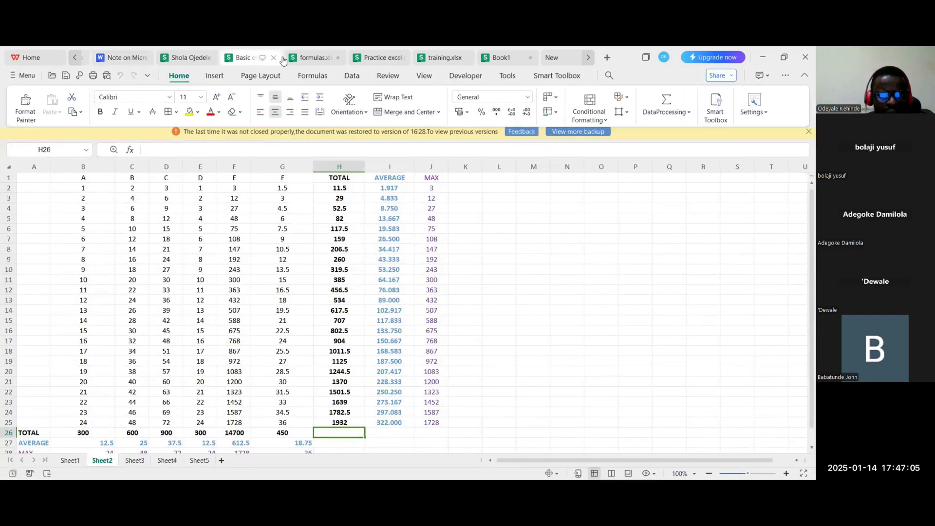
{"action": "left_click", "coordinate": [312, 58]}
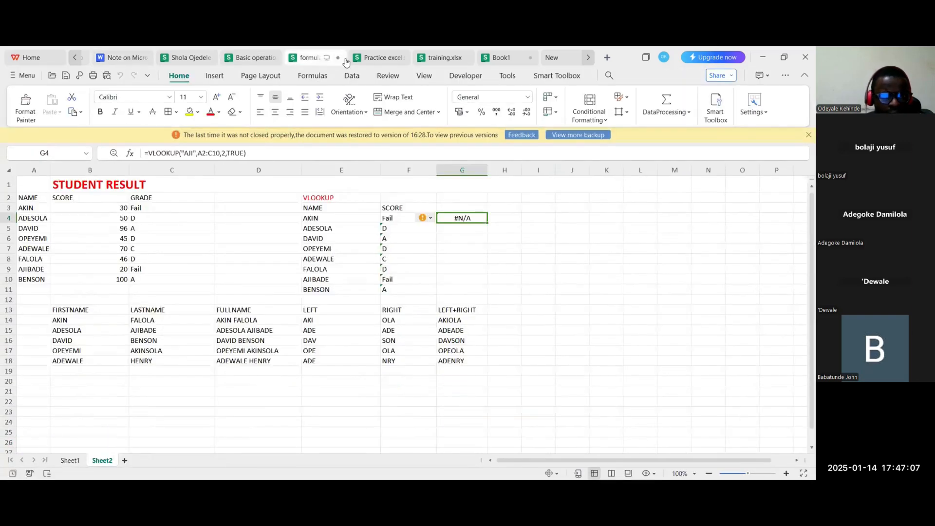
{"action": "mouse_move", "coordinate": [345, 61]}
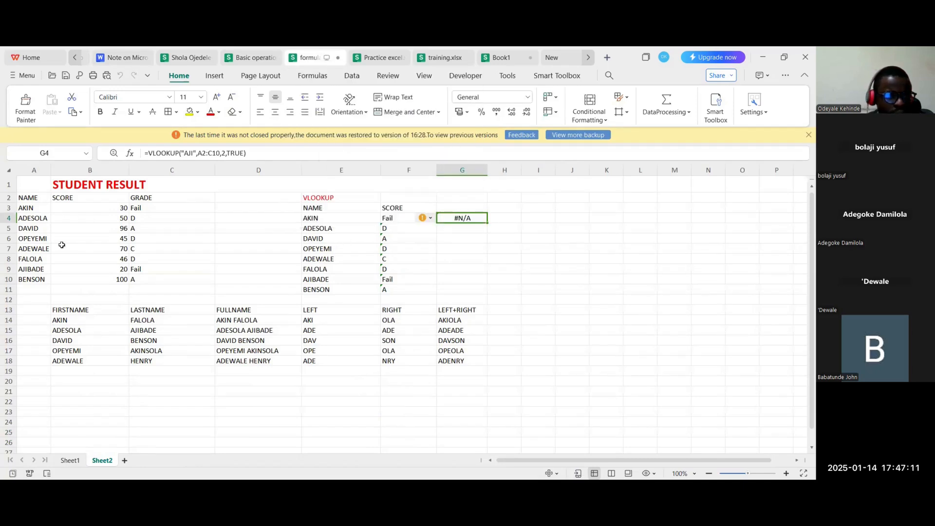
{"action": "left_click_drag", "start_coordinate": [29, 198], "coordinate": [146, 279]}
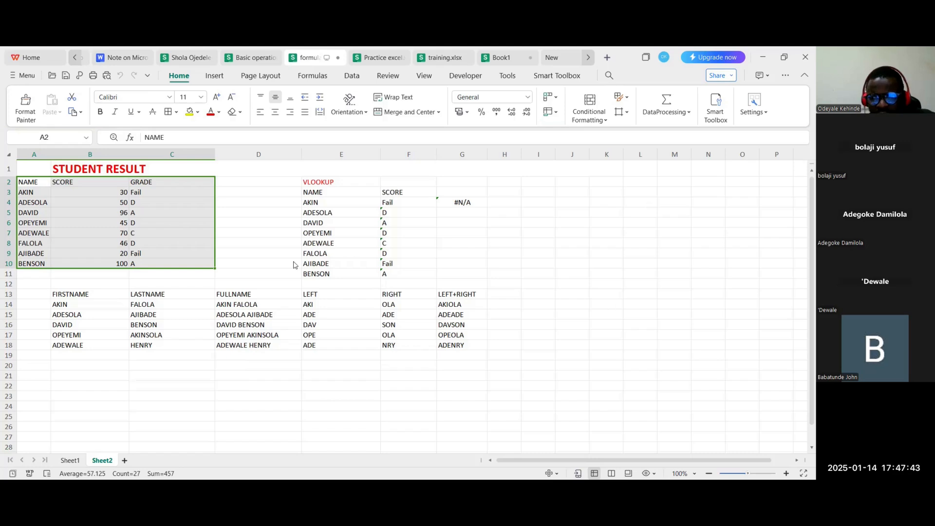
{"action": "right_click", "coordinate": [32, 185]}
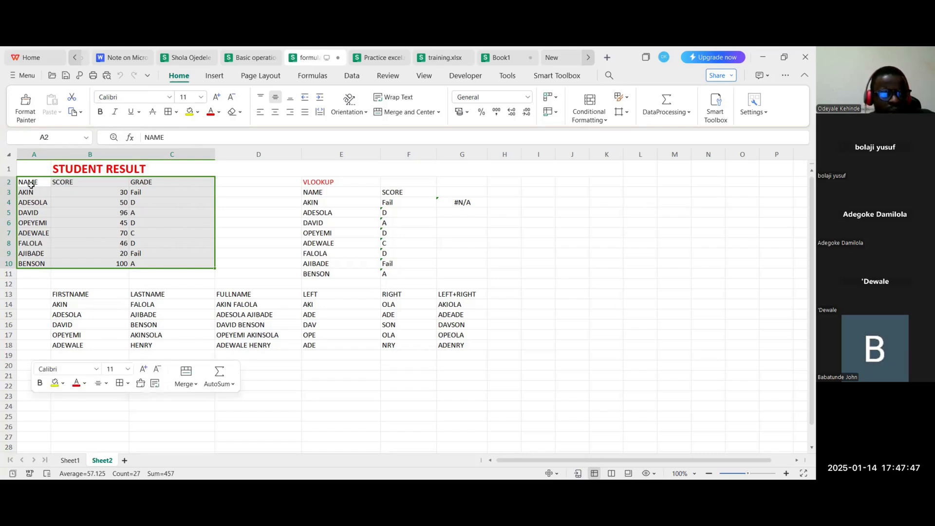
{"action": "key", "text": "ctrl+c"}
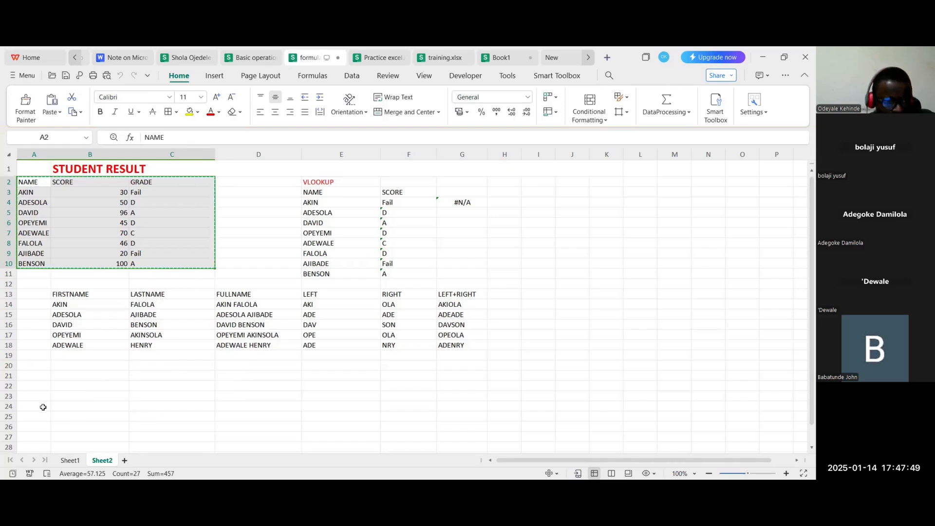
- Paste the copied student table transposed, starting at A22, and check its NAME, SCORE and GRADE row headings
{"action": "left_click", "coordinate": [34, 387]}
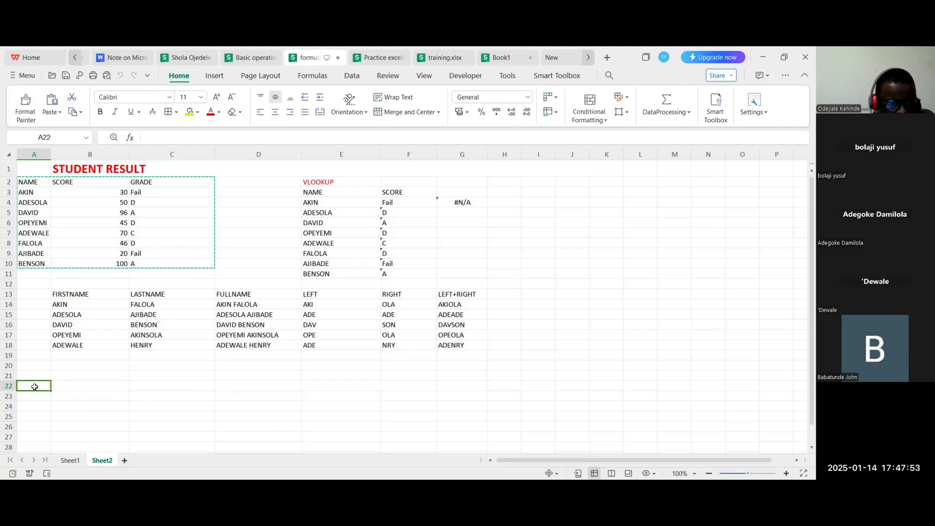
{"action": "right_click", "coordinate": [34, 387]}
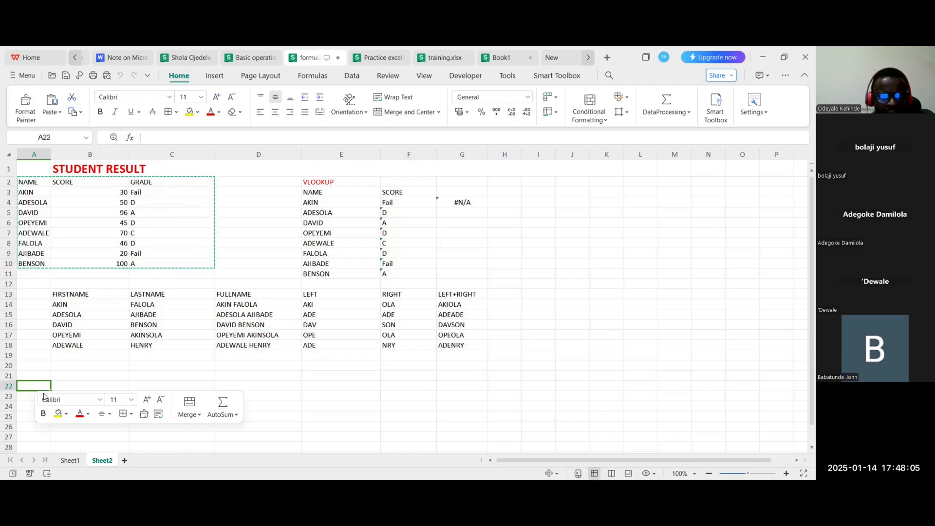
{"action": "key", "text": "ctrl+alt+v"}
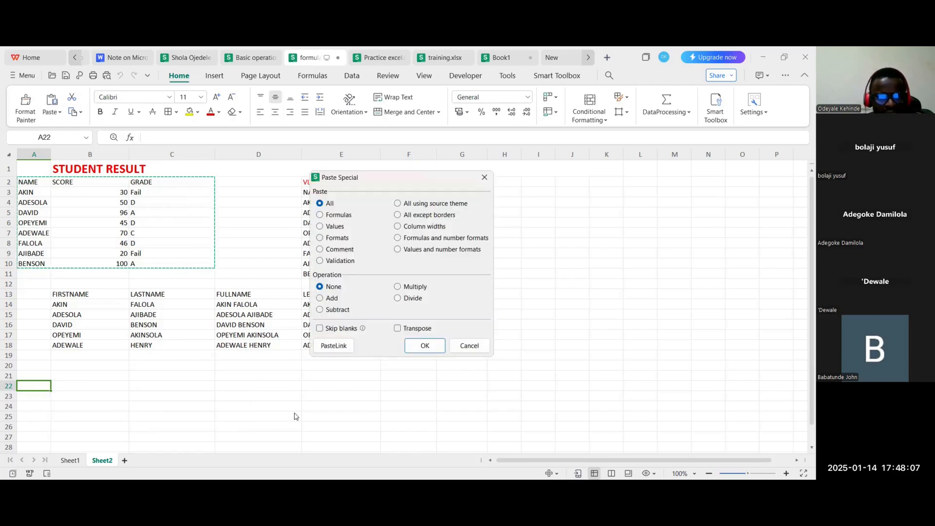
{"action": "left_click", "coordinate": [397, 328]}
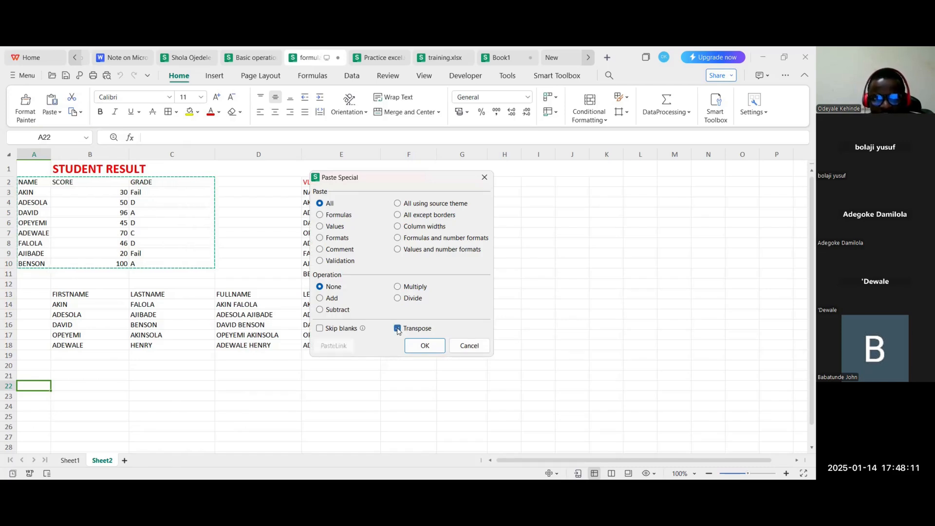
{"action": "left_click", "coordinate": [424, 345]}
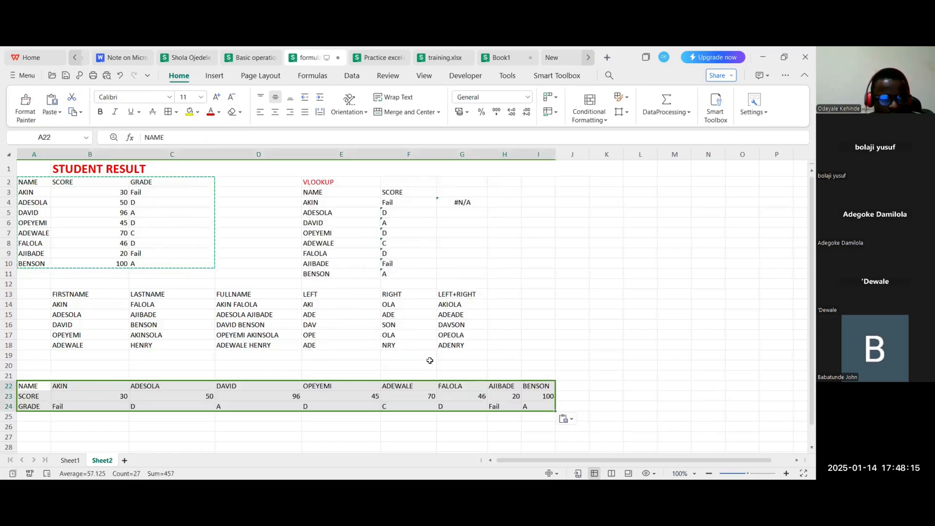
{"action": "left_click", "coordinate": [26, 417]}
{"action": "left_click", "coordinate": [28, 387]}
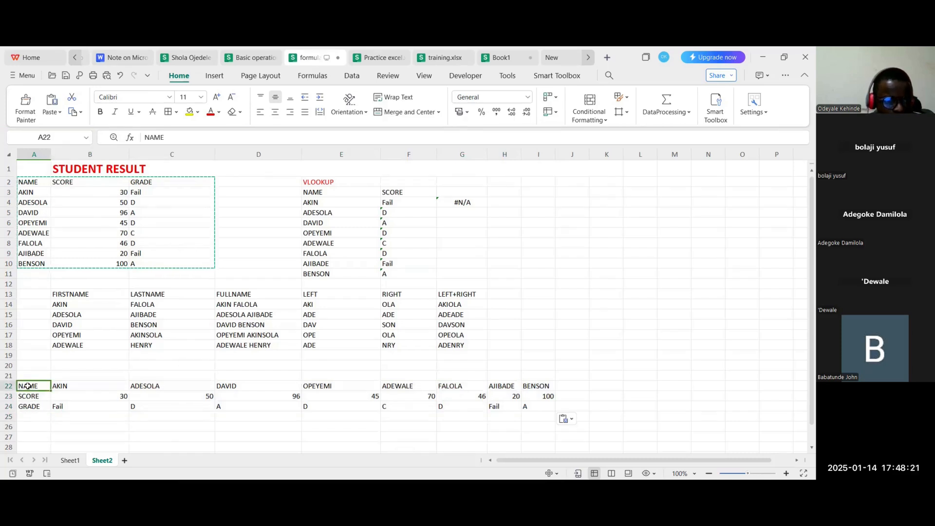
{"action": "left_click", "coordinate": [28, 397]}
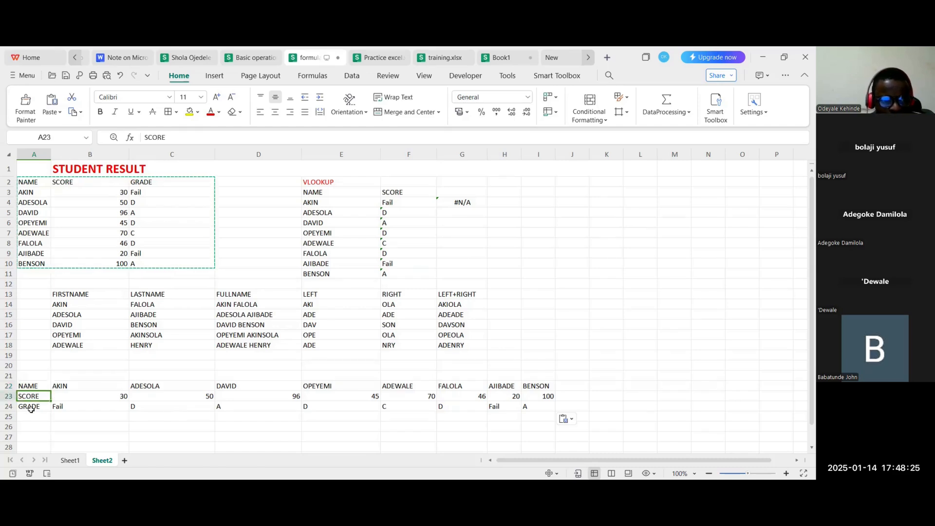
{"action": "left_click", "coordinate": [29, 408]}
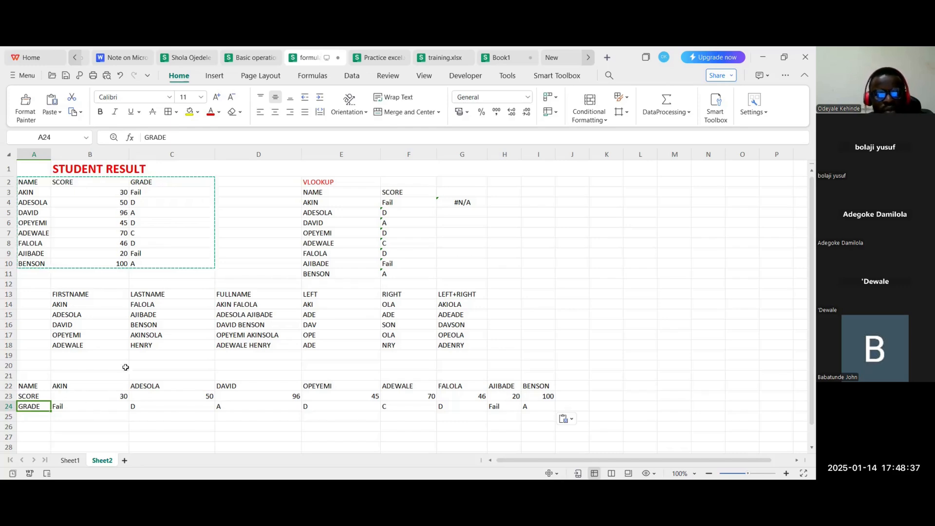
- Enter the heading HLOOKUP in C26 below the transposed table and colour it red like the VLOOKUP heading
{"action": "scroll", "coordinate": [327, 309], "scroll_direction": "down", "scroll_amount": 1}
{"action": "left_click", "coordinate": [181, 400]}
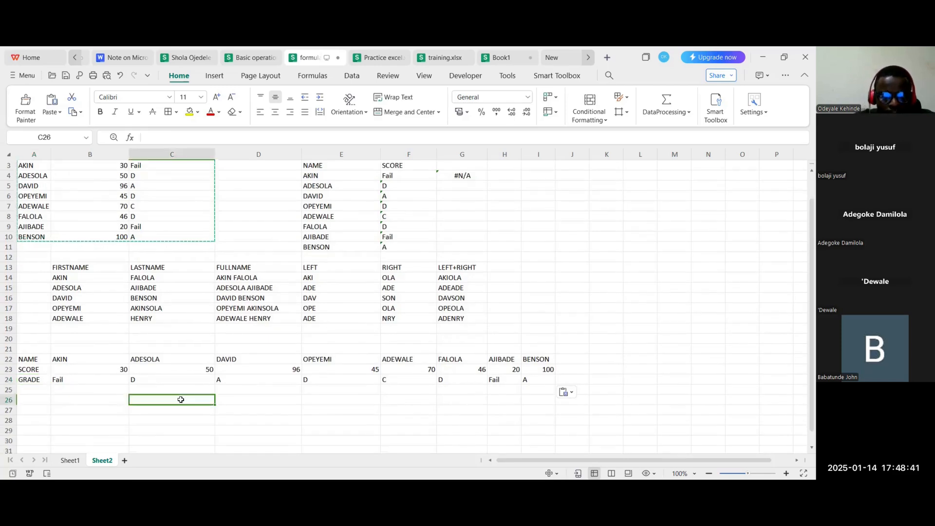
{"action": "type", "text": "HLOOKUP"}
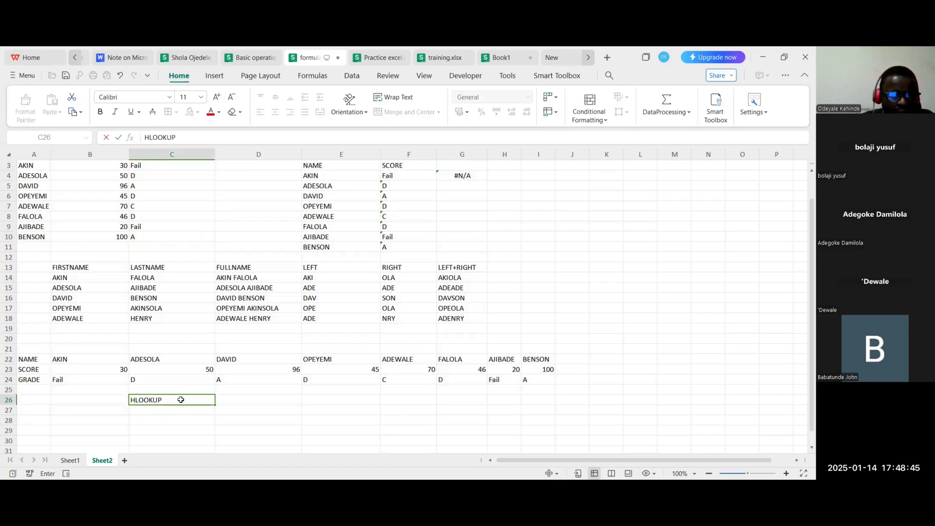
{"action": "key", "text": "Return"}
{"action": "left_click", "coordinate": [188, 399]}
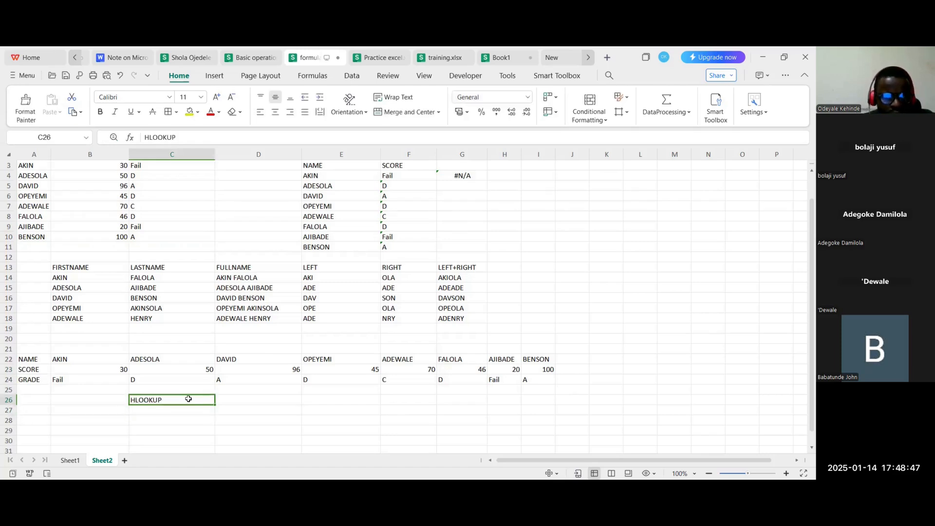
{"action": "left_click", "coordinate": [211, 112]}
{"action": "scroll", "coordinate": [288, 320], "scroll_direction": "up", "scroll_amount": 1}
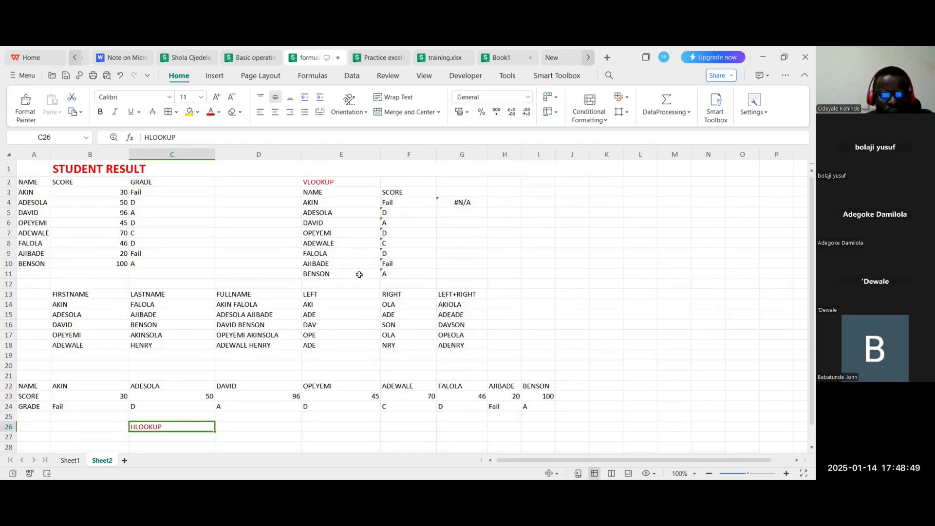
{"action": "left_click", "coordinate": [319, 183]}
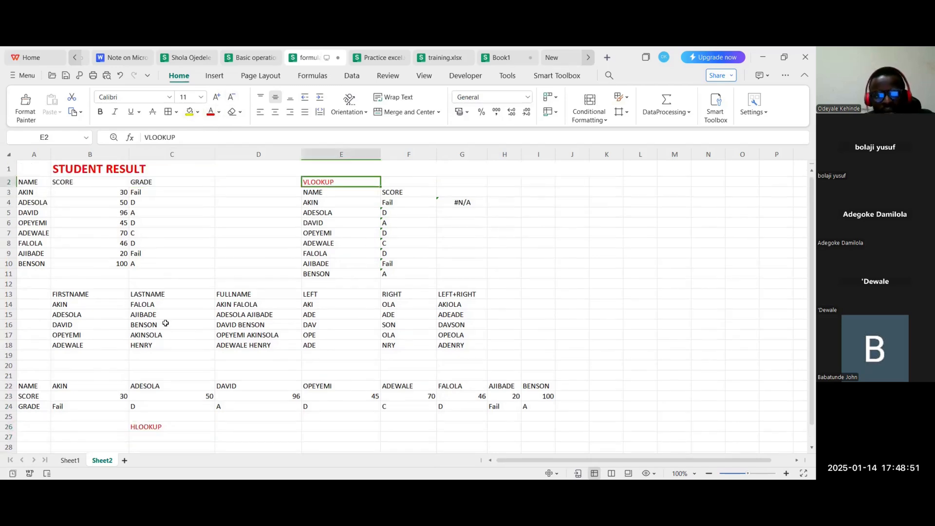
{"action": "scroll", "coordinate": [166, 323], "scroll_direction": "down", "scroll_amount": 2}
{"action": "left_click", "coordinate": [153, 371]}
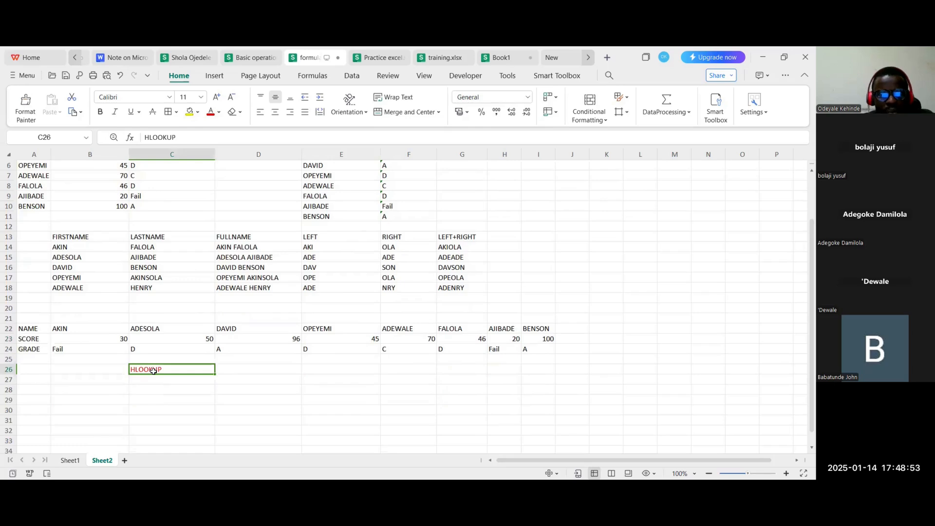
- Clear the VLOOKUP results in F4:F11 and the stray error formula in G4
{"action": "scroll", "coordinate": [153, 371], "scroll_direction": "up", "scroll_amount": 2}
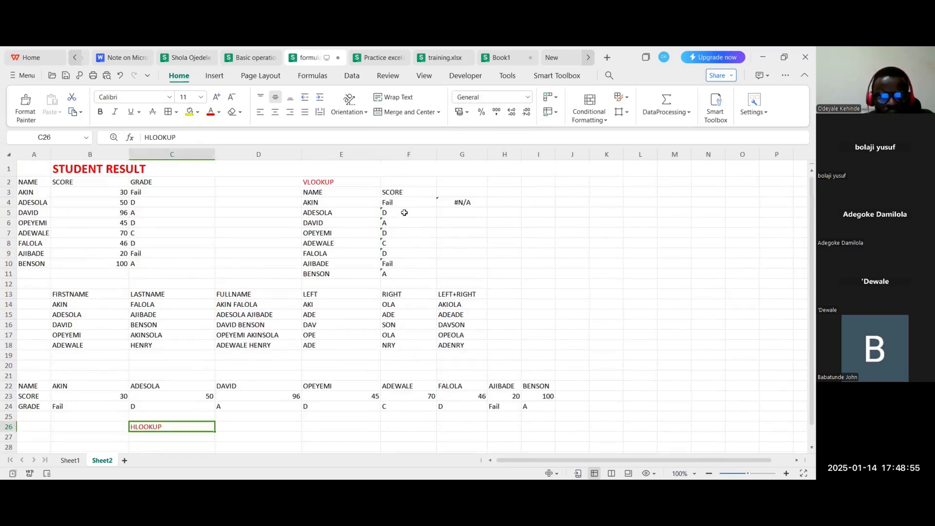
{"action": "left_click_drag", "start_coordinate": [403, 203], "coordinate": [403, 269]}
{"action": "key", "text": "Delete"}
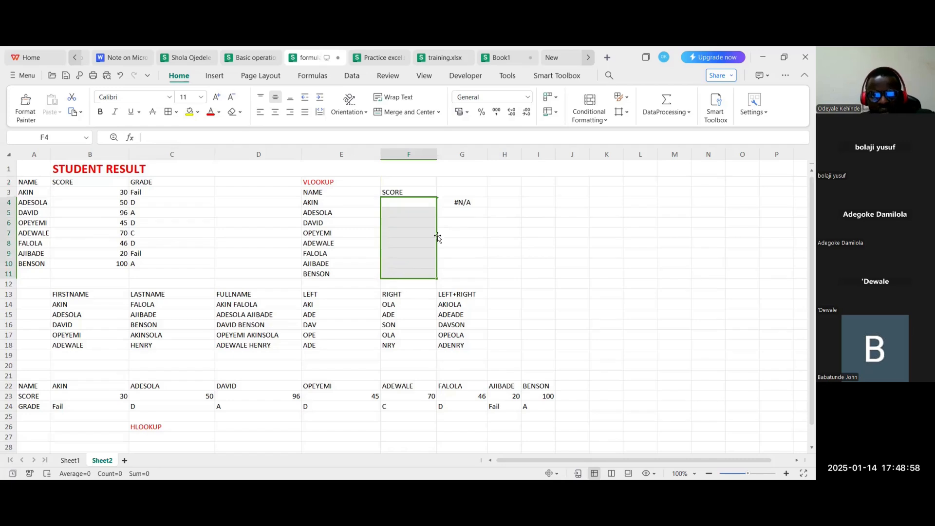
{"action": "left_click", "coordinate": [465, 203]}
{"action": "key", "text": "Delete"}
- Copy the NAME and SCORE table E3:F11, paste it transposed at B28 below the HLOOKUP heading, and compare it with the original
{"action": "left_click_drag", "start_coordinate": [307, 192], "coordinate": [399, 269]}
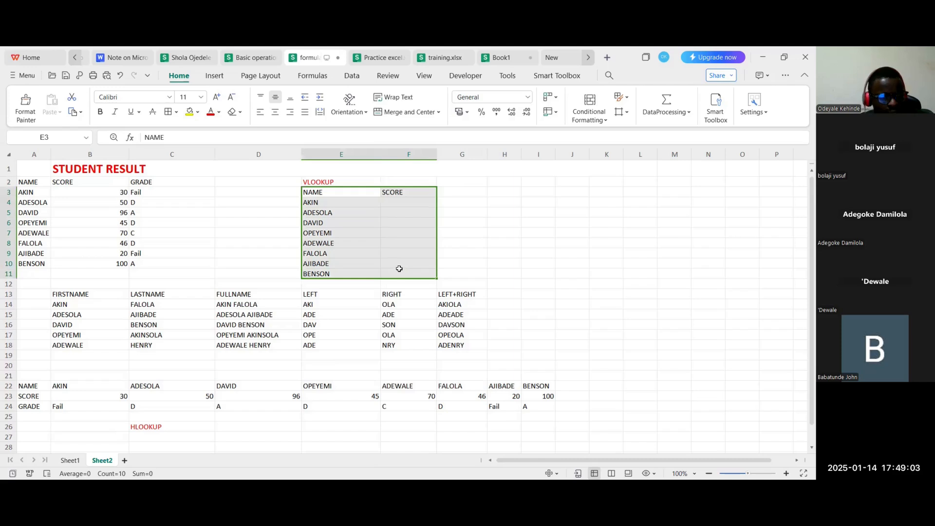
{"action": "key", "text": "ctrl+c"}
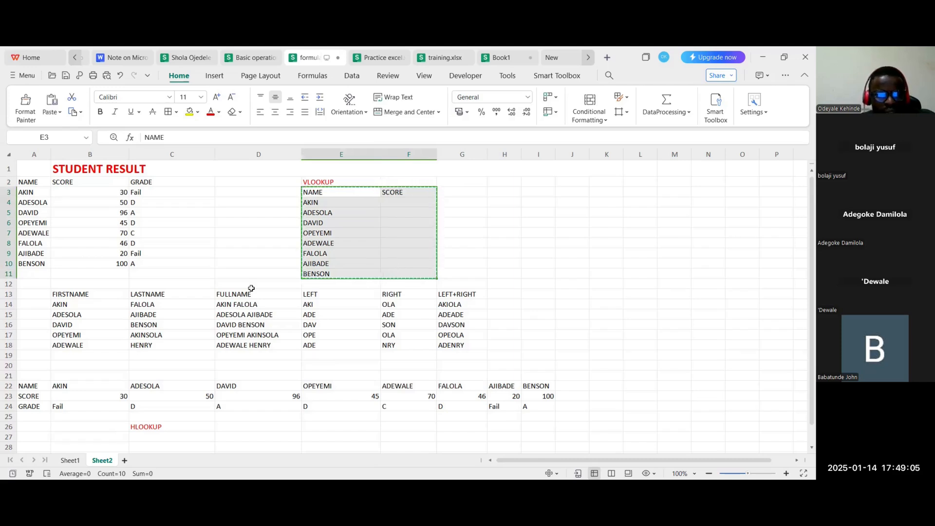
{"action": "scroll", "coordinate": [397, 265], "scroll_direction": "down", "scroll_amount": 2}
{"action": "left_click", "coordinate": [88, 391]}
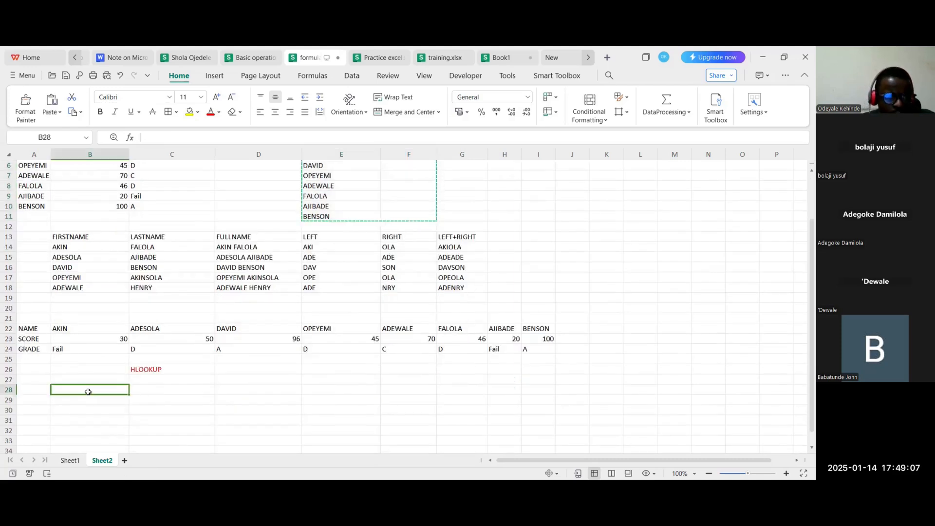
{"action": "right_click", "coordinate": [88, 391]}
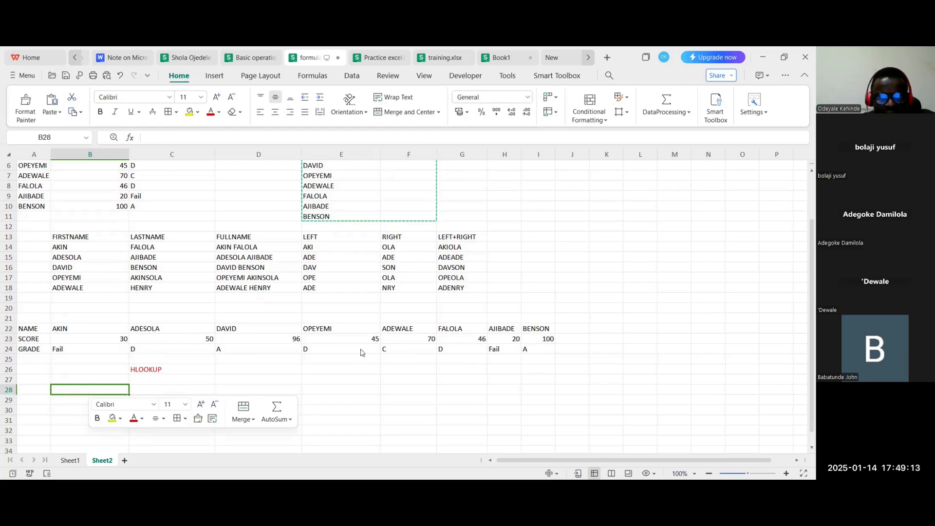
{"action": "key", "text": "ctrl+alt+v"}
{"action": "left_click", "coordinate": [398, 328]}
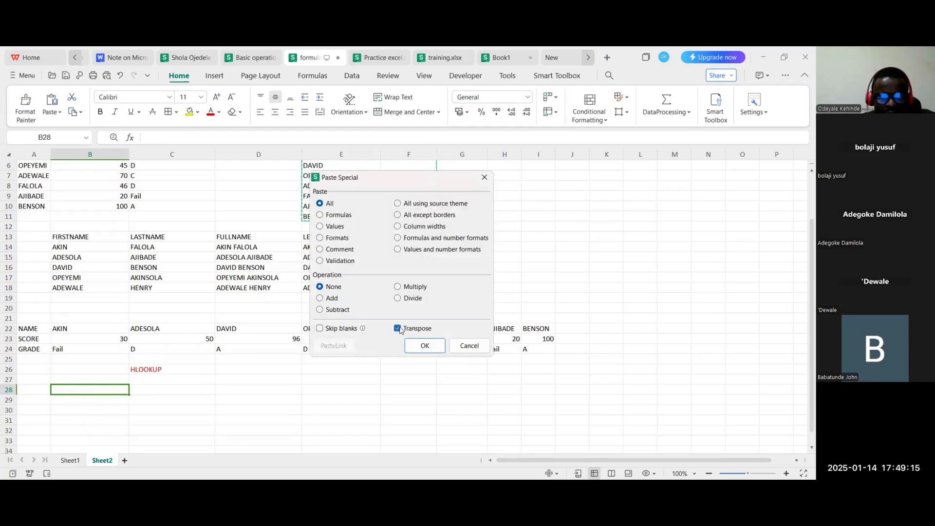
{"action": "left_click", "coordinate": [425, 345]}
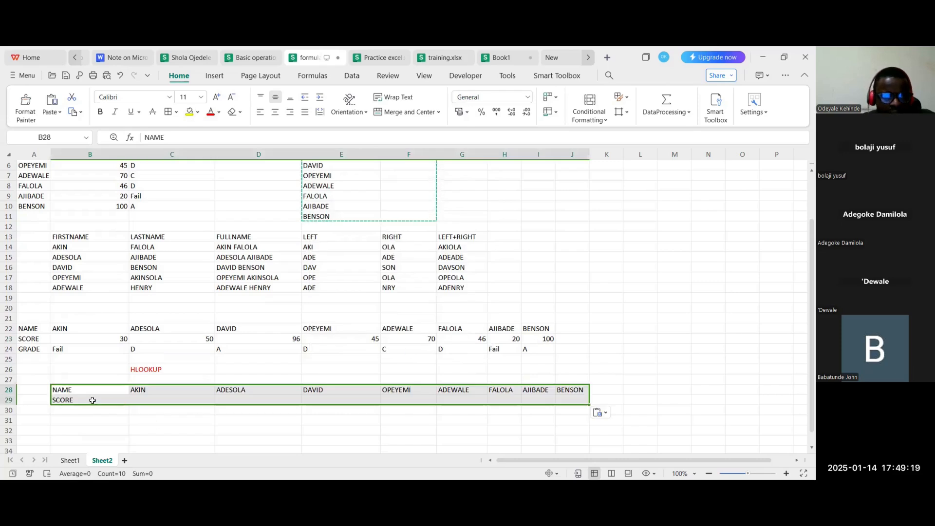
{"action": "scroll", "coordinate": [252, 297], "scroll_direction": "up", "scroll_amount": 2}
{"action": "left_click", "coordinate": [319, 192]}
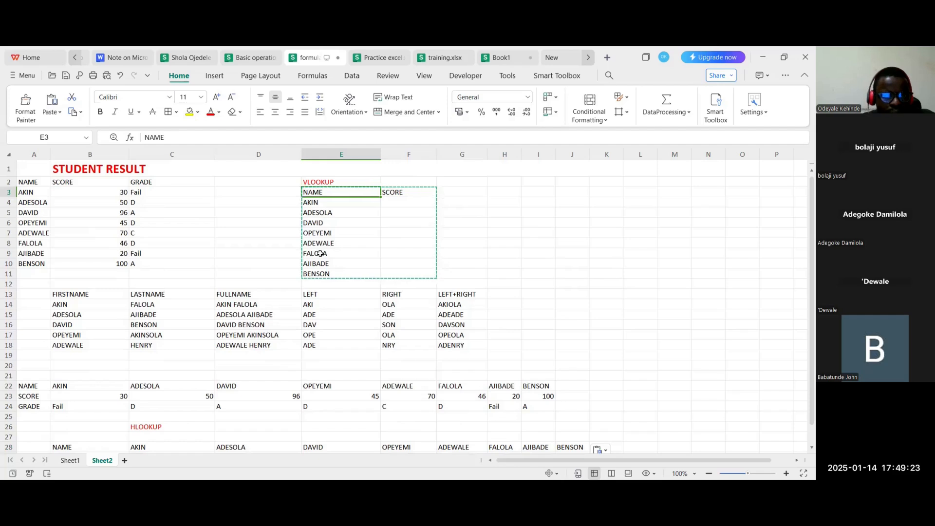
{"action": "scroll", "coordinate": [316, 201], "scroll_direction": "down", "scroll_amount": 2}
{"action": "left_click_drag", "start_coordinate": [78, 389], "coordinate": [574, 388]}
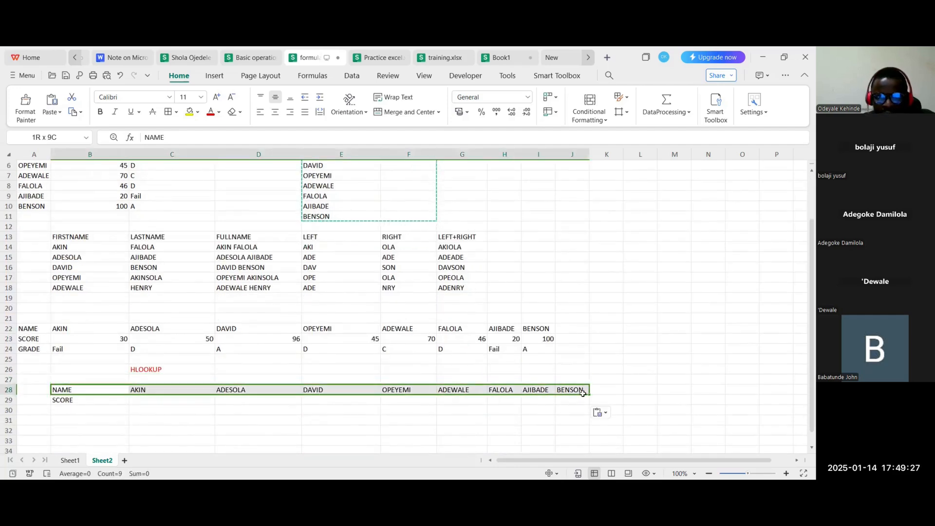
{"action": "left_click", "coordinate": [61, 399]}
- Start an HLOOKUP formula in C29 with C28 as the lookup value and A22:I24 as the table array
{"action": "left_click", "coordinate": [142, 399]}
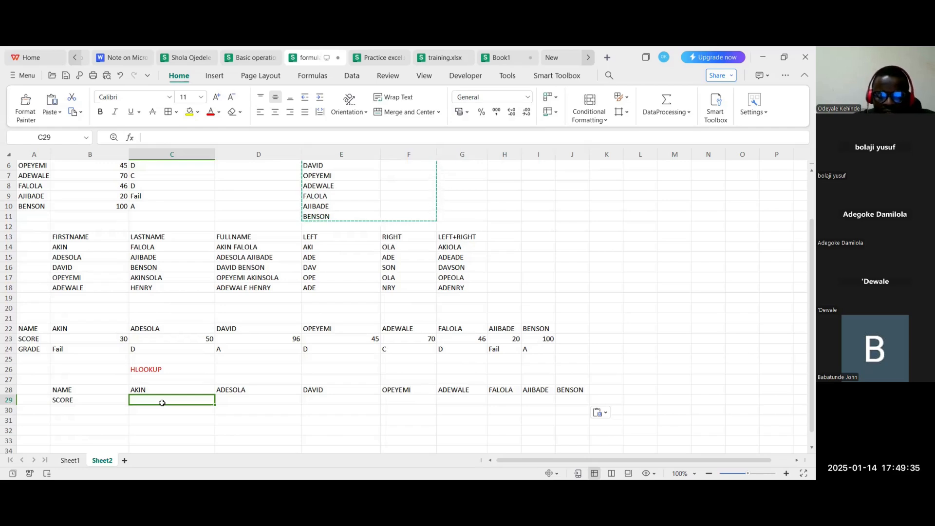
{"action": "type", "text": "="}
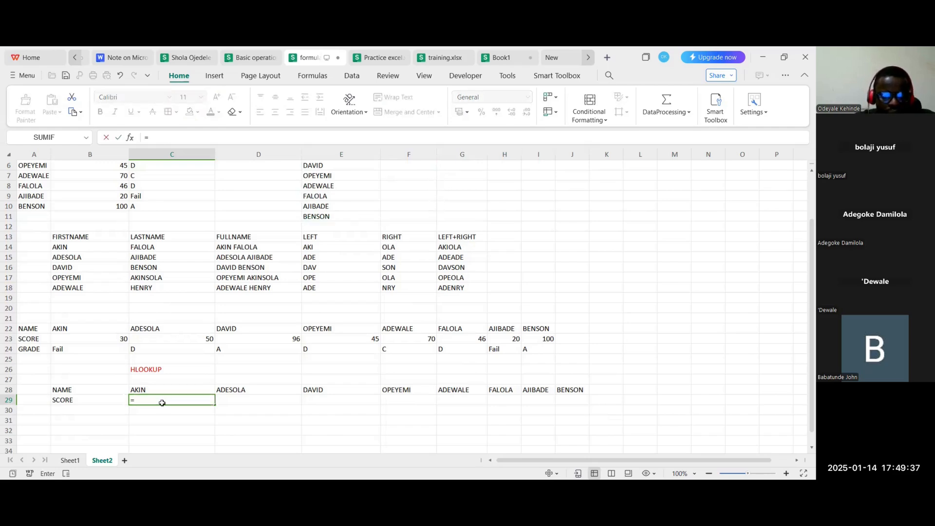
{"action": "type", "text": "HLOO"}
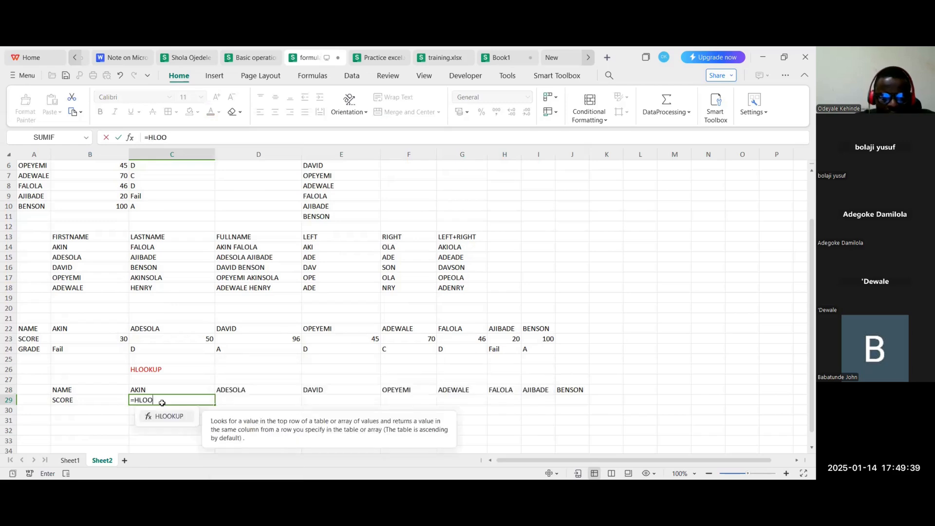
{"action": "type", "text": "KUP"}
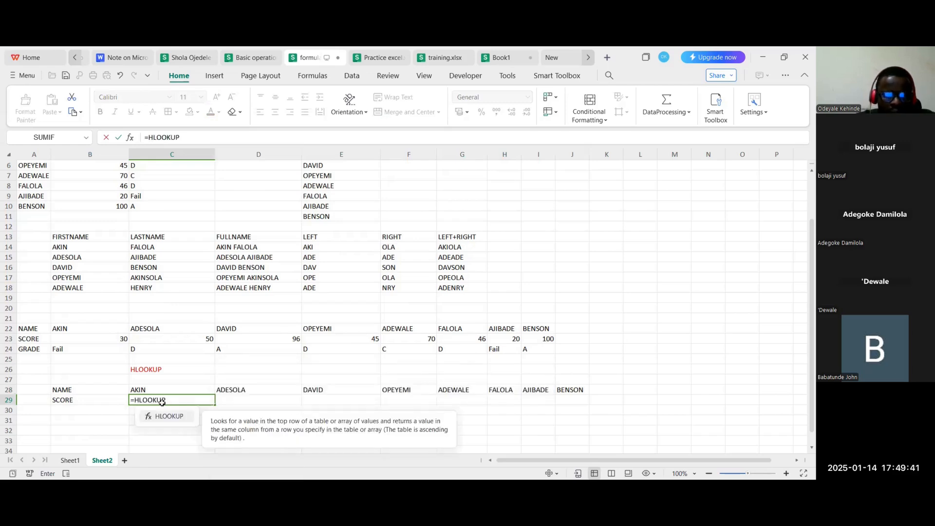
{"action": "type", "text": "("}
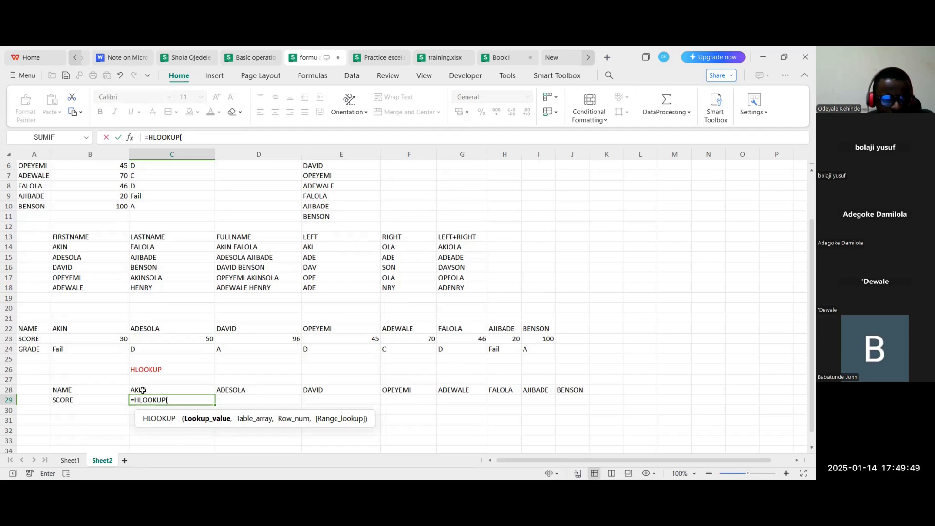
{"action": "left_click", "coordinate": [142, 390]}
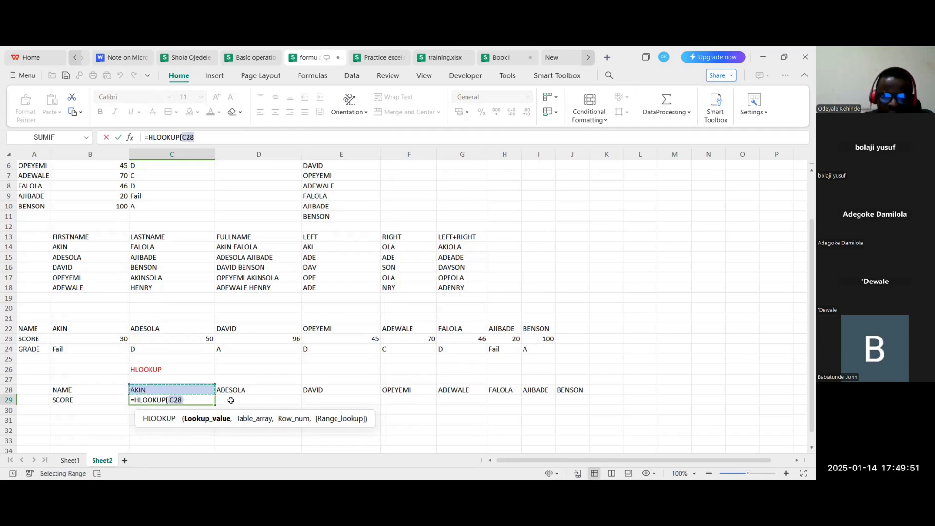
{"action": "type", "text": ","}
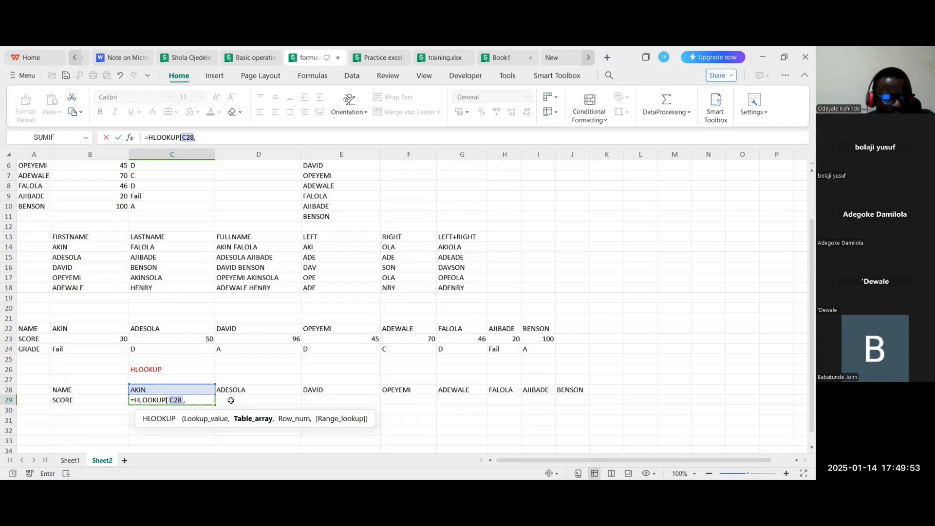
{"action": "left_click", "coordinate": [29, 329]}
{"action": "left_click_drag", "start_coordinate": [29, 330], "coordinate": [97, 343]}
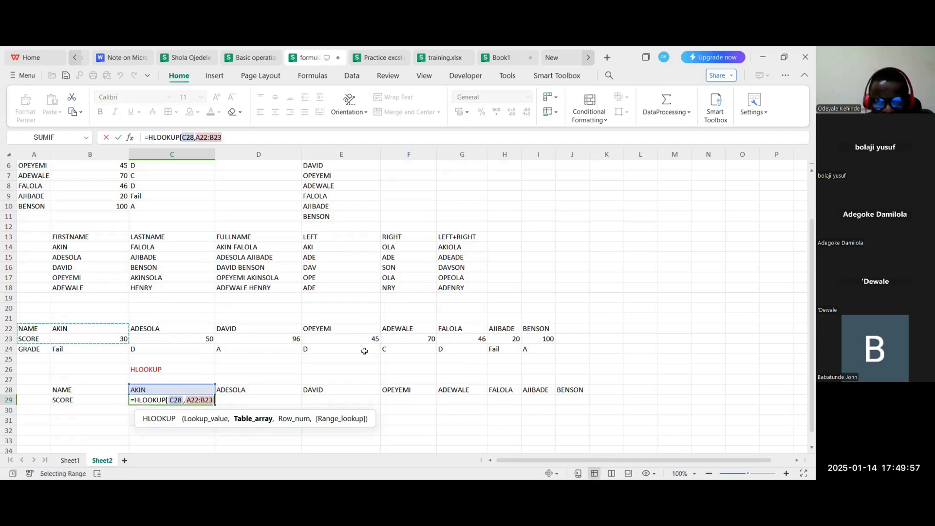
{"action": "left_click", "coordinate": [531, 348], "text": "shift"}
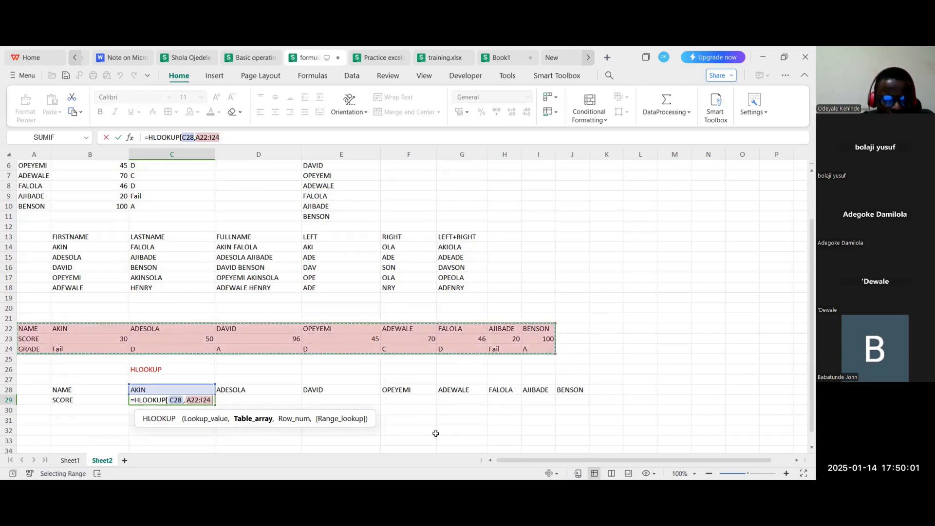
- Complete the HLOOKUP formula in C29 with row number 2 and FALSE for an exact match
{"action": "type", "text": ","}
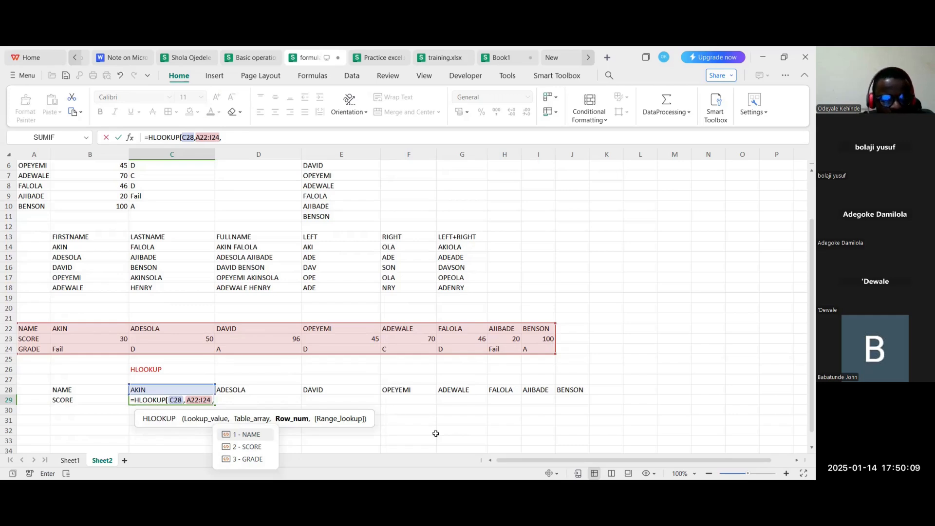
{"action": "type", "text": "2,"}
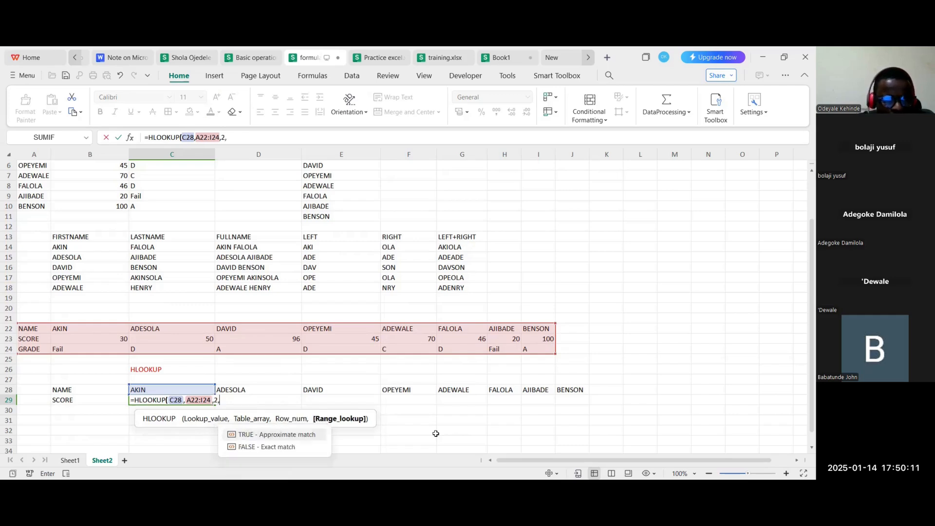
{"action": "type", "text": "F"}
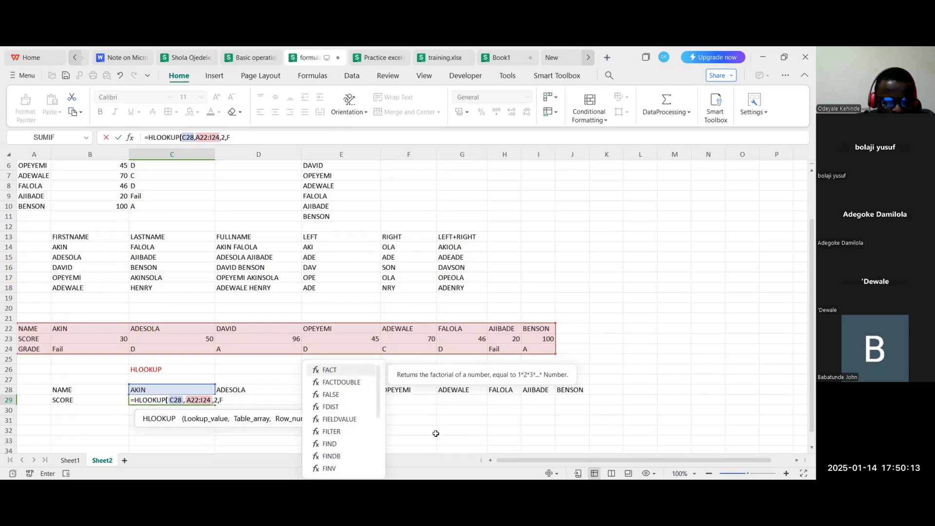
{"action": "type", "text": "ALSE)"}
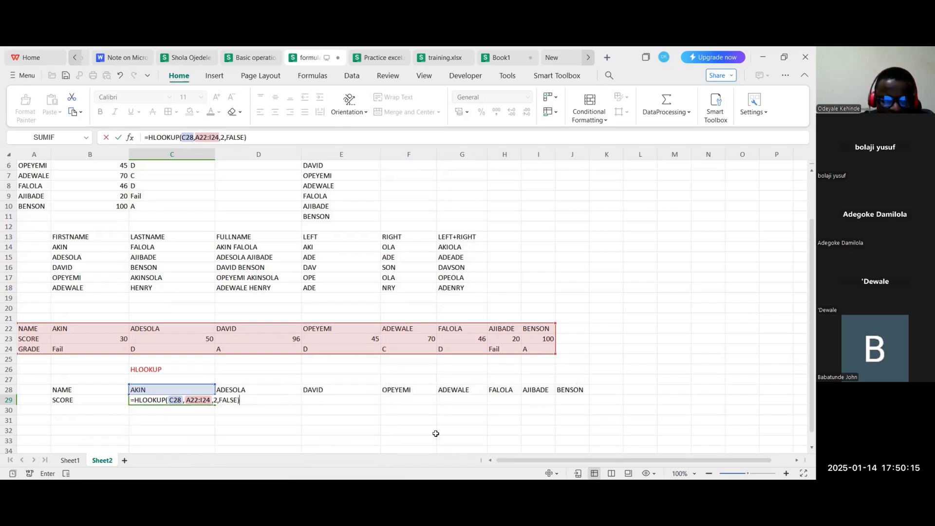
{"action": "key", "text": "Return"}
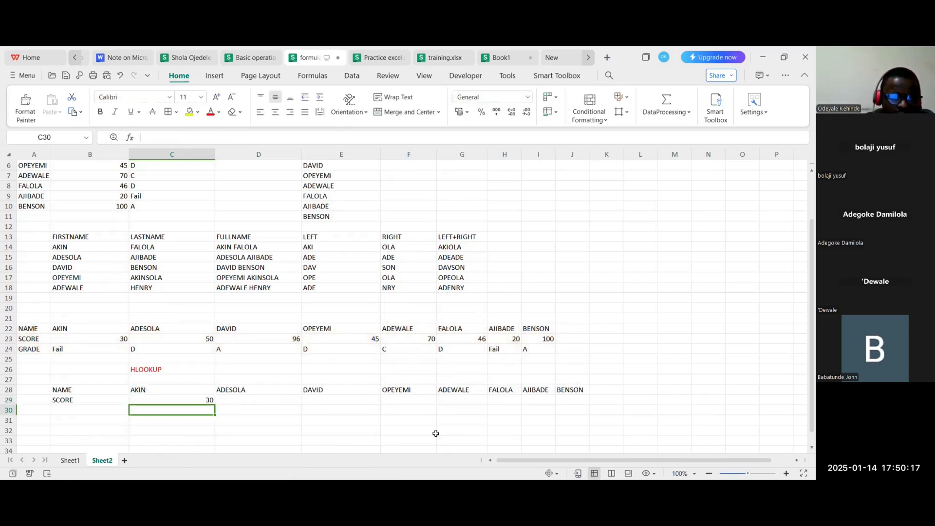
- Fill the HLOOKUP formula from C29 across to J29 and select the source table A22:I24 to compare the scores
{"action": "left_click", "coordinate": [170, 398]}
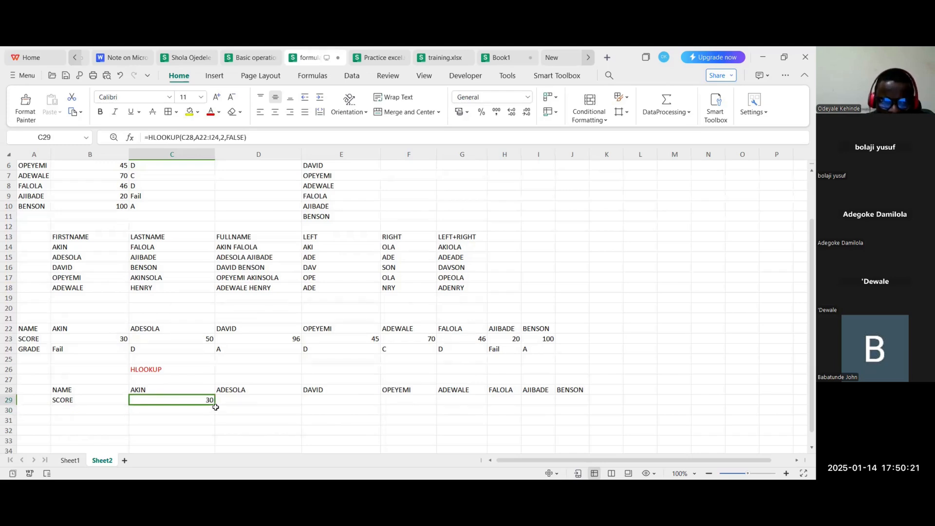
{"action": "left_click_drag", "start_coordinate": [215, 406], "coordinate": [571, 414]}
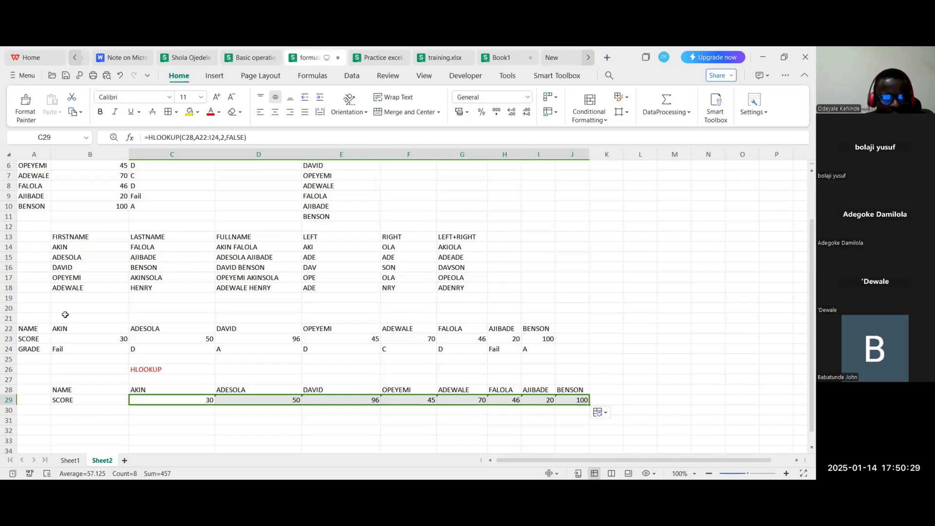
{"action": "left_click_drag", "start_coordinate": [42, 330], "coordinate": [547, 352]}
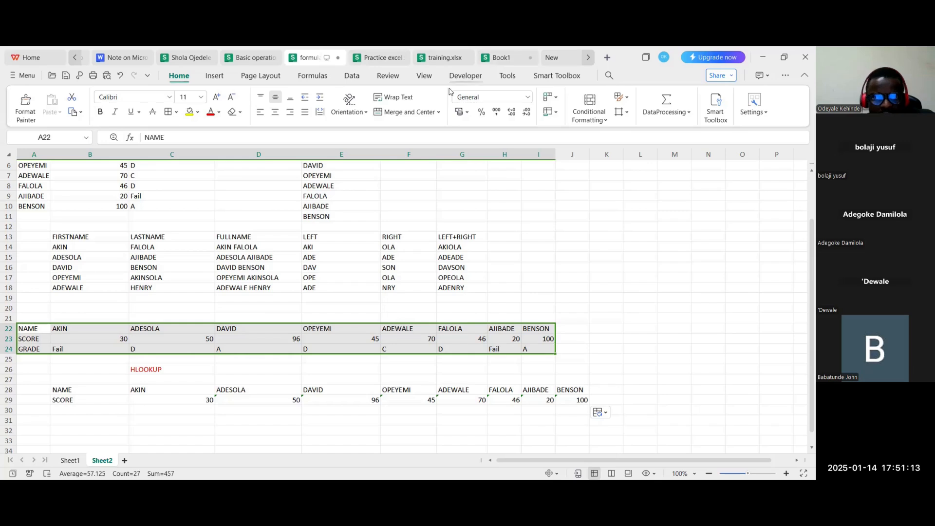
- Switch to the notes document and review the HLOOKUP revenue example and the INDEX/MATCH description, syntax and example
{"action": "left_click", "coordinate": [114, 58]}
{"action": "scroll", "coordinate": [302, 291], "scroll_direction": "down", "scroll_amount": 5}
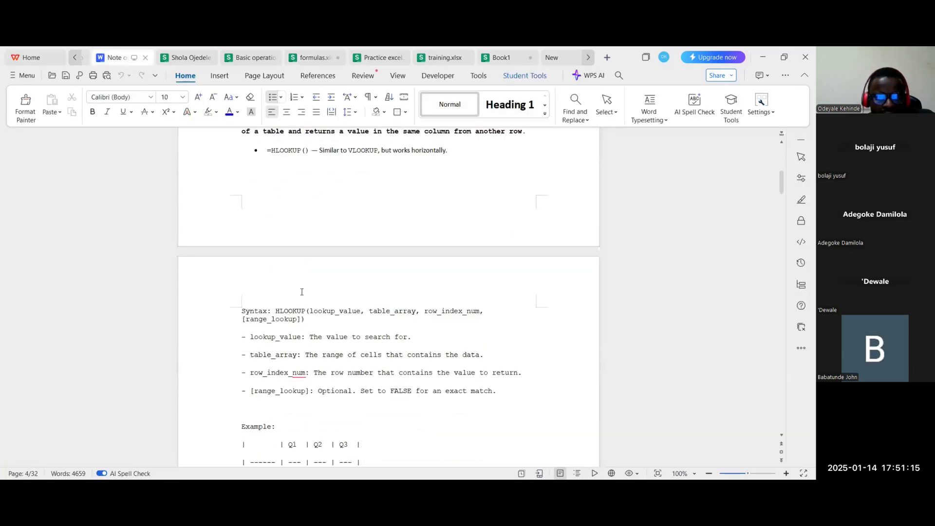
{"action": "scroll", "coordinate": [302, 291], "scroll_direction": "down", "scroll_amount": 9}
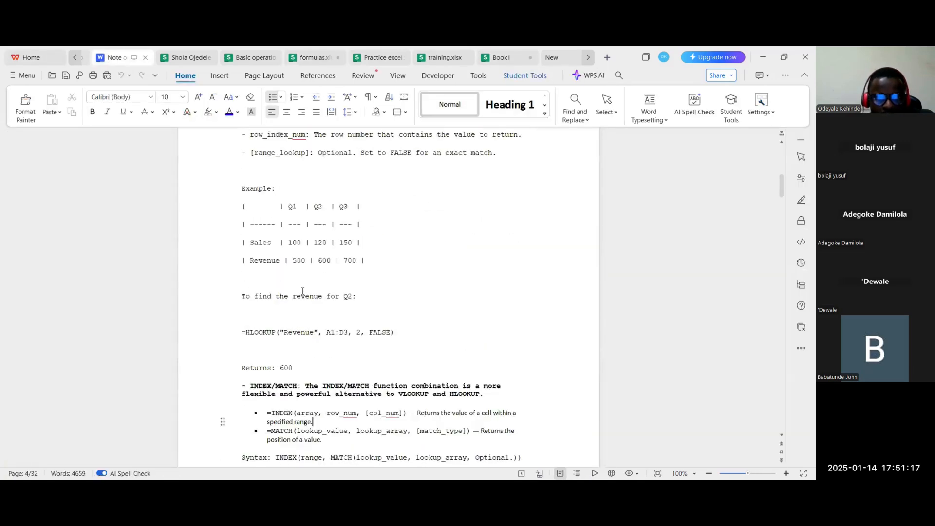
{"action": "scroll", "coordinate": [303, 291], "scroll_direction": "up", "scroll_amount": 2}
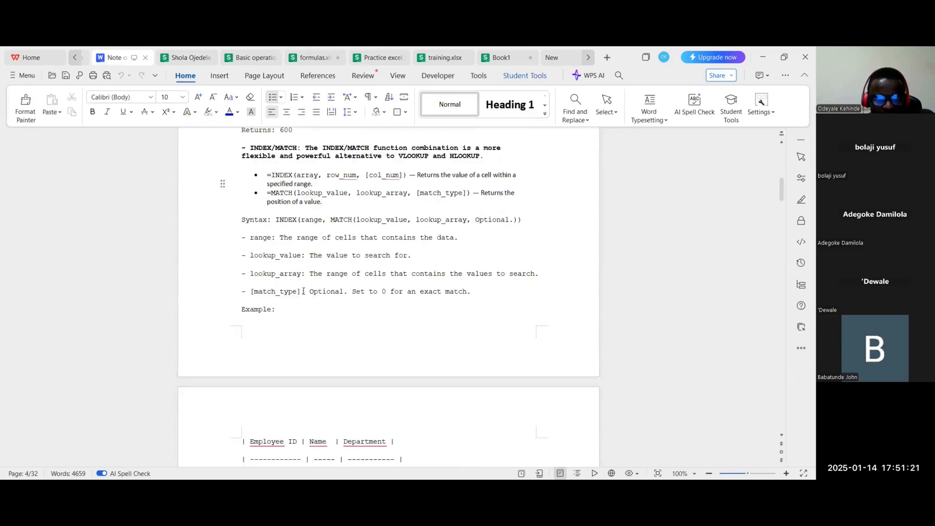
{"action": "scroll", "coordinate": [304, 291], "scroll_direction": "down", "scroll_amount": 1}
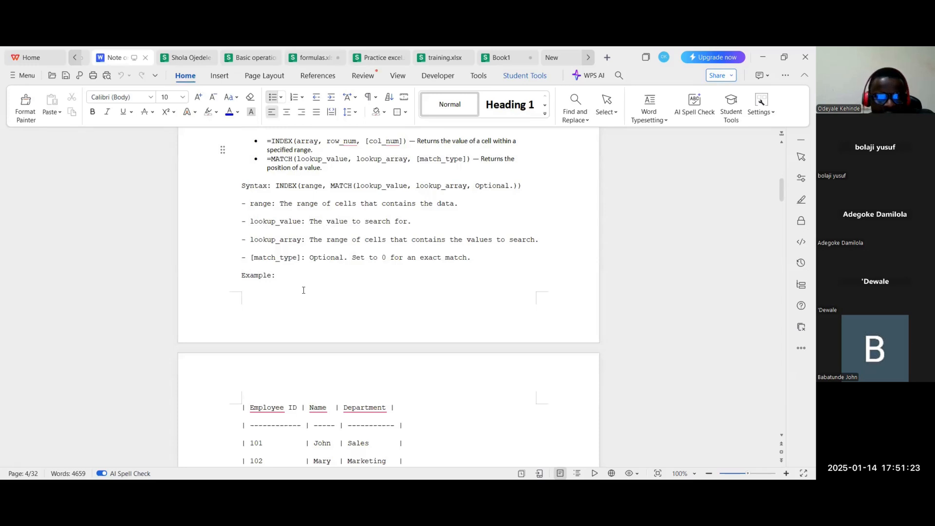
{"action": "scroll", "coordinate": [303, 291], "scroll_direction": "down", "scroll_amount": 6}
{"action": "scroll", "coordinate": [303, 290], "scroll_direction": "up", "scroll_amount": 11}
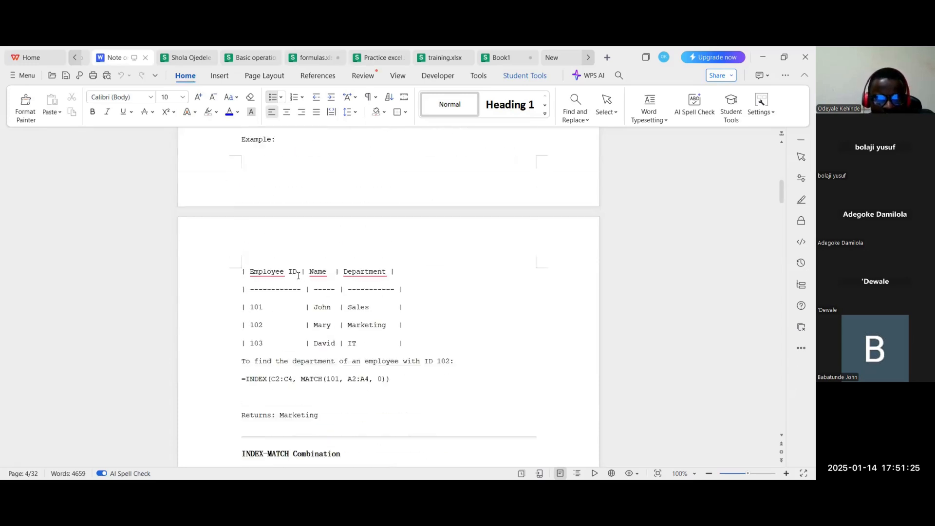
{"action": "scroll", "coordinate": [298, 276], "scroll_direction": "up", "scroll_amount": 4}
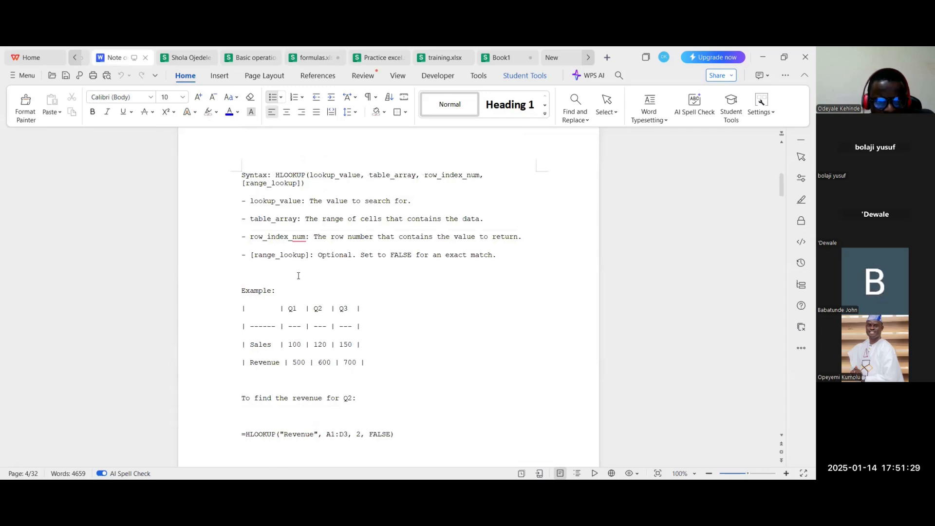
{"action": "scroll", "coordinate": [298, 276], "scroll_direction": "down", "scroll_amount": 4}
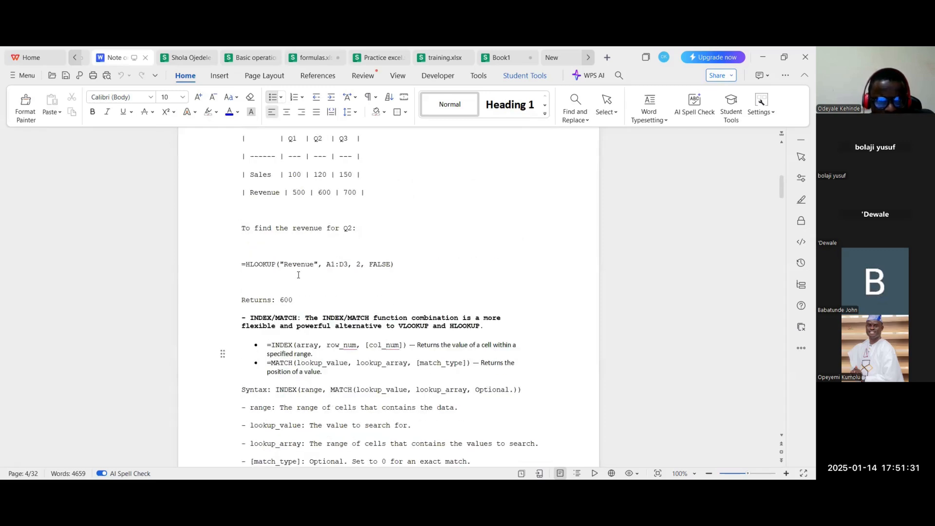
{"action": "scroll", "coordinate": [298, 275], "scroll_direction": "down", "scroll_amount": 1}
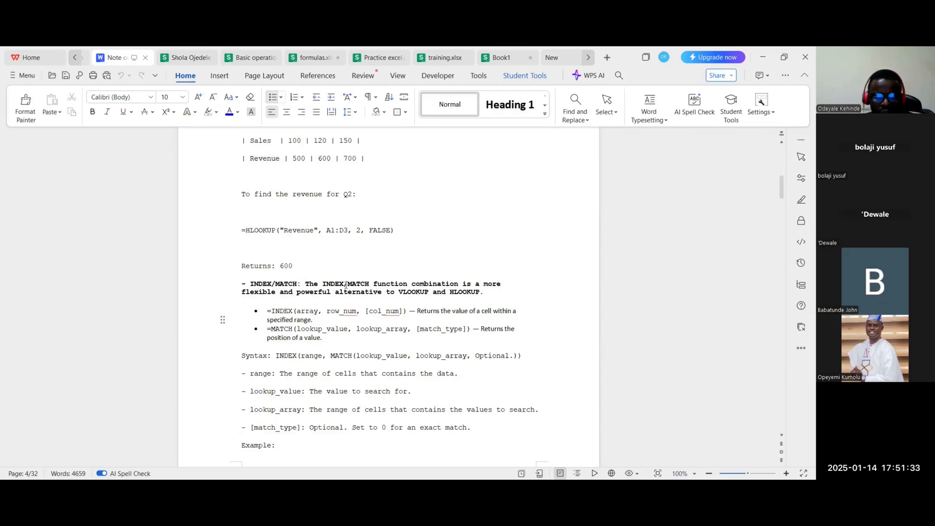
- Review the INDEX/MATCH syntax and argument descriptions in the notes, down to the employee table example
{"action": "scroll", "coordinate": [349, 280], "scroll_direction": "down", "scroll_amount": 1}
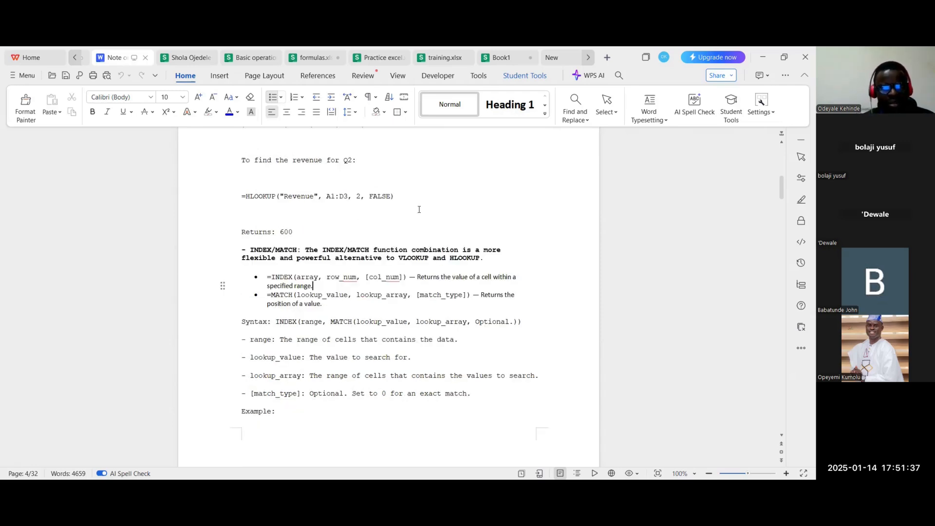
{"action": "scroll", "coordinate": [414, 219], "scroll_direction": "up", "scroll_amount": 2}
{"action": "scroll", "coordinate": [392, 244], "scroll_direction": "down", "scroll_amount": 5}
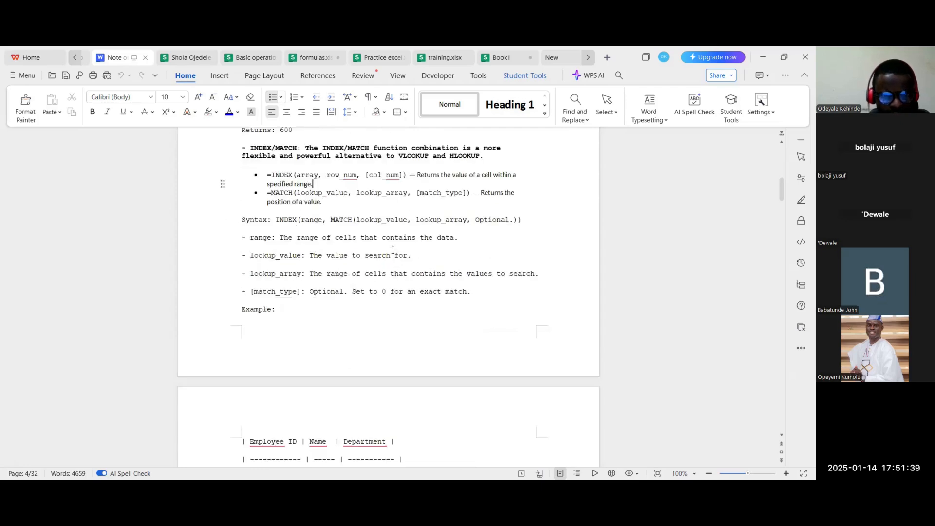
{"action": "scroll", "coordinate": [370, 249], "scroll_direction": "down", "scroll_amount": 3}
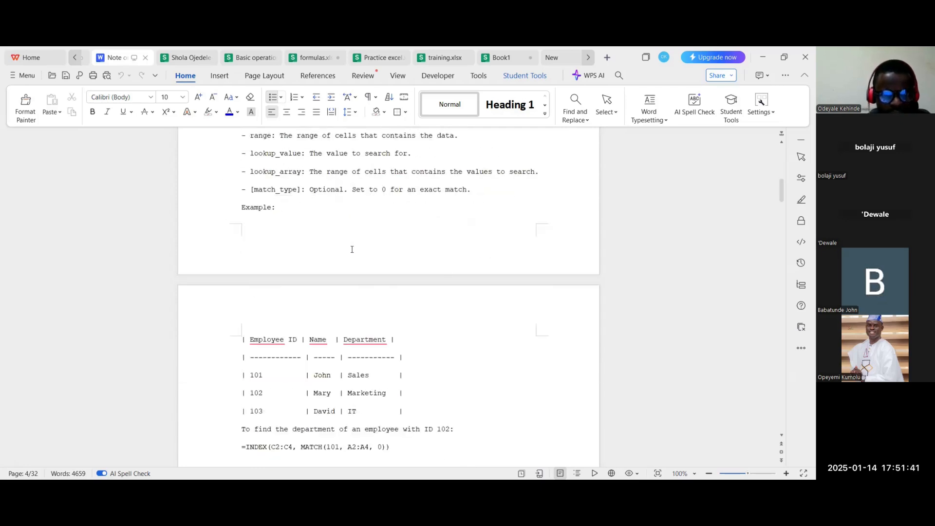
{"action": "scroll", "coordinate": [351, 249], "scroll_direction": "up", "scroll_amount": 4}
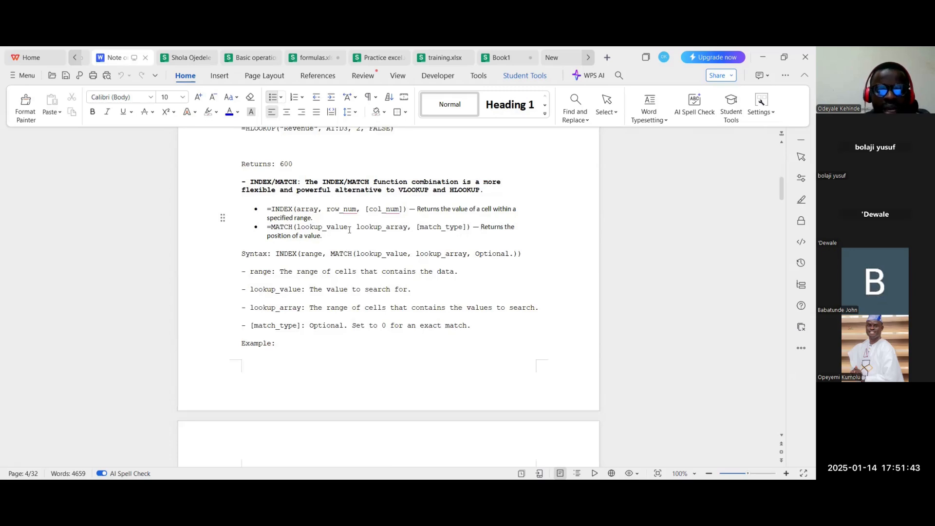
{"action": "scroll", "coordinate": [350, 230], "scroll_direction": "down", "scroll_amount": 3}
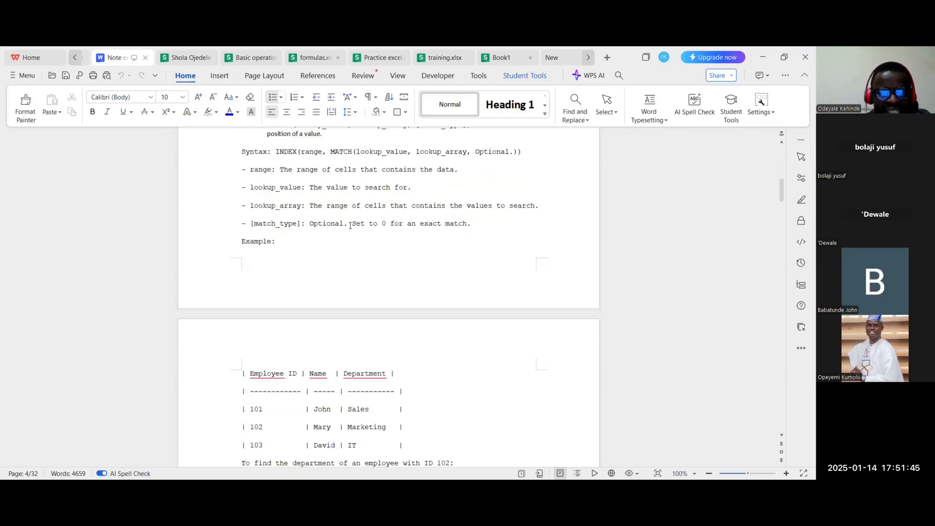
{"action": "scroll", "coordinate": [350, 226], "scroll_direction": "down", "scroll_amount": 5}
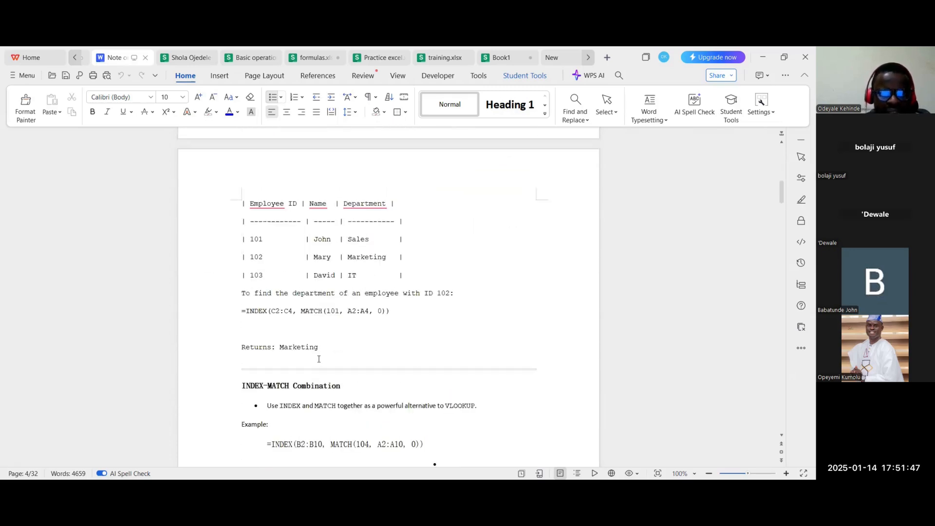
- Examine the employee table example for finding the department of ID 102 and the INDEX-MATCH Combination section
{"action": "scroll", "coordinate": [290, 291], "scroll_direction": "up", "scroll_amount": 1}
{"action": "left_click_drag", "start_coordinate": [246, 237], "coordinate": [435, 311]}
{"action": "left_click", "coordinate": [210, 258]}
{"action": "left_click", "coordinate": [271, 238]}
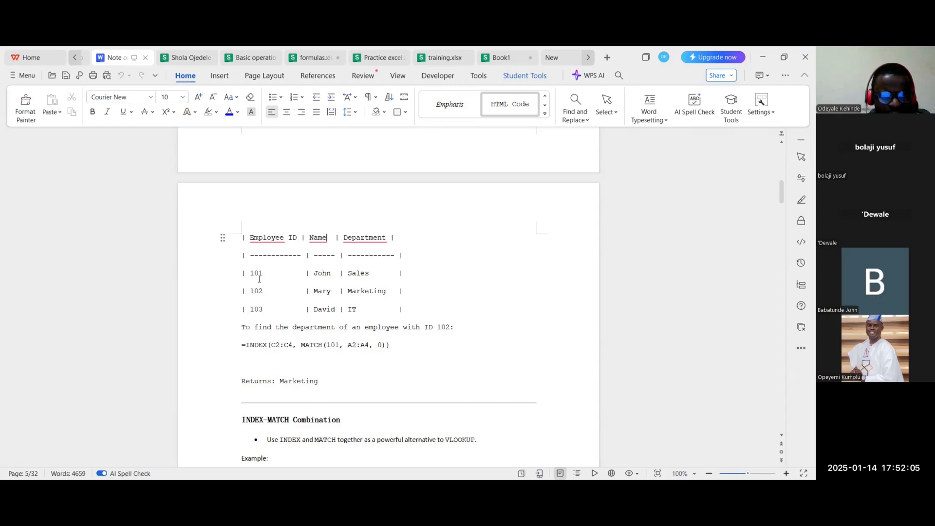
{"action": "left_click_drag", "start_coordinate": [250, 291], "coordinate": [267, 289]}
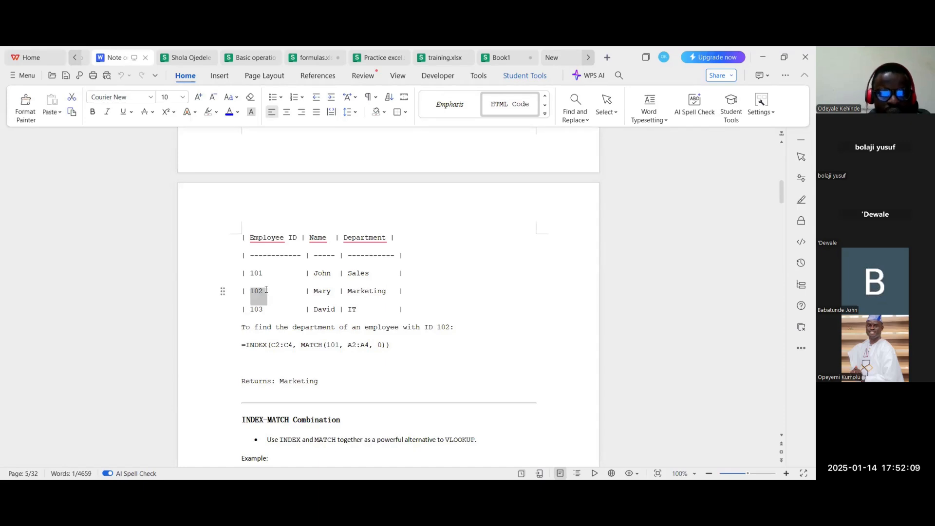
{"action": "left_click", "coordinate": [297, 338]}
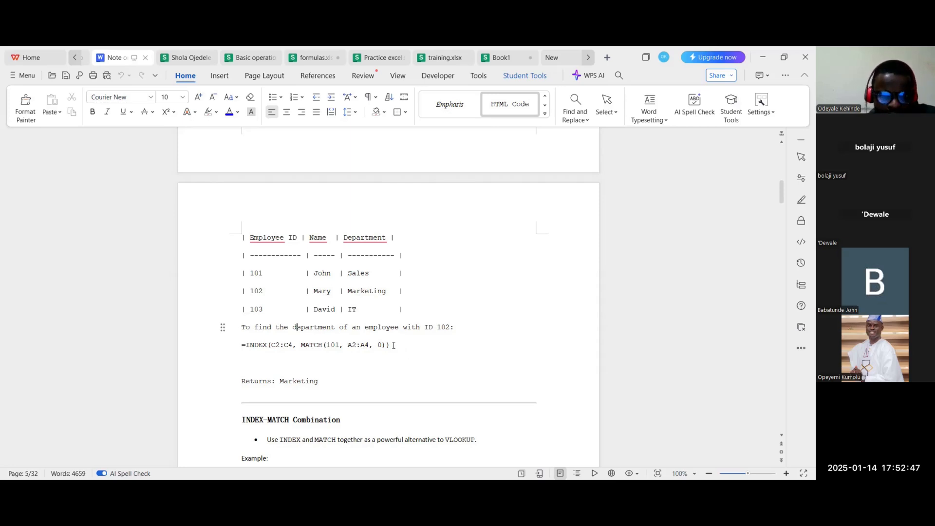
{"action": "scroll", "coordinate": [394, 345], "scroll_direction": "down", "scroll_amount": 2}
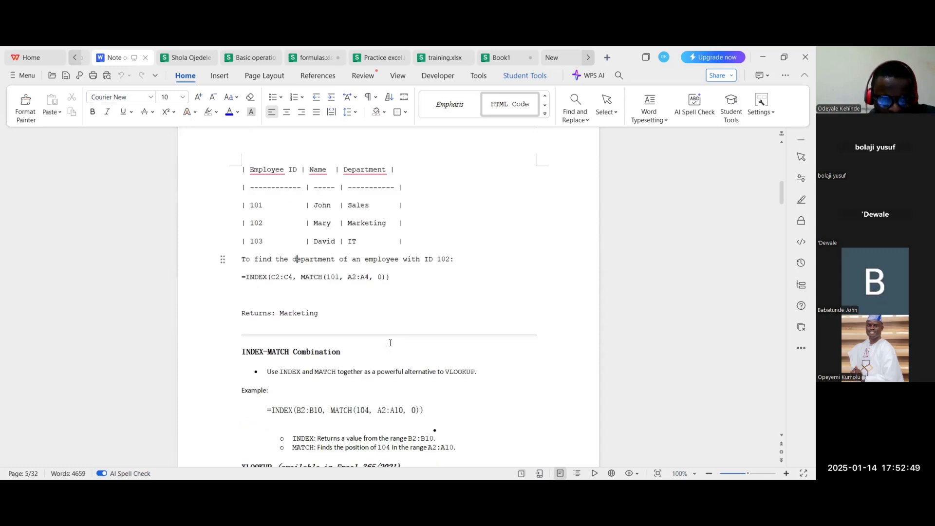
{"action": "scroll", "coordinate": [389, 343], "scroll_direction": "down", "scroll_amount": 1}
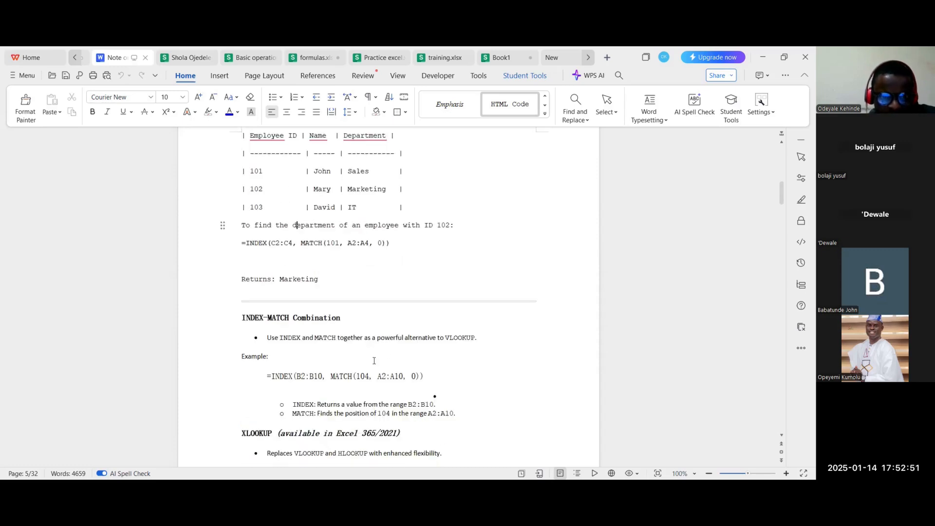
{"action": "scroll", "coordinate": [342, 347], "scroll_direction": "up", "scroll_amount": 7}
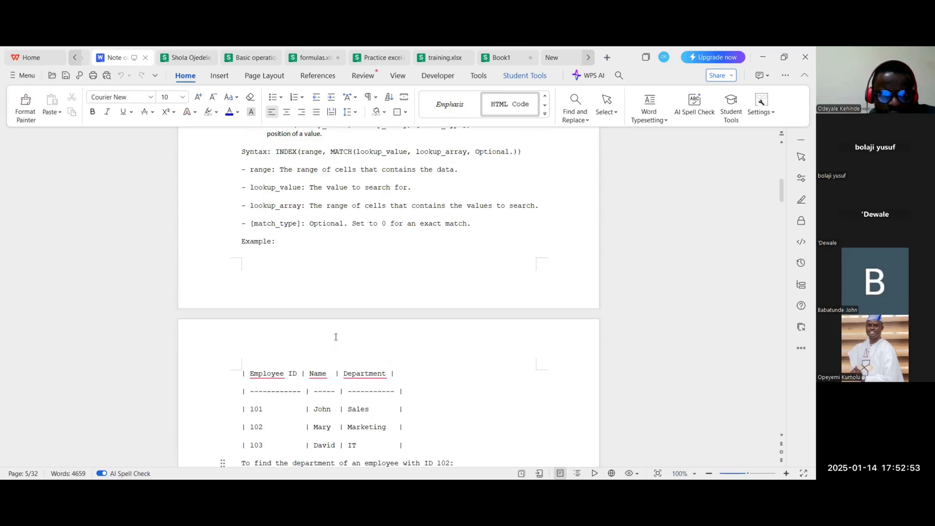
{"action": "scroll", "coordinate": [335, 337], "scroll_direction": "down", "scroll_amount": 4}
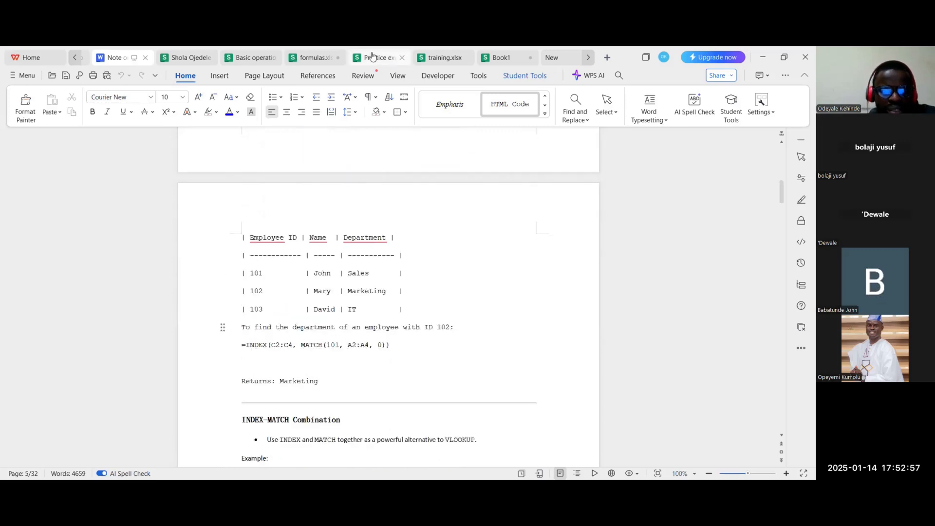
- Switch to the formulas workbook and copy the student result table A2:C10, including its NAME, SCORE and GRADE headers
{"action": "left_click", "coordinate": [373, 57]}
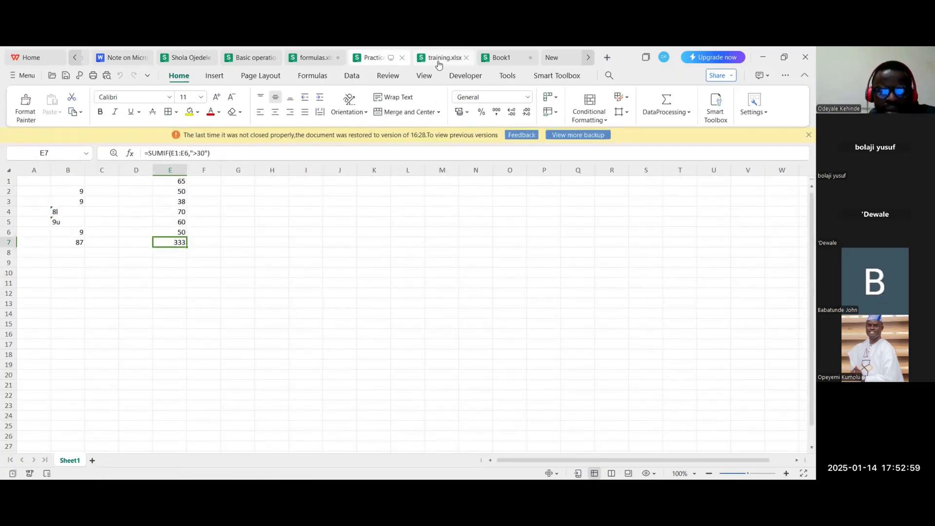
{"action": "left_click", "coordinate": [440, 58]}
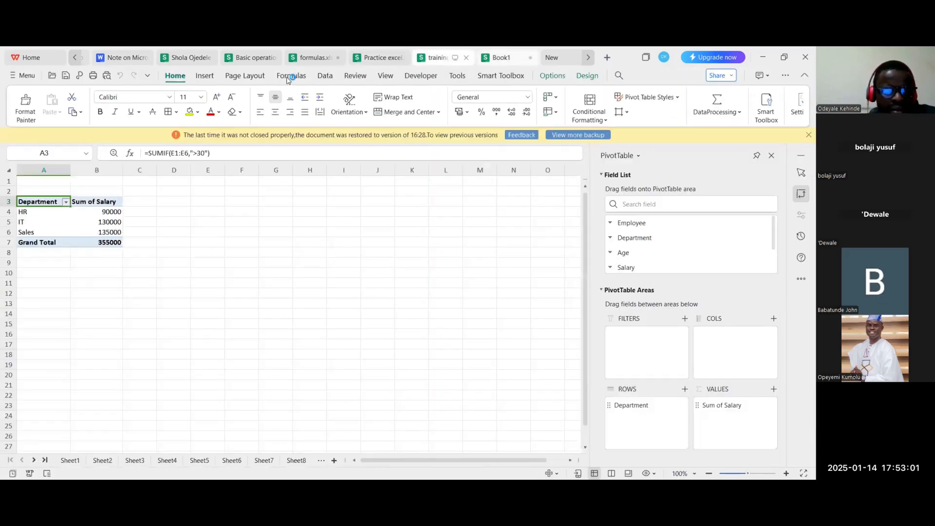
{"action": "left_click", "coordinate": [246, 59]}
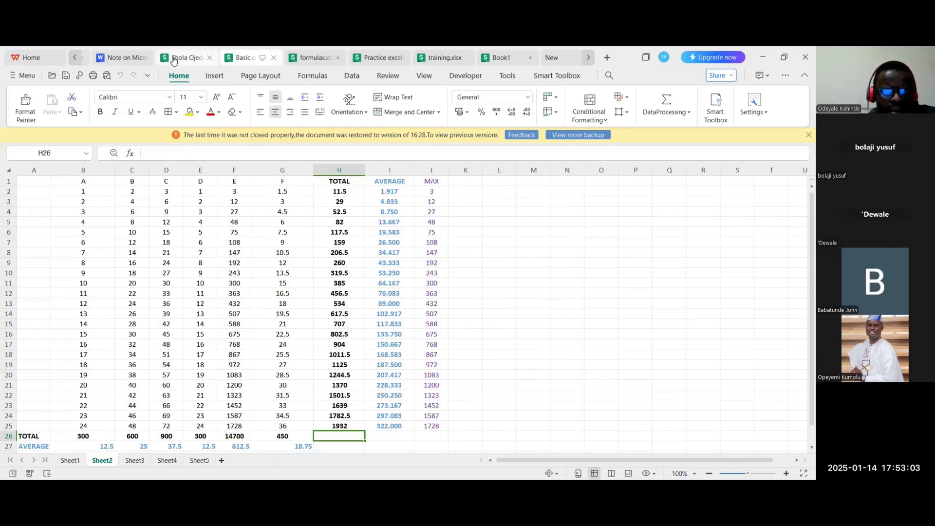
{"action": "left_click", "coordinate": [314, 58]}
{"action": "scroll", "coordinate": [236, 299], "scroll_direction": "up", "scroll_amount": 4}
{"action": "left_click_drag", "start_coordinate": [21, 182], "coordinate": [141, 264]}
{"action": "key", "text": "ctrl+c"}
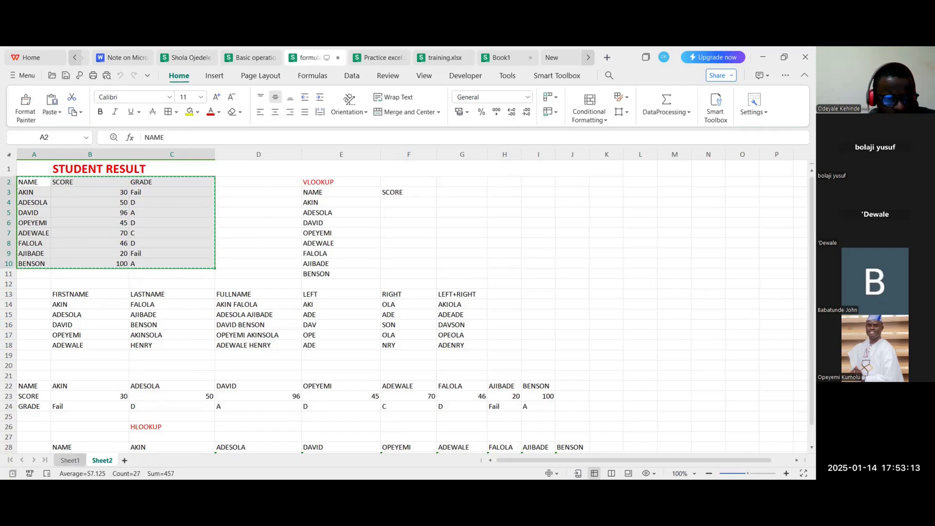
- Add a new sheet to the formulas workbook and paste the copied student results at A1
{"action": "left_click", "coordinate": [70, 460]}
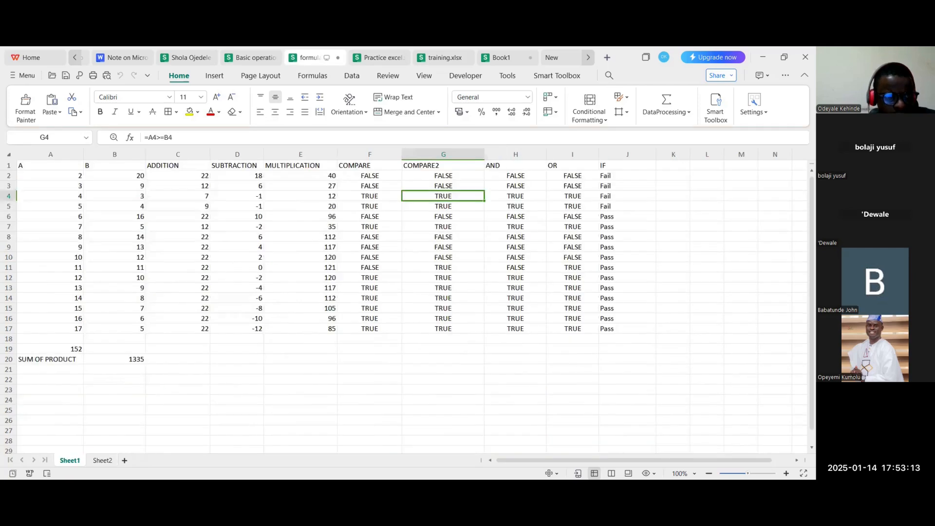
{"action": "left_click", "coordinate": [125, 460]}
{"action": "key", "text": "ctrl+v"}
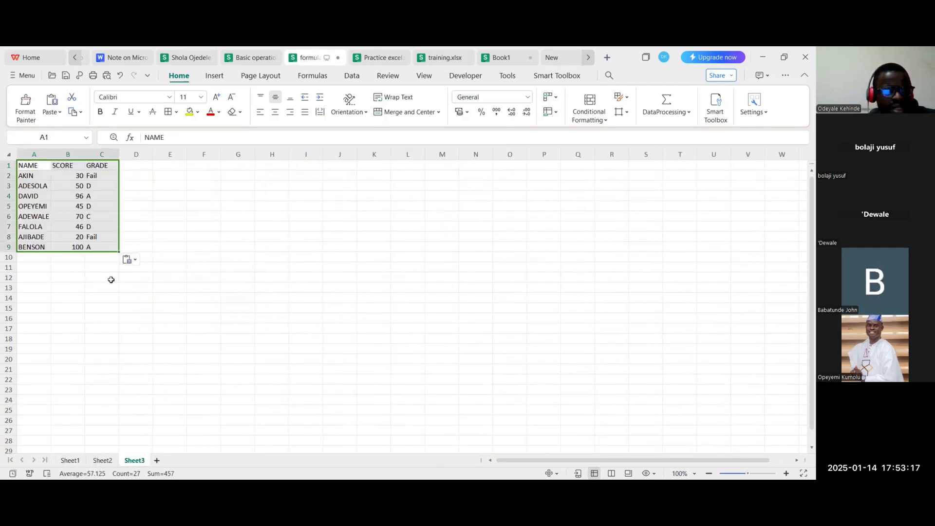
{"action": "left_click", "coordinate": [127, 303]}
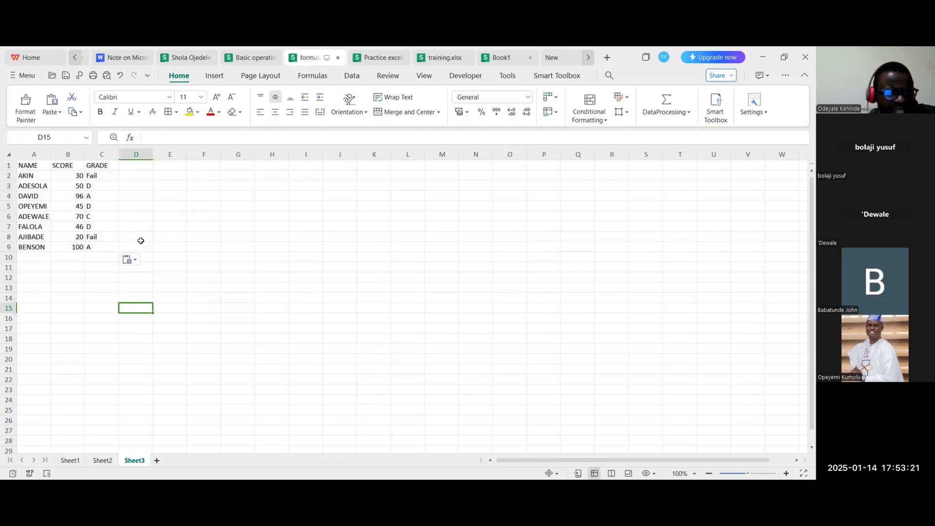
{"action": "left_click", "coordinate": [28, 227]}
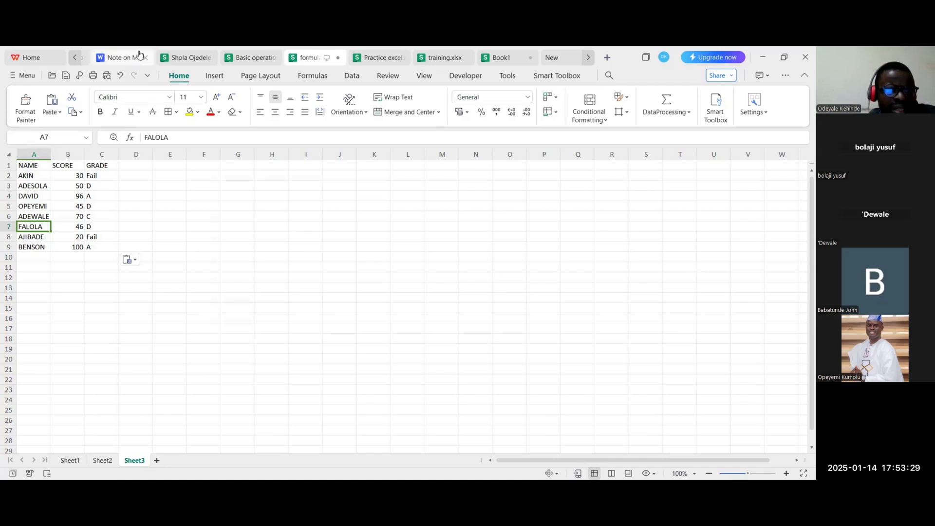
- Check the INDEX/MATCH example in the notes and start an INDEX formula in A12 of Sheet3 with C2:C9 as the array
{"action": "left_click", "coordinate": [117, 58]}
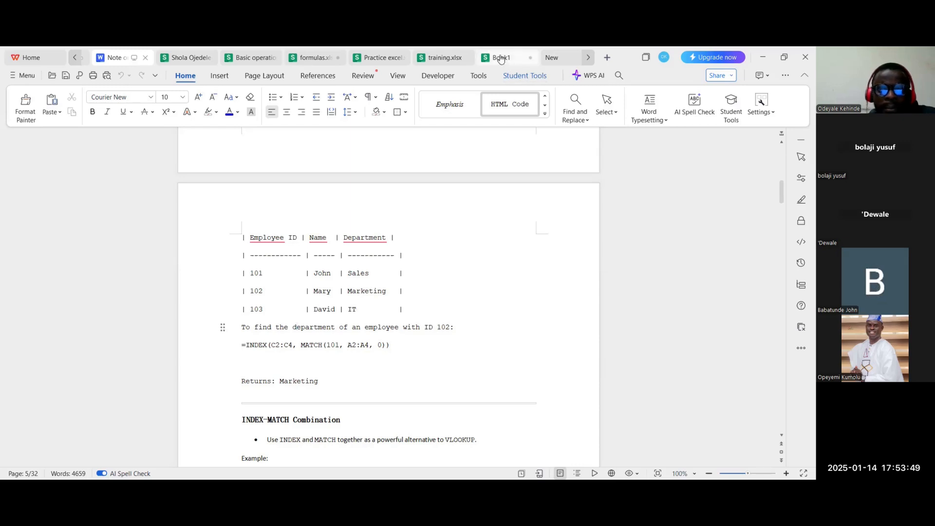
{"action": "left_click", "coordinate": [305, 61]}
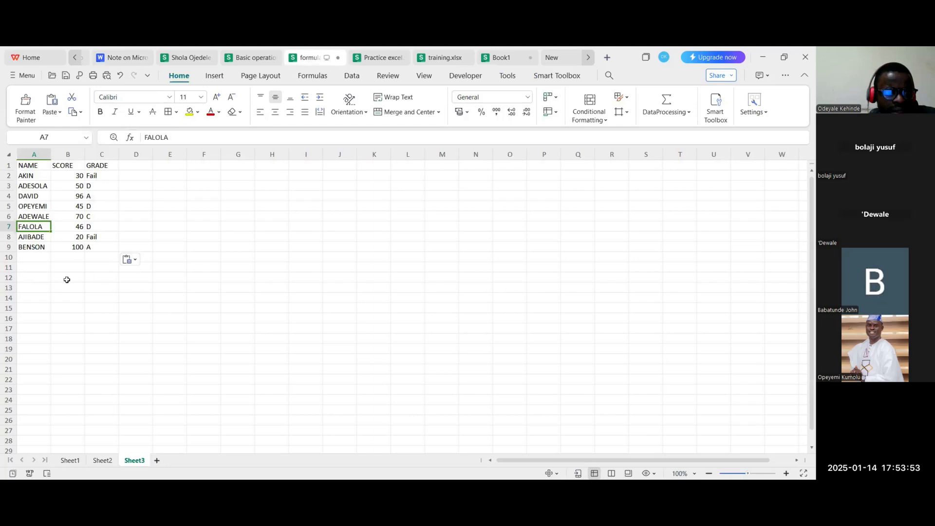
{"action": "left_click", "coordinate": [41, 278]}
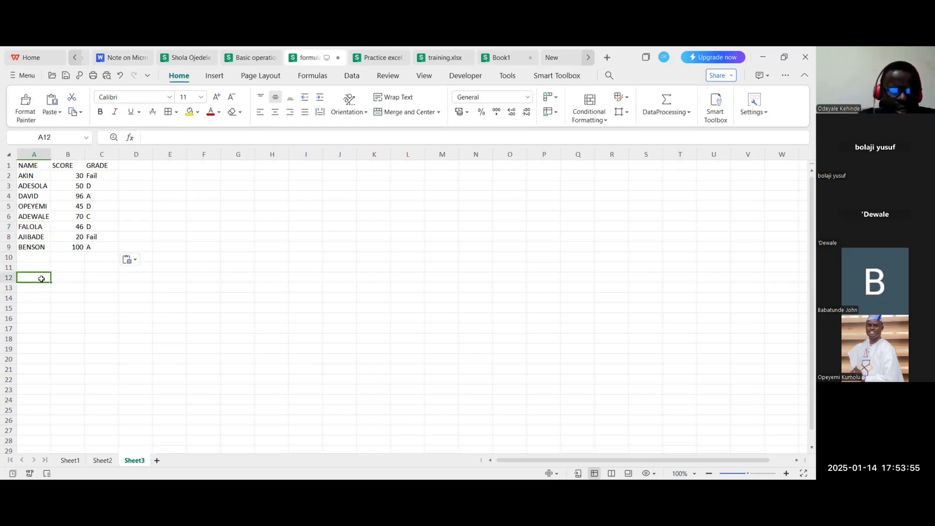
{"action": "type", "text": "="}
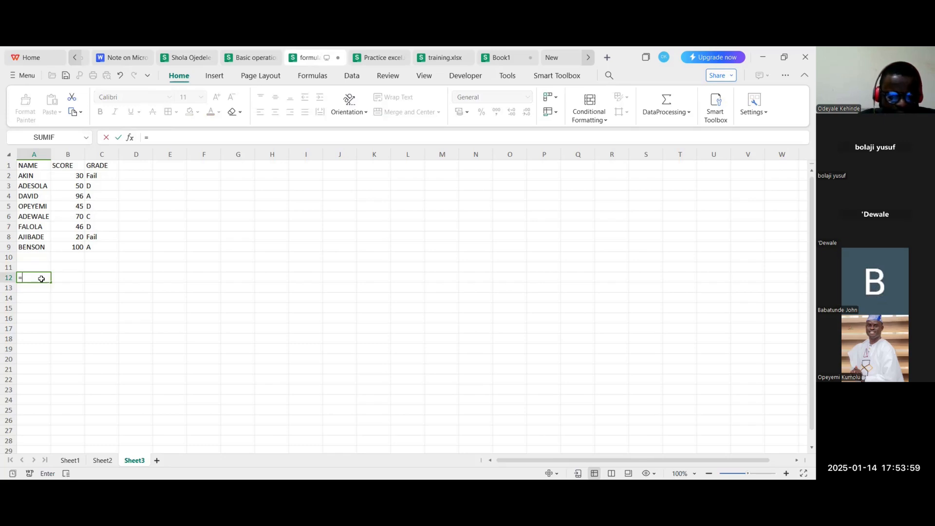
{"action": "type", "text": "INDEX("}
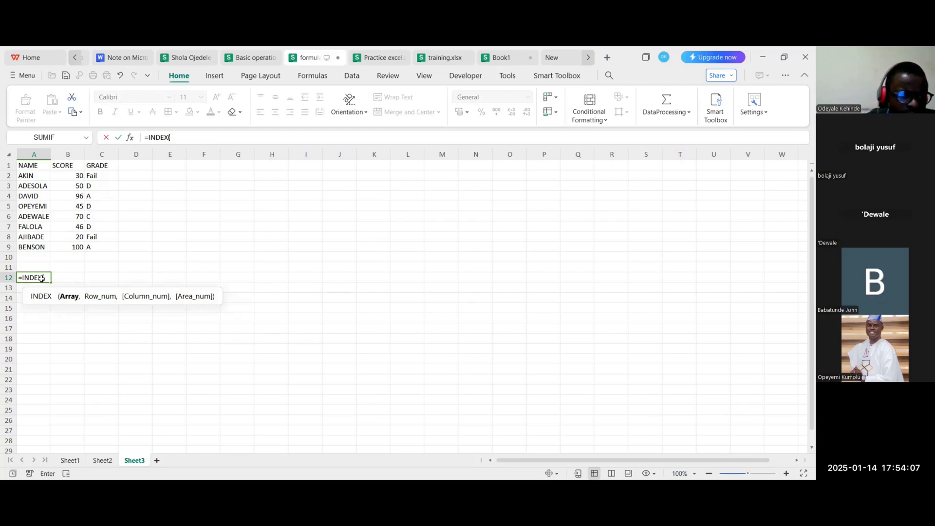
{"action": "left_click", "coordinate": [102, 177]}
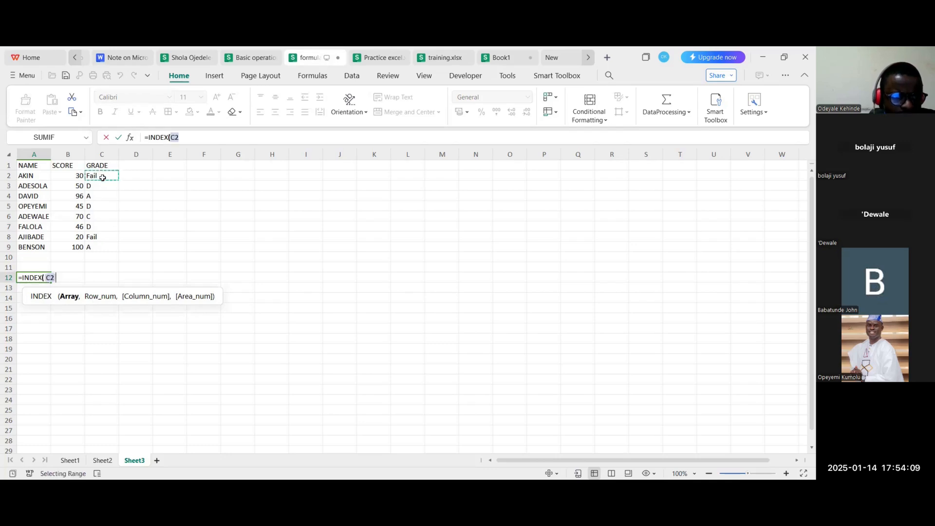
{"action": "left_click", "coordinate": [104, 248], "text": "shift"}
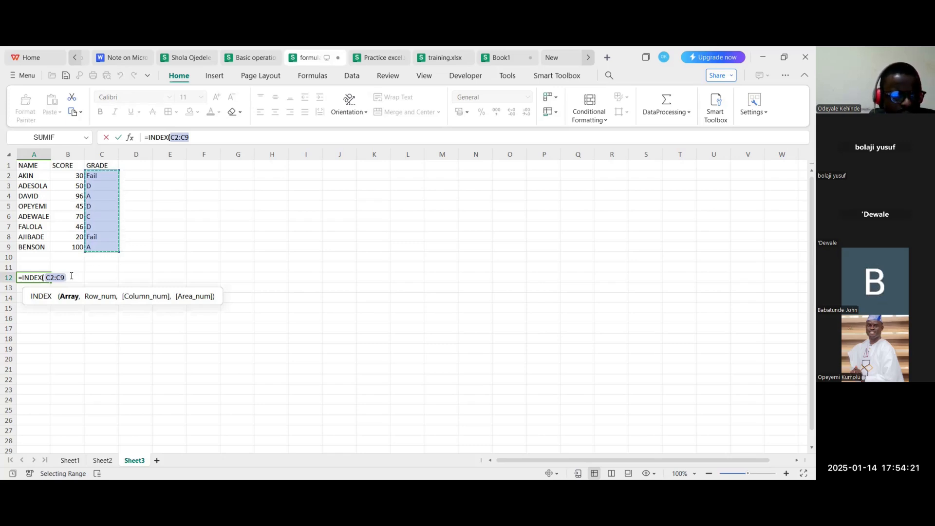
{"action": "type", "text": ","}
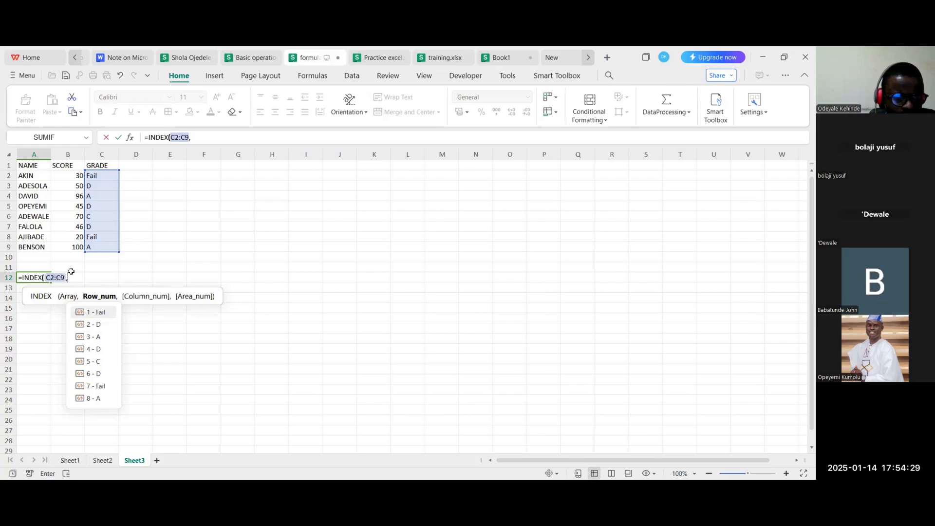
- Check the INDEX/MATCH example in the notes and nest a MATCH function as the row number of the INDEX formula in A12
{"action": "left_click", "coordinate": [127, 55]}
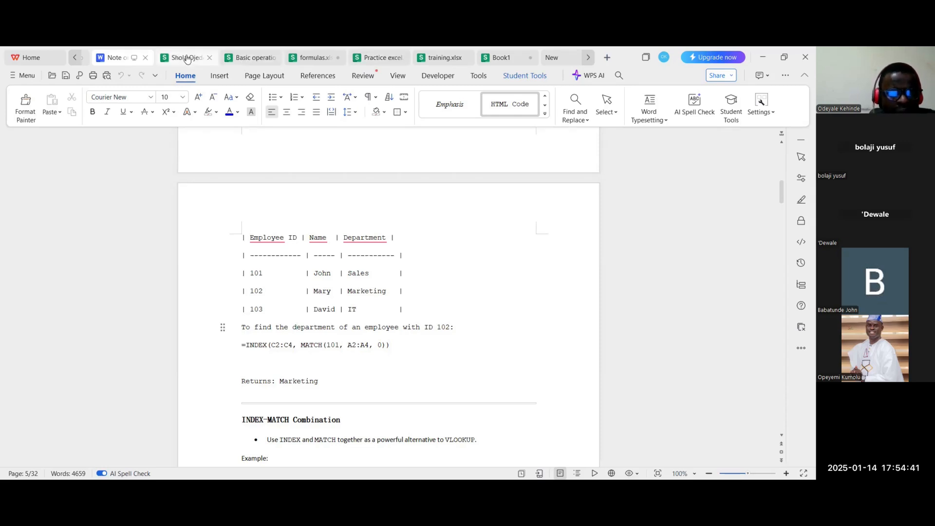
{"action": "left_click", "coordinate": [252, 57]}
{"action": "left_click", "coordinate": [309, 57]}
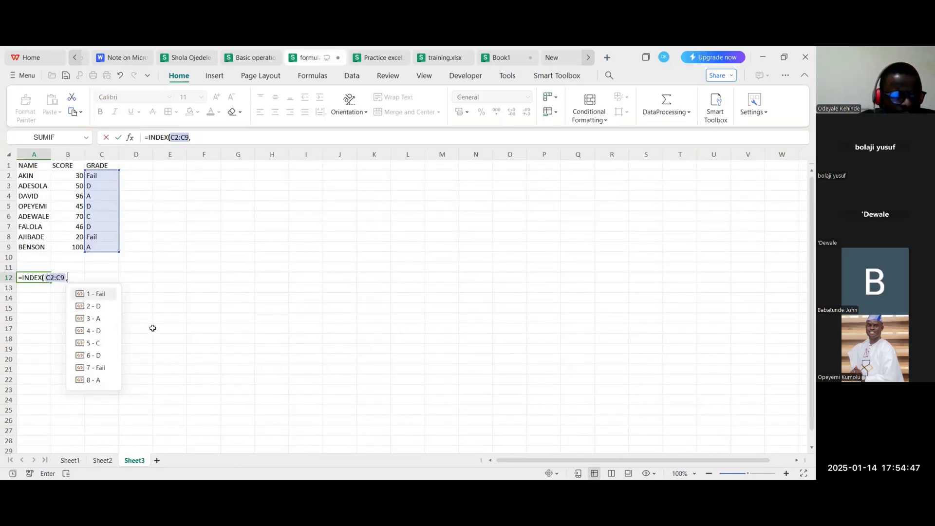
{"action": "type", "text": "3"}
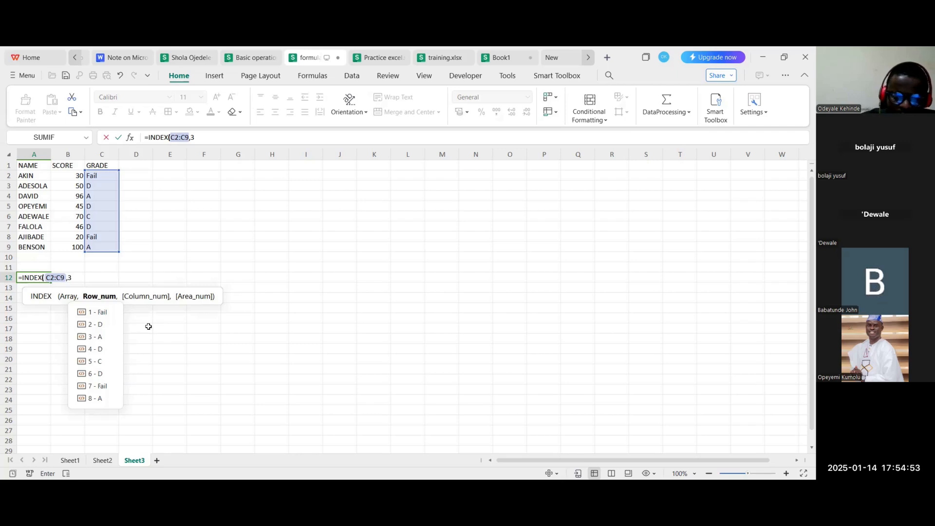
{"action": "key", "text": "BackSpace"}
{"action": "type", "text": "MATC"}
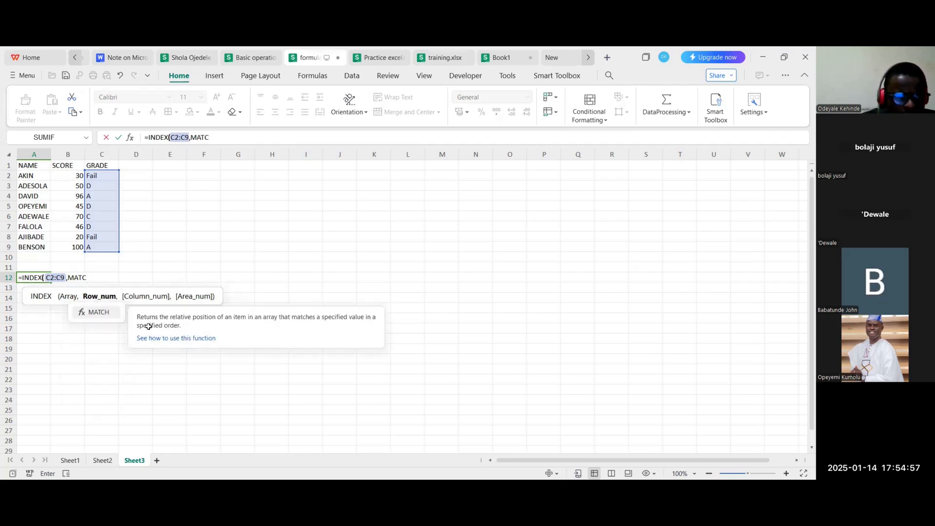
{"action": "key", "text": "Tab"}
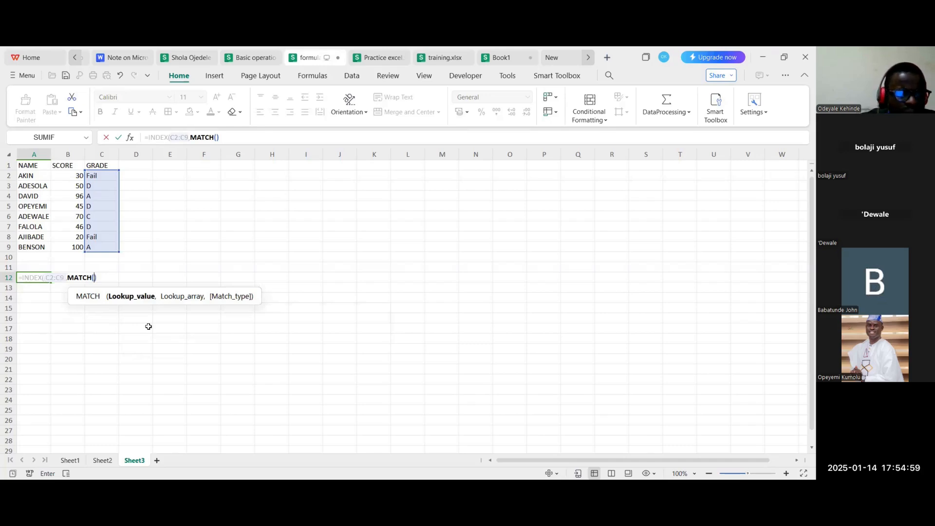
- Fill in MATCH with the quoted student name from A7 as lookup value, A2:A9 as lookup array and 0 as match type
{"action": "type", "text": "(\""}
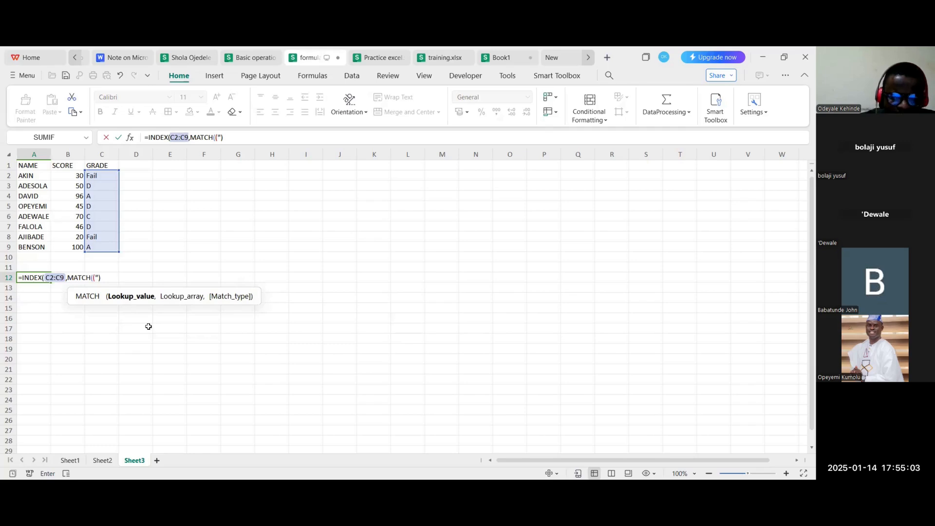
{"action": "type", "text": "FALOLA"}
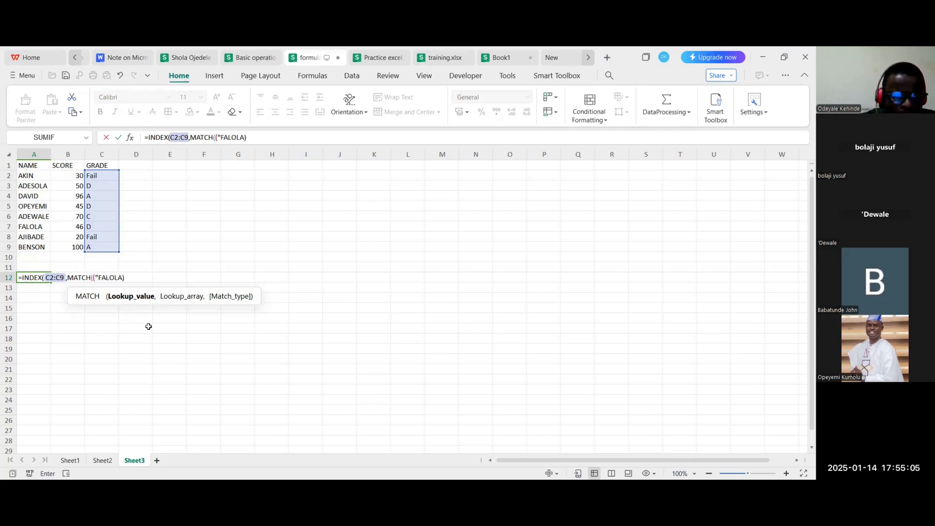
{"action": "type", "text": "\""}
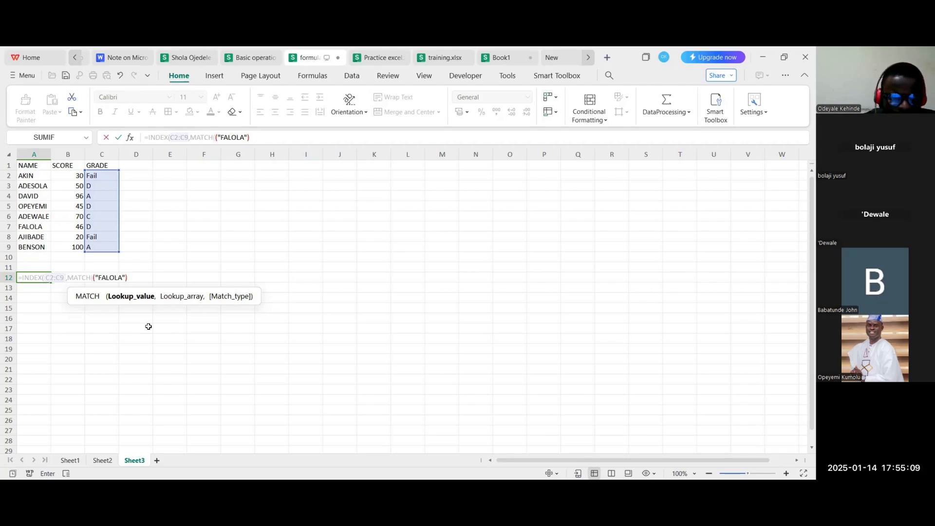
{"action": "type", "text": ","}
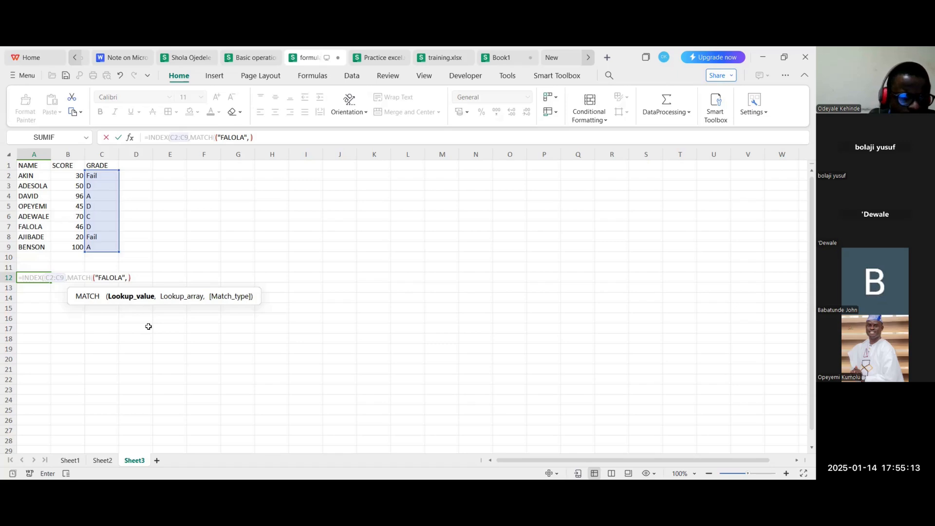
{"action": "left_click", "coordinate": [32, 178]}
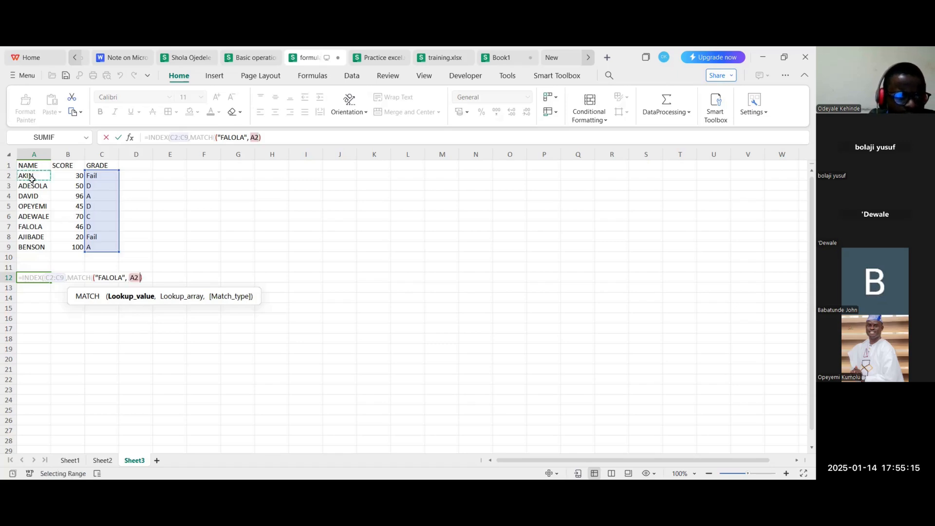
{"action": "left_click", "coordinate": [30, 247], "text": "shift"}
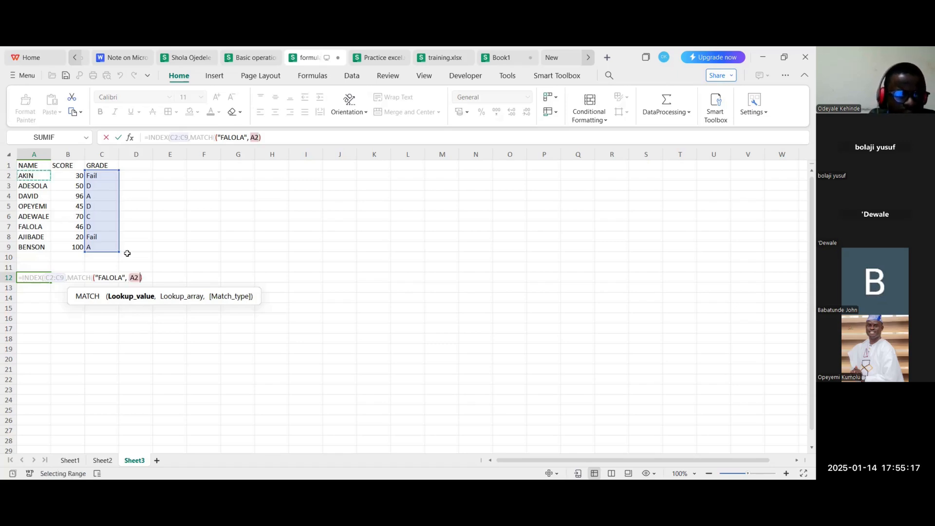
{"action": "type", "text": ",0"}
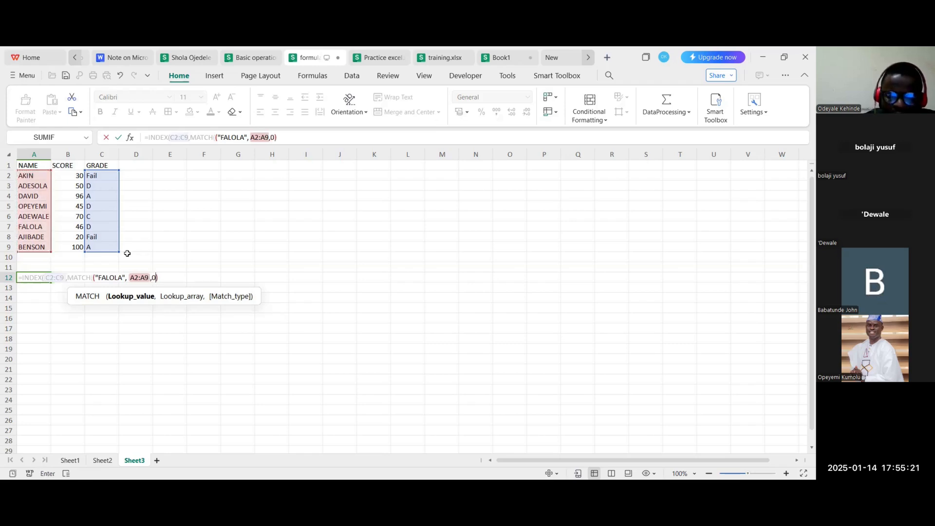
- Try to enter the INDEX/MATCH formula in A12, adding a second closing parenthesis at its end
{"action": "key", "text": "Return"}
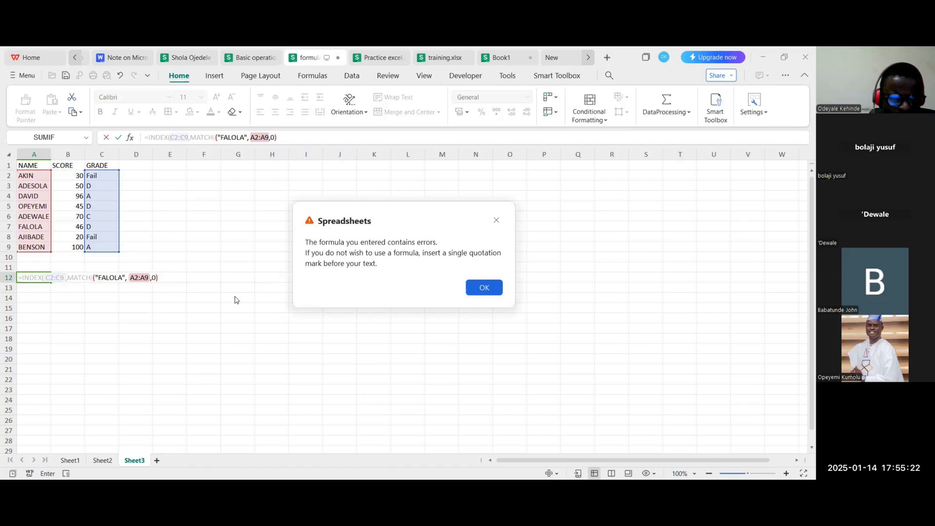
{"action": "left_click", "coordinate": [487, 287]}
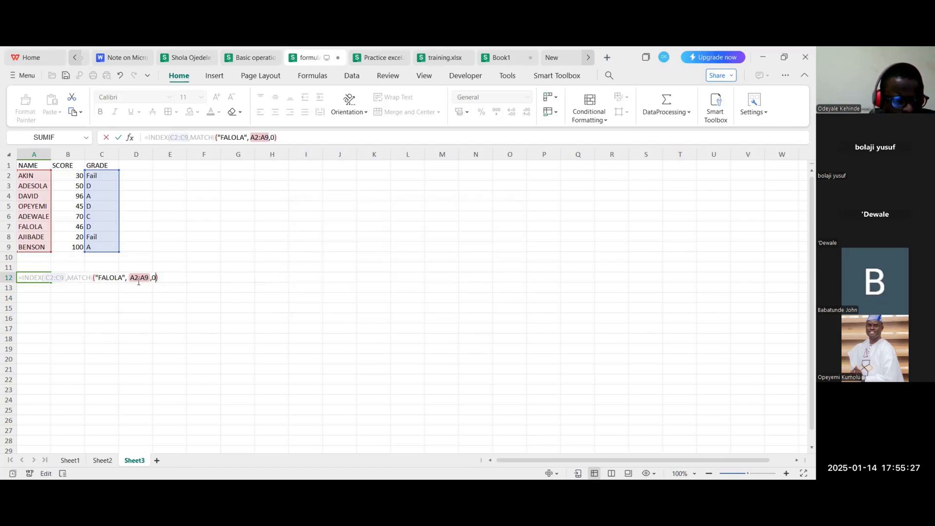
{"action": "left_click", "coordinate": [161, 277]}
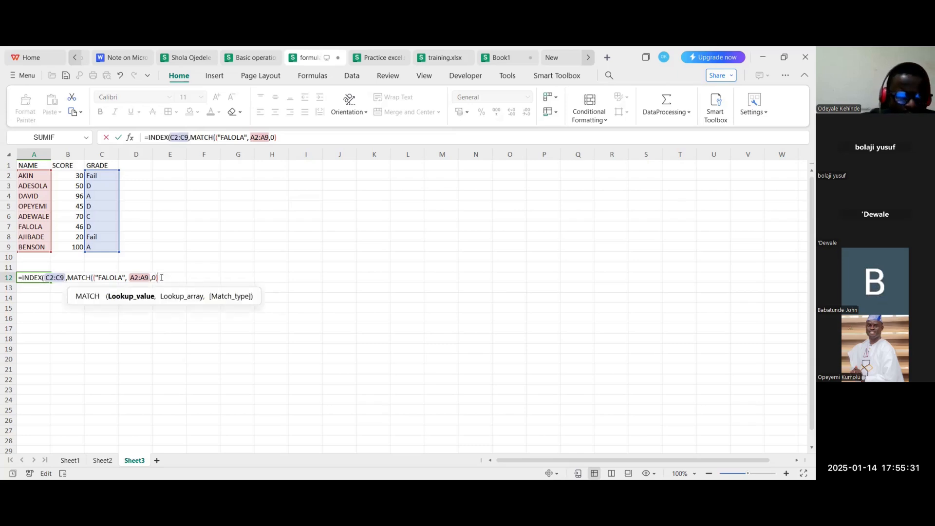
{"action": "type", "text": ")"}
{"action": "key", "text": "Return"}
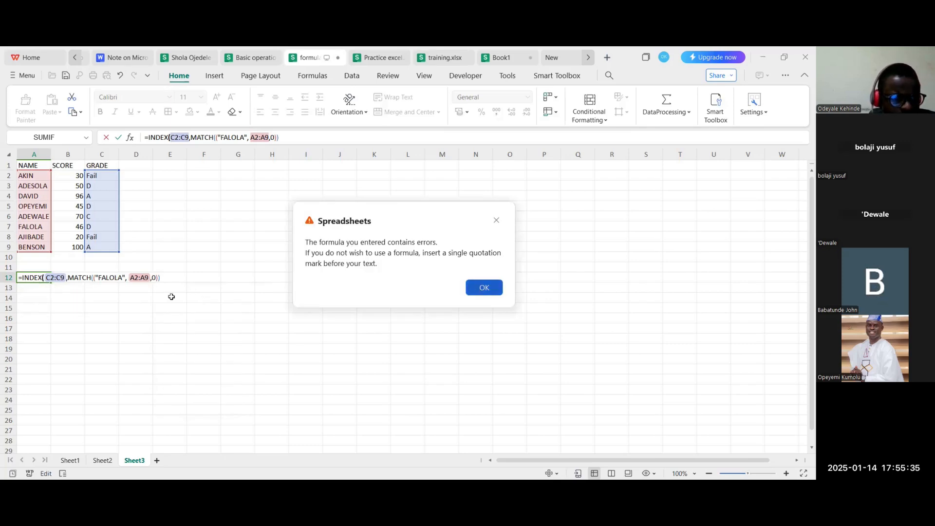
{"action": "left_click", "coordinate": [479, 287]}
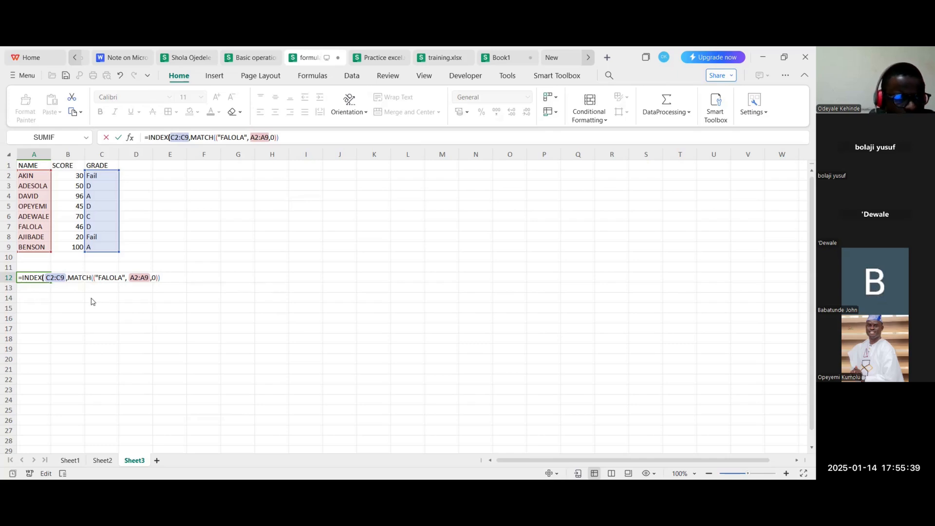
- Remove the extra opening parenthesis before the MATCH lookup name and enter the formula in A12
{"action": "left_click", "coordinate": [95, 277]}
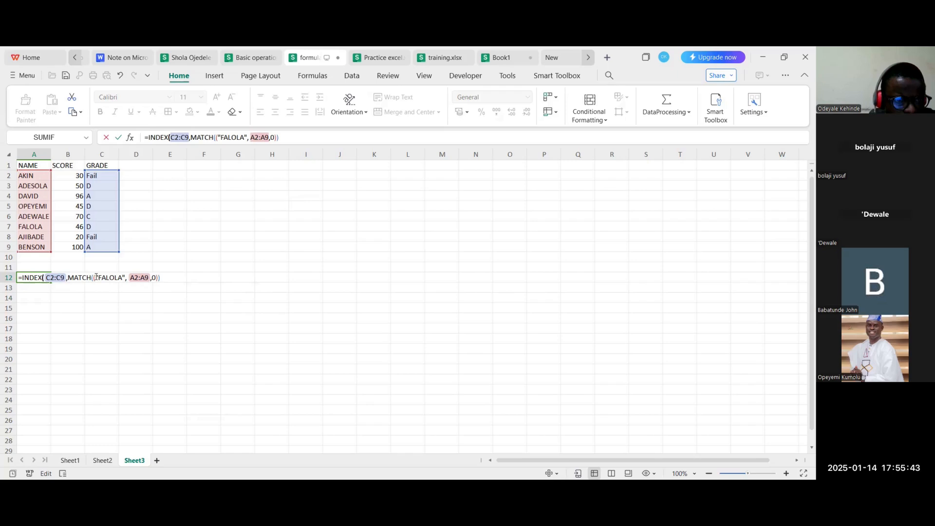
{"action": "left_click", "coordinate": [96, 277]}
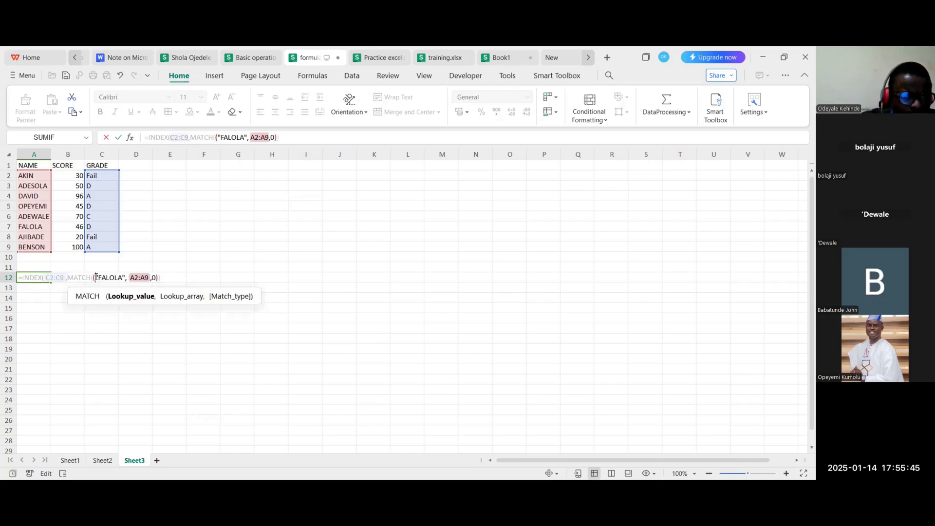
{"action": "key", "text": "BackSpace"}
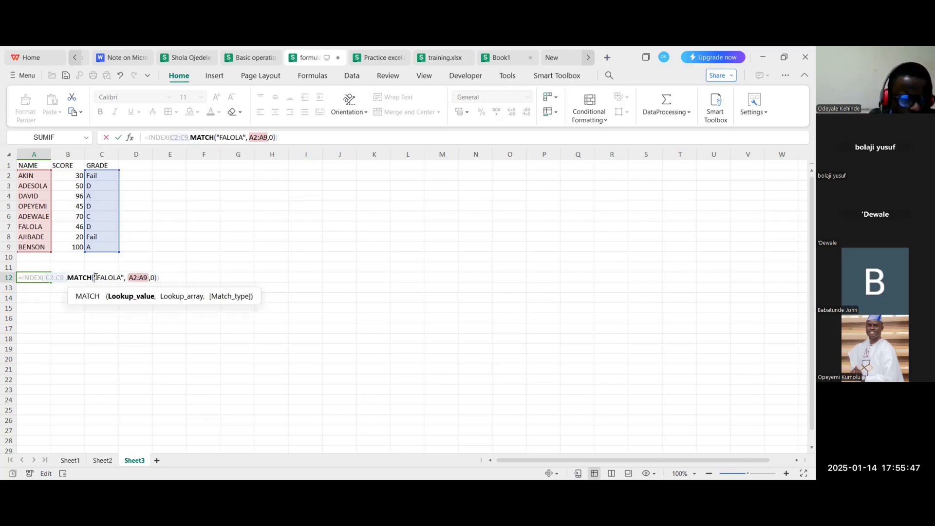
{"action": "left_click", "coordinate": [159, 276]}
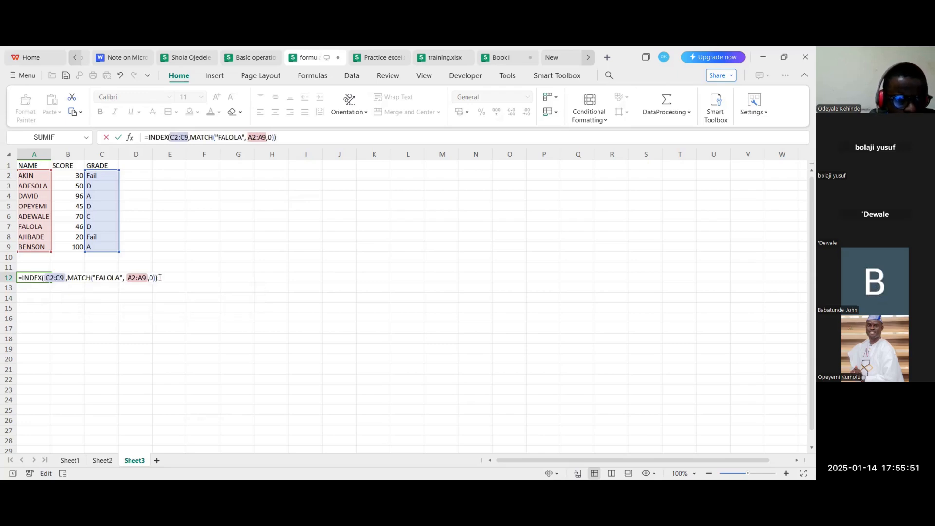
{"action": "key", "text": "Return"}
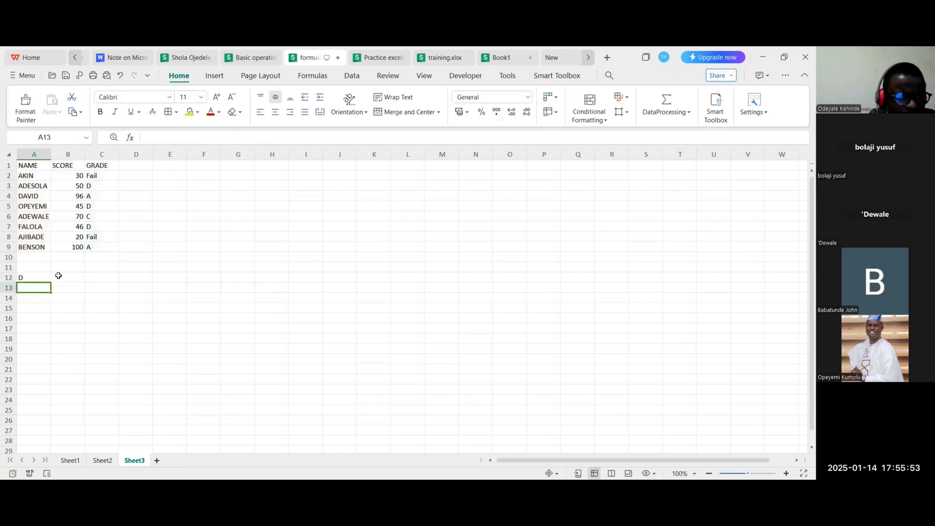
- Review the INDEX array in A12's formula and replace the MATCH lookup name with the student name from A8
{"action": "left_click", "coordinate": [21, 279]}
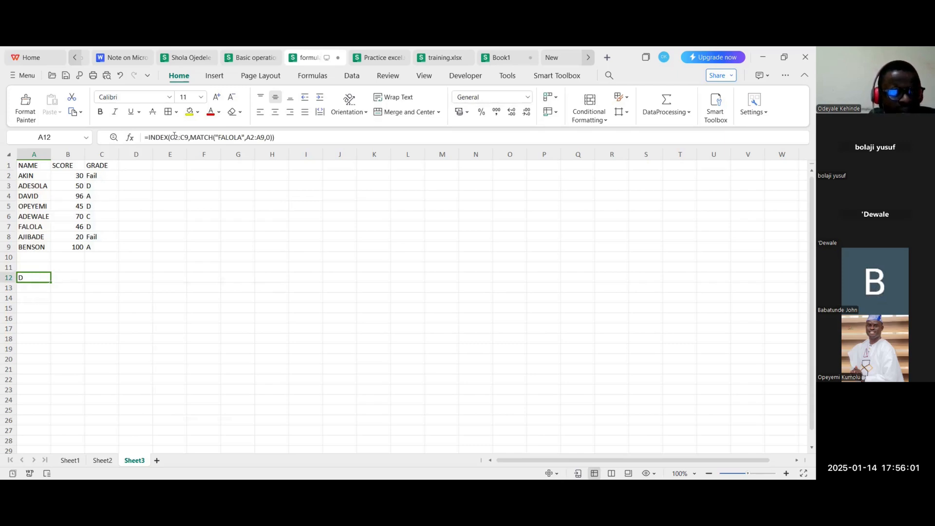
{"action": "left_click_drag", "start_coordinate": [173, 137], "coordinate": [191, 136]}
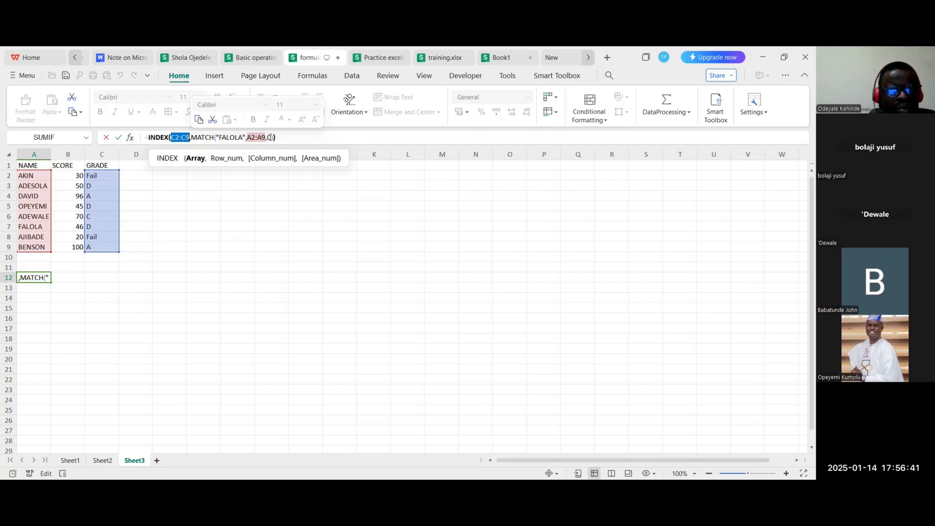
{"action": "type", "text": "0"}
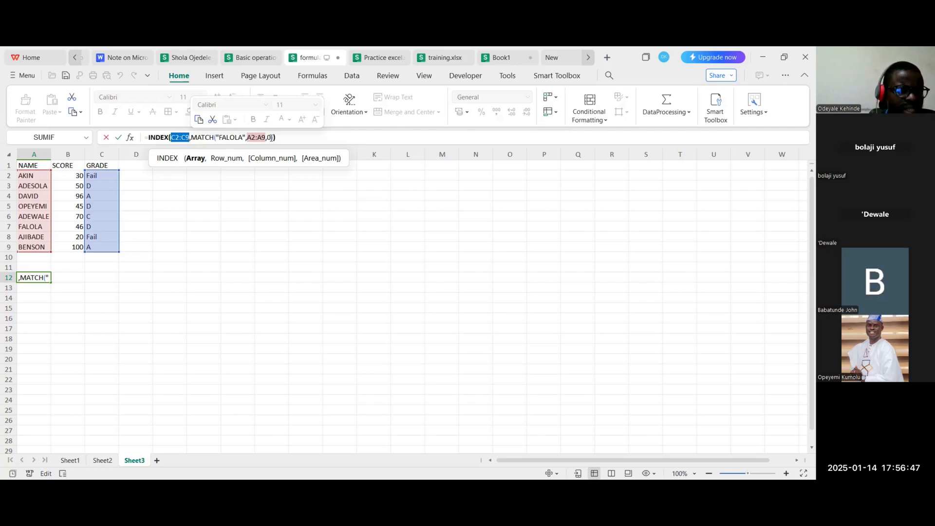
{"action": "double_click", "coordinate": [231, 138]}
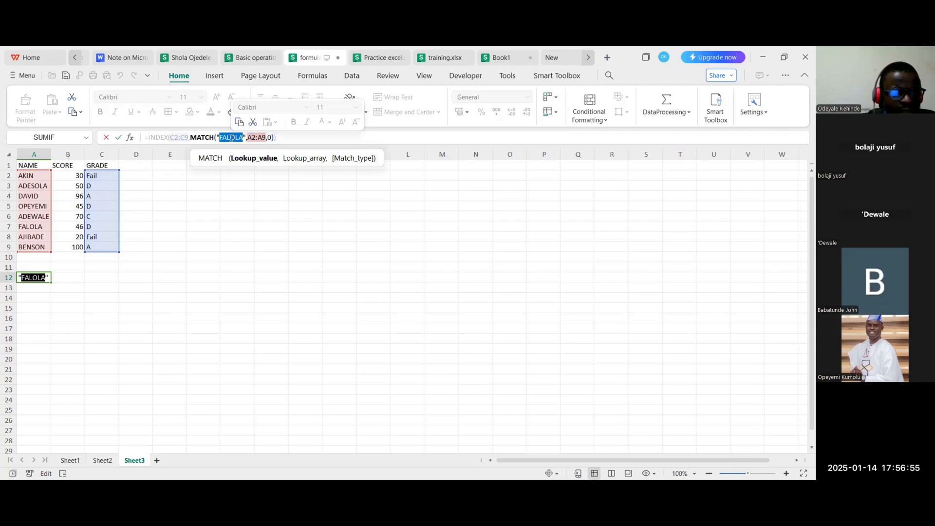
{"action": "type", "text": "A"}
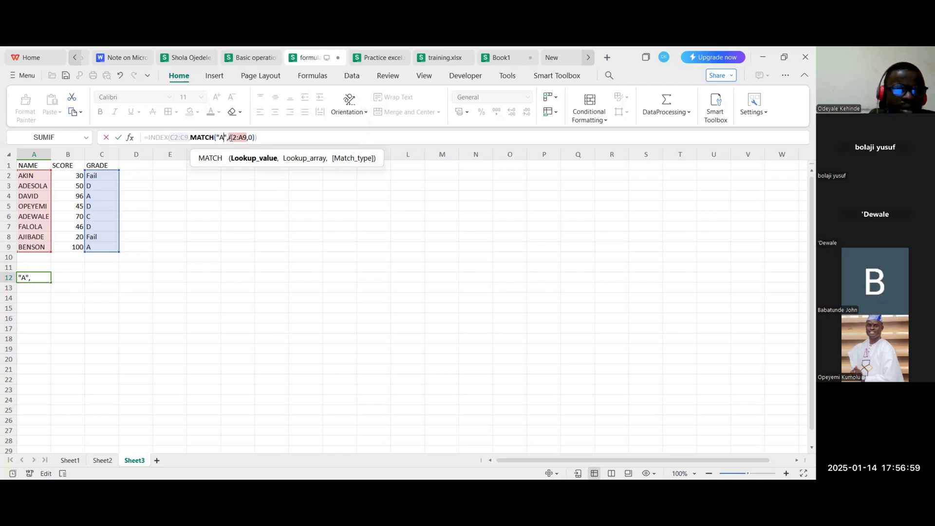
{"action": "type", "text": "JIBADE"}
{"action": "left_click", "coordinate": [119, 137]}
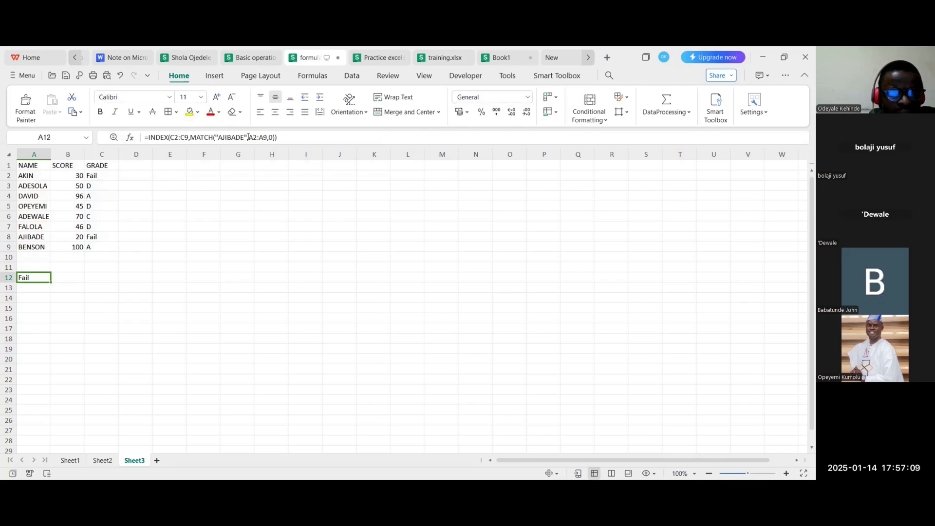
- Change the INDEX array in A12's formula to B2:B9 and compare the result with the student's score in B8
{"action": "double_click", "coordinate": [179, 138]}
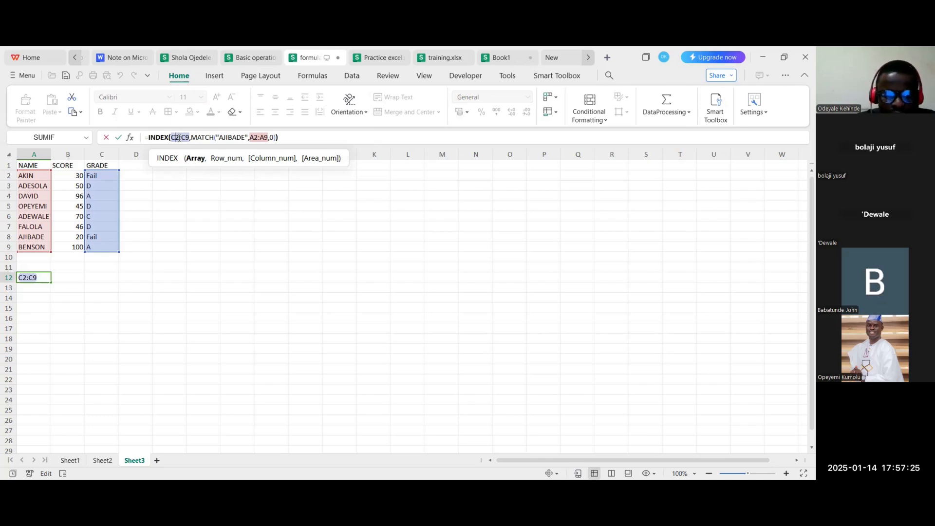
{"action": "key", "text": "BackSpace"}
{"action": "type", "text": "B"}
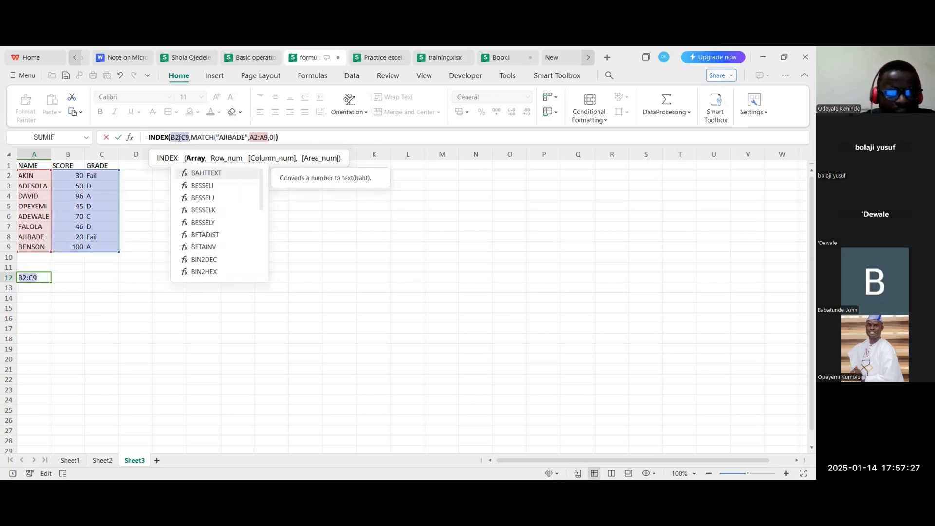
{"action": "left_click", "coordinate": [186, 137]}
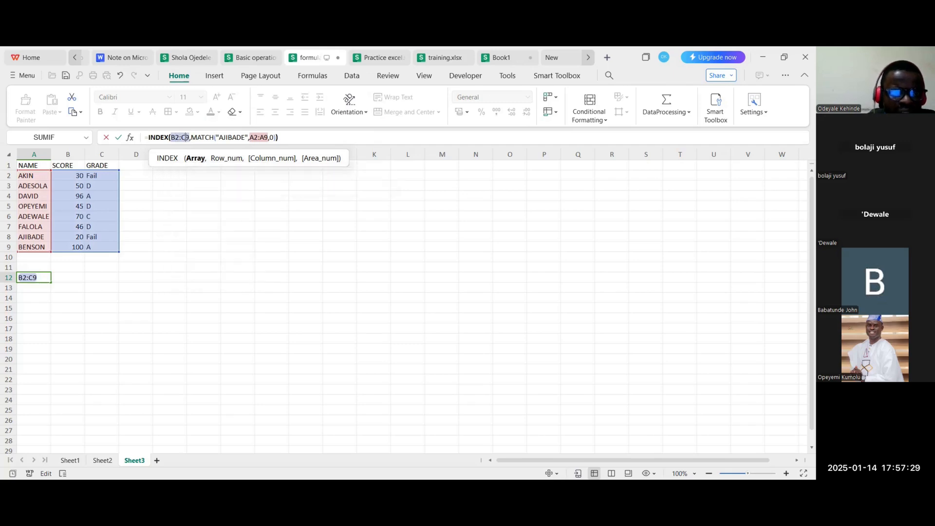
{"action": "key", "text": "BackSpace"}
{"action": "type", "text": "B"}
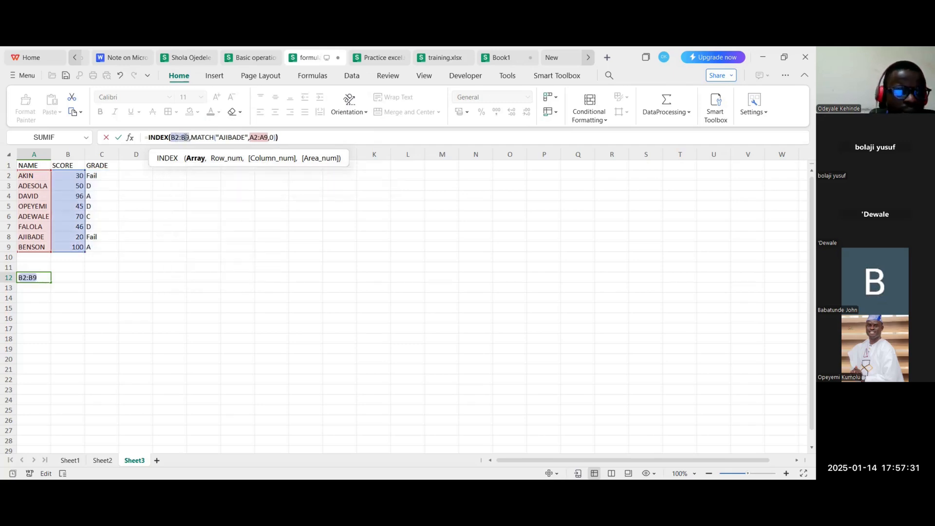
{"action": "left_click", "coordinate": [118, 137]}
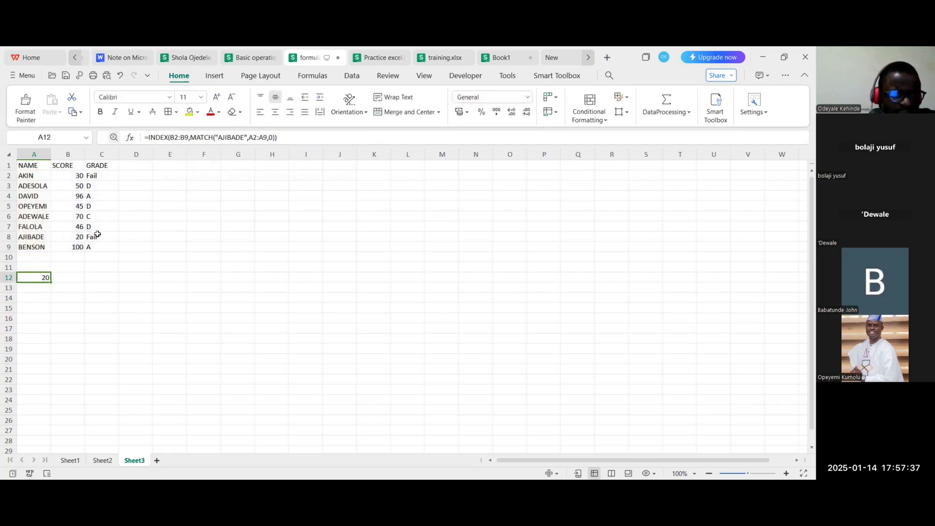
{"action": "left_click", "coordinate": [74, 237]}
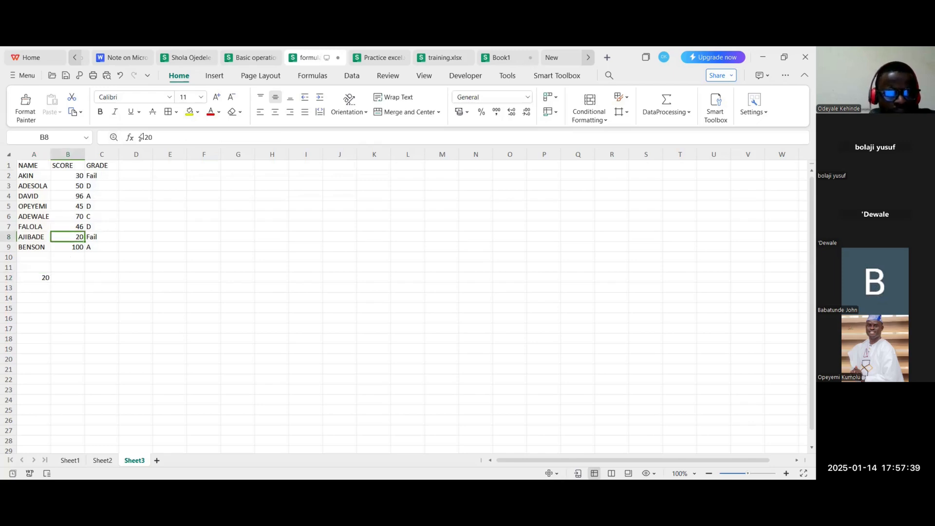
{"action": "left_click", "coordinate": [113, 257]}
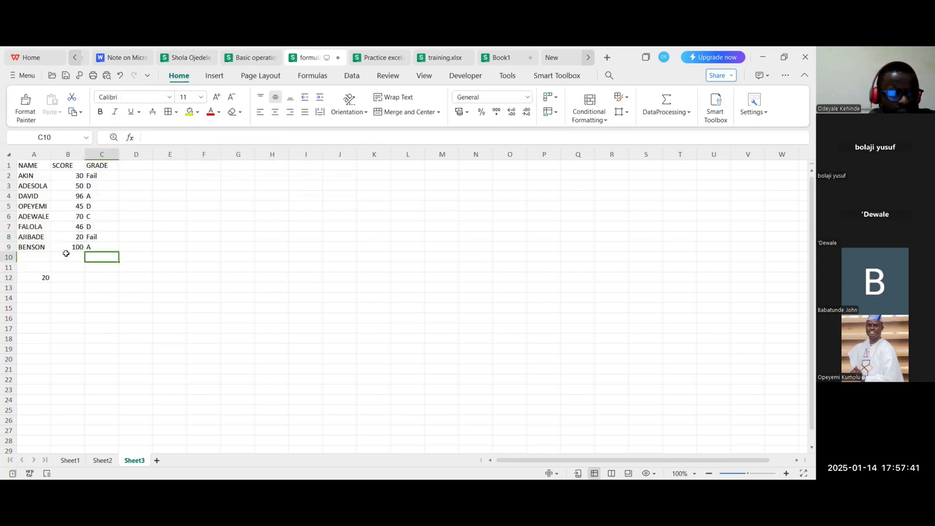
- Review the INDEX function, the MATCH function, its lookup value and its lookup array in A12's formula
{"action": "left_click", "coordinate": [47, 277]}
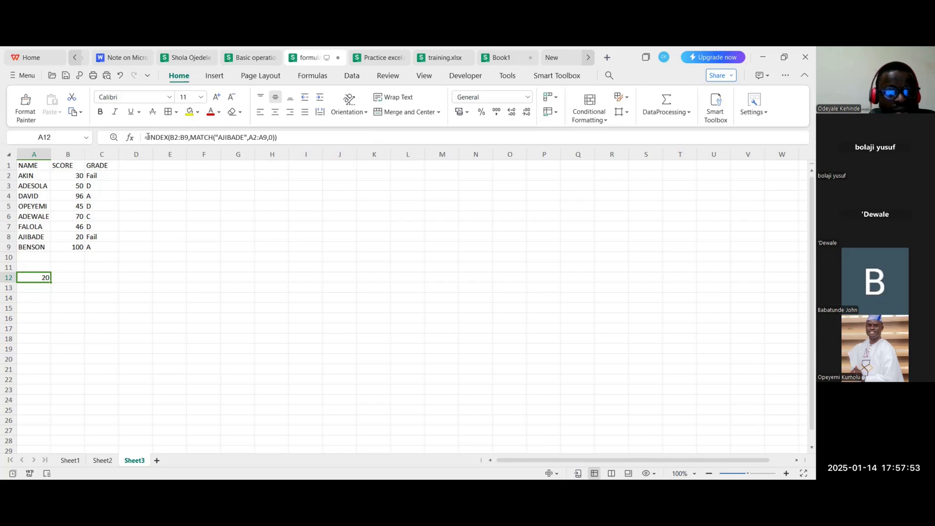
{"action": "left_click_drag", "start_coordinate": [147, 137], "coordinate": [166, 137]}
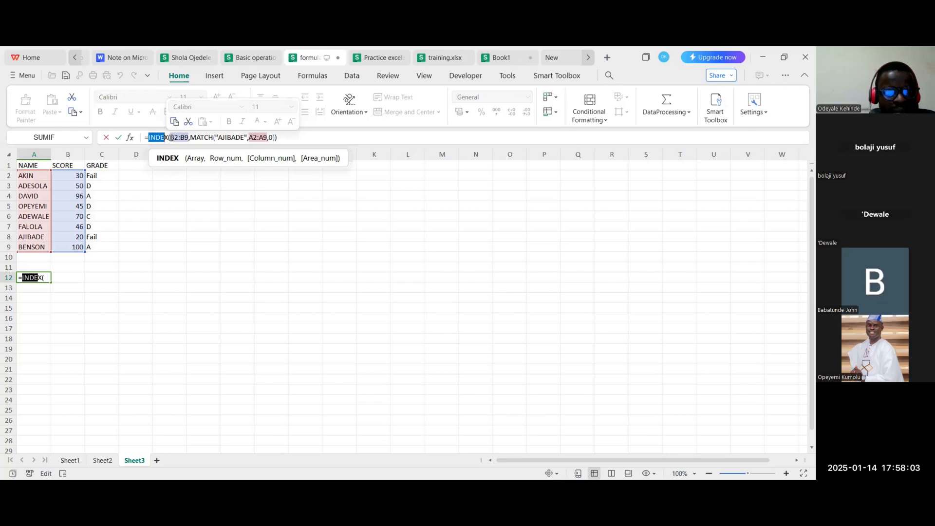
{"action": "left_click_drag", "start_coordinate": [190, 137], "coordinate": [220, 138]}
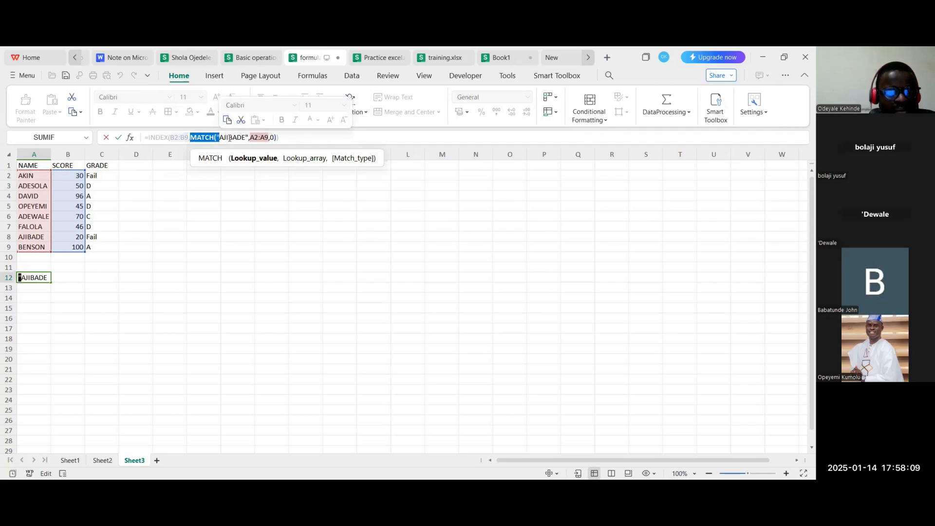
{"action": "left_click", "coordinate": [235, 138]}
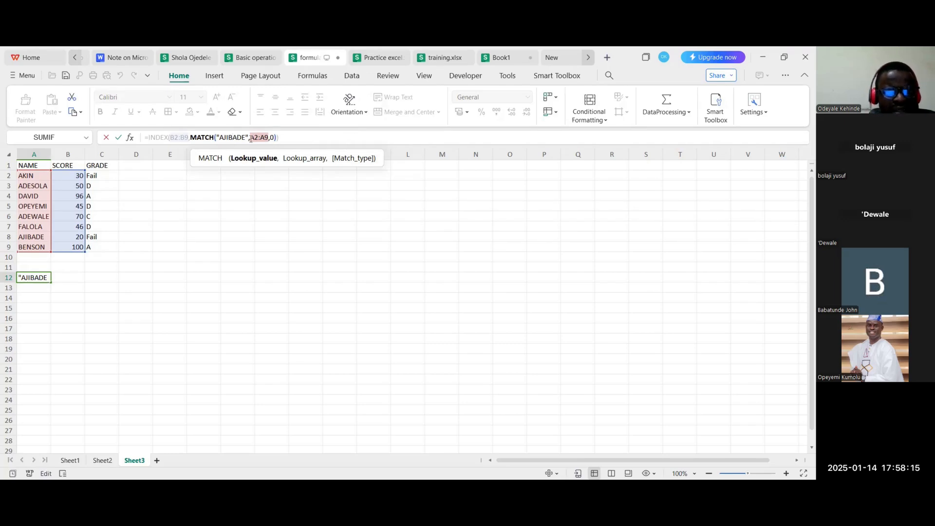
{"action": "type", "text": ","}
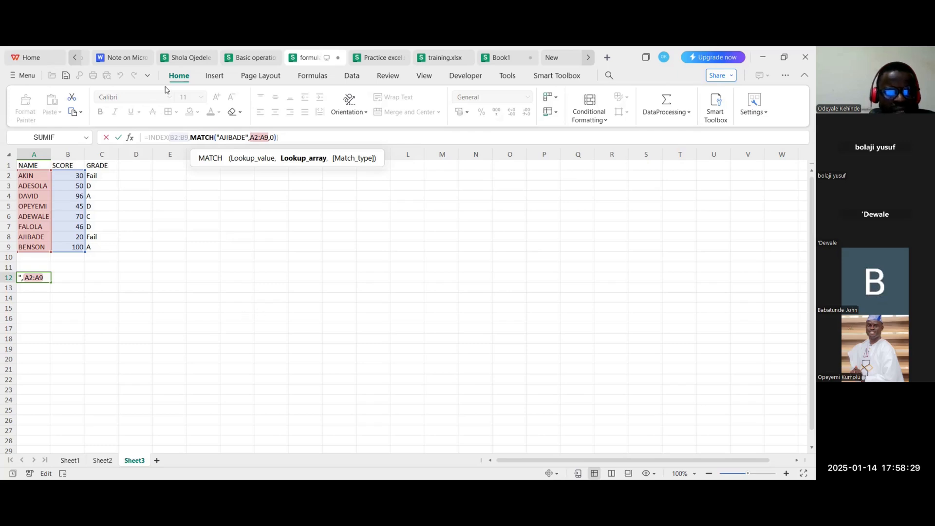
- Copy the Generate Random Dates formula from the Date and Time Functions section of the note document and return to the formulas workbook
{"action": "left_click", "coordinate": [125, 57]}
{"action": "scroll", "coordinate": [322, 293], "scroll_direction": "down", "scroll_amount": 1}
{"action": "scroll", "coordinate": [322, 294], "scroll_direction": "down", "scroll_amount": 8}
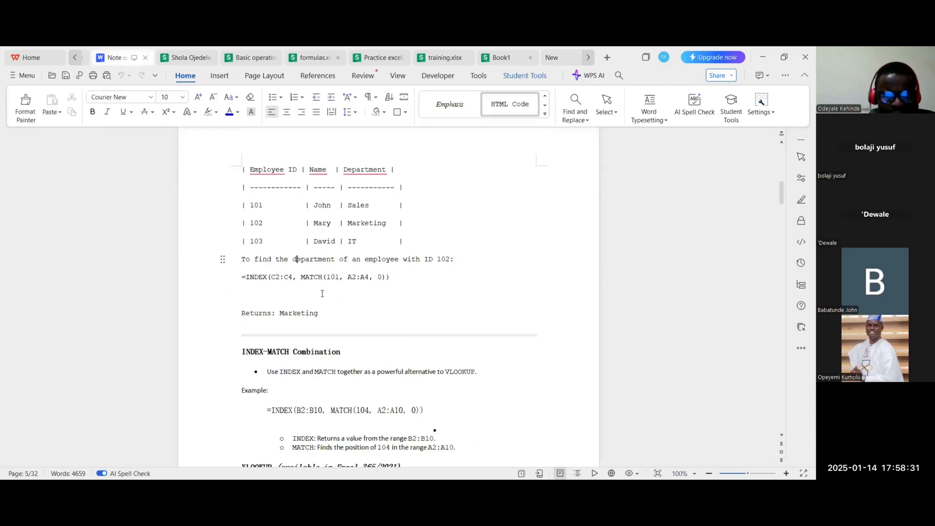
{"action": "scroll", "coordinate": [322, 294], "scroll_direction": "down", "scroll_amount": 4}
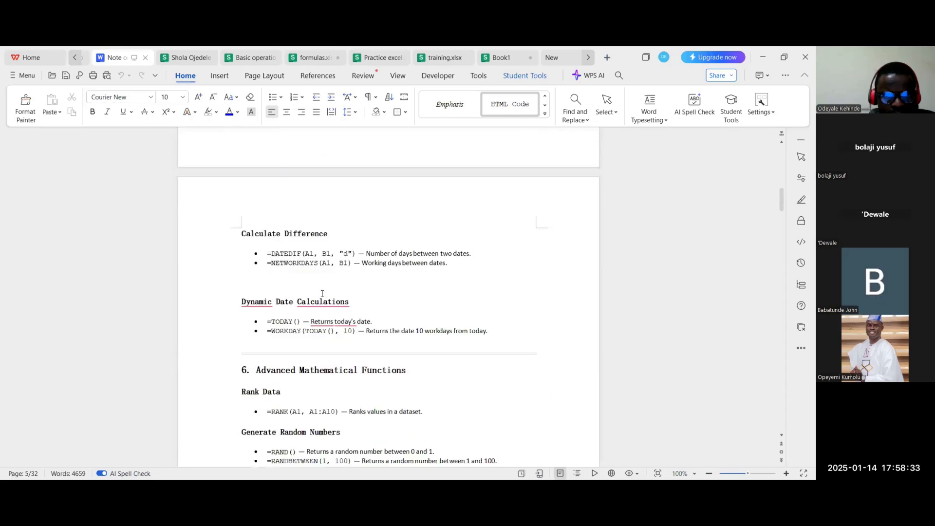
{"action": "scroll", "coordinate": [322, 293], "scroll_direction": "up", "scroll_amount": 1}
{"action": "scroll", "coordinate": [322, 294], "scroll_direction": "up", "scroll_amount": 4}
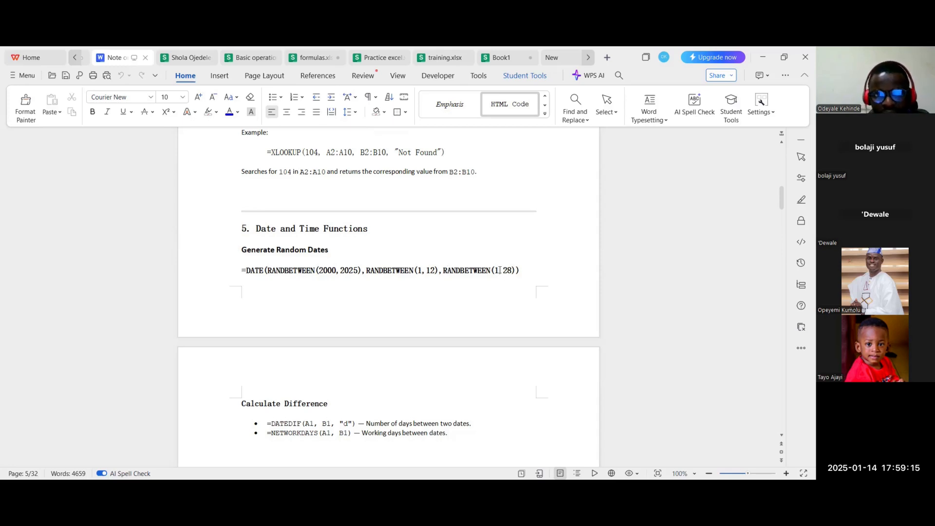
{"action": "left_click_drag", "start_coordinate": [241, 271], "coordinate": [522, 269]}
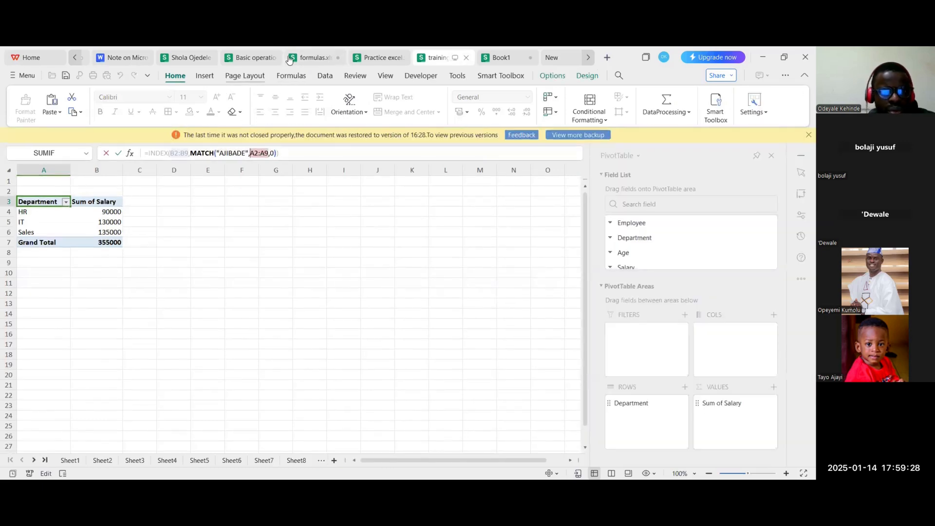
{"action": "left_click", "coordinate": [289, 58]}
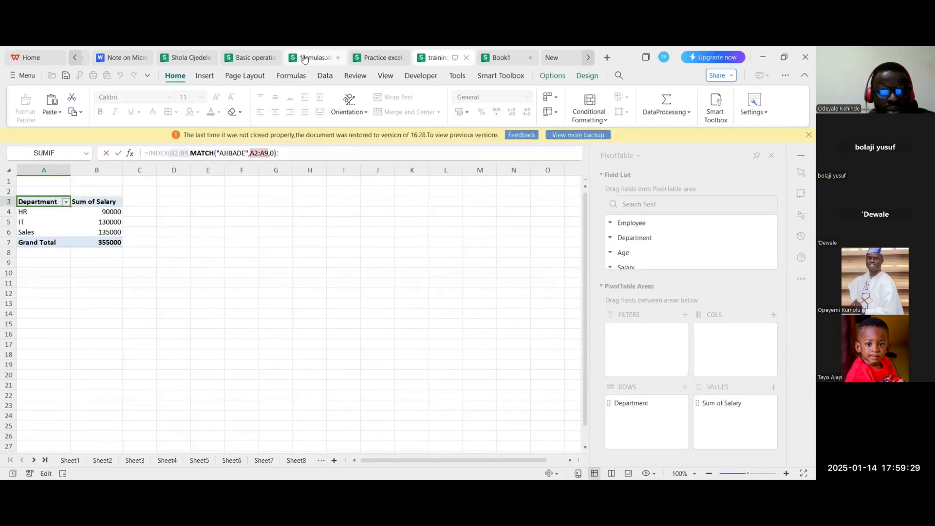
{"action": "left_click", "coordinate": [44, 318]}
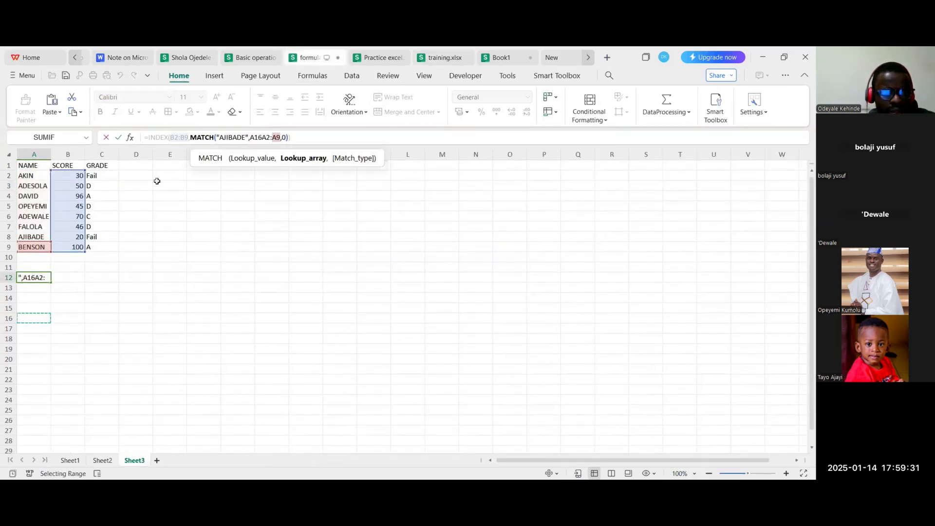
{"action": "left_click", "coordinate": [82, 320]}
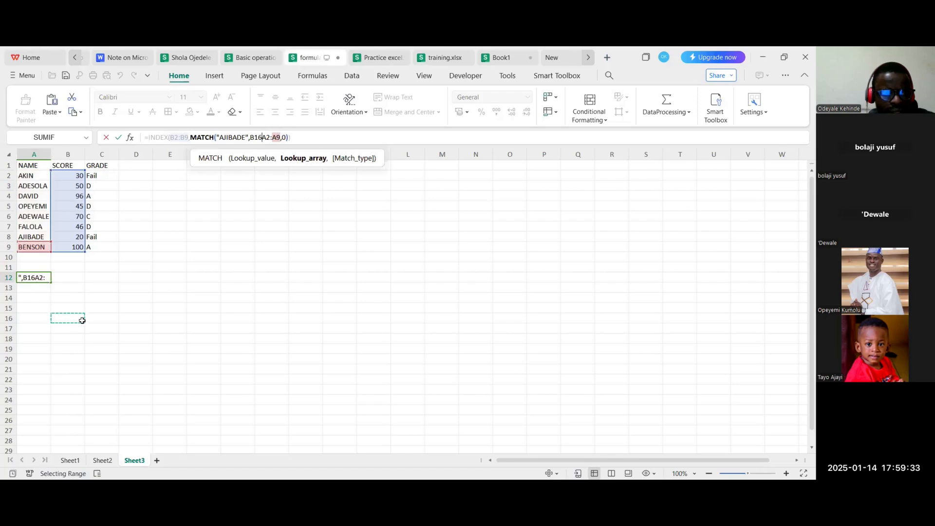
{"action": "left_click", "coordinate": [48, 319]}
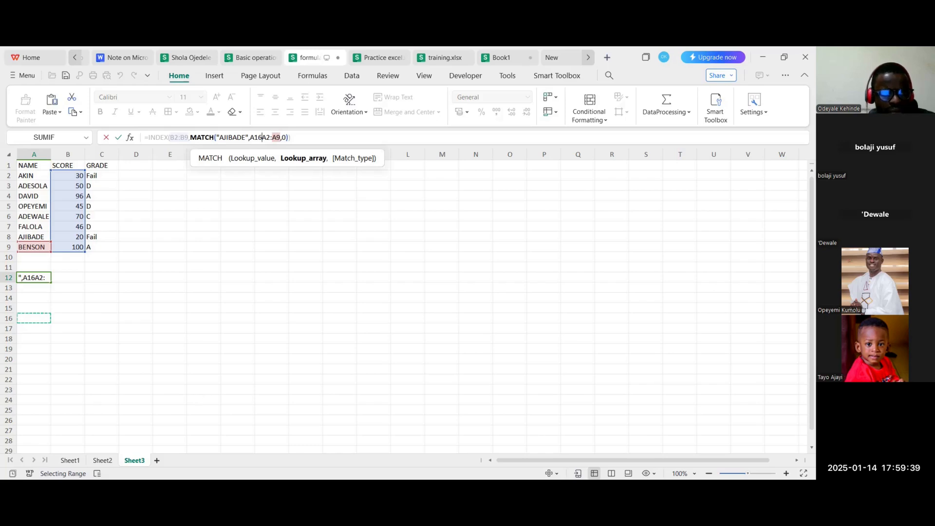
{"action": "type", "text": "=DATE(RANDBETWEEN(2000,2025),RANDBETWEEN(1,12),RANDBETWEEN(1,28))"}
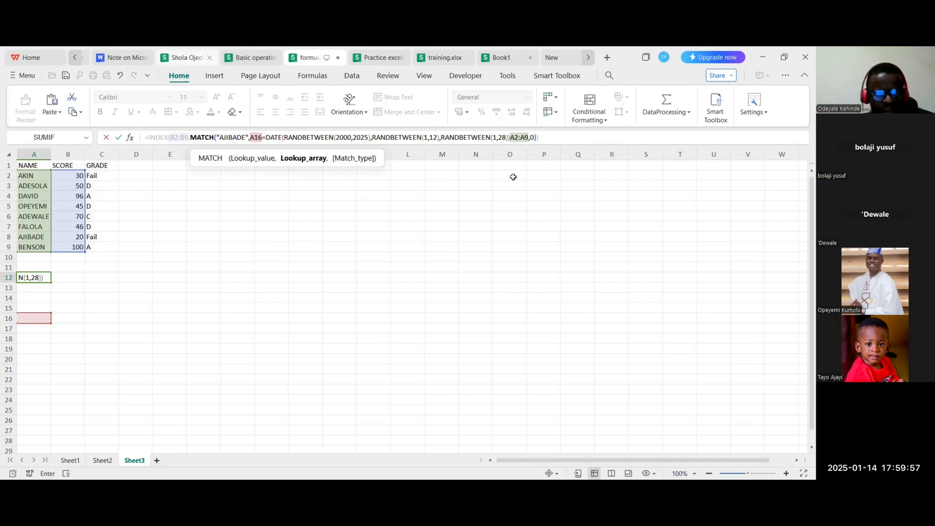
{"action": "key", "text": "ctrl+z"}
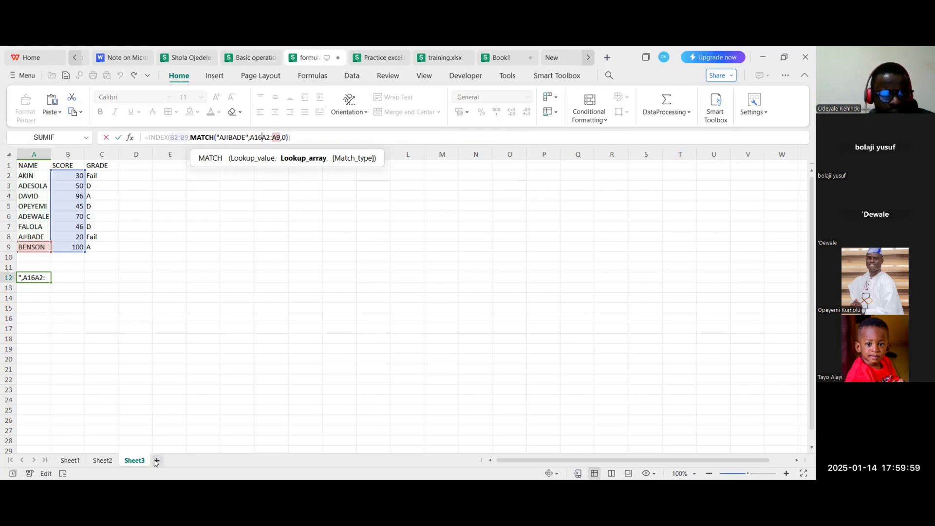
- On a new sheet with a widened column A, enter =DATE(RANDBETWEEN(2000,2025),RANDBETWEEN(1,12),RANDBETWEEN(1,28)) in A1 and fill it down to A23
{"action": "left_click", "coordinate": [157, 460]}
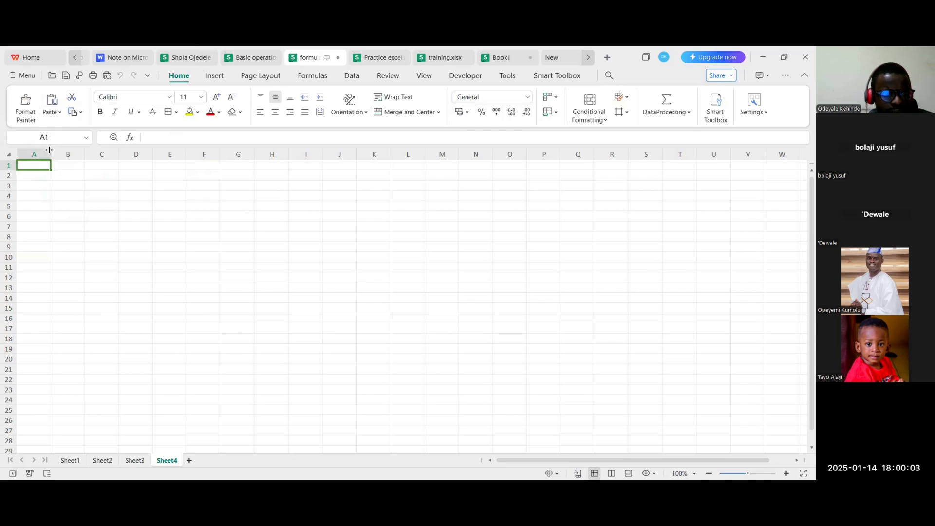
{"action": "left_click_drag", "start_coordinate": [51, 152], "coordinate": [105, 152]}
{"action": "type", "text": "=DATE(RANDBETWEEN(2000,2025),RANDBETWEEN(1,12),RANDBETWEEN(1,28))"}
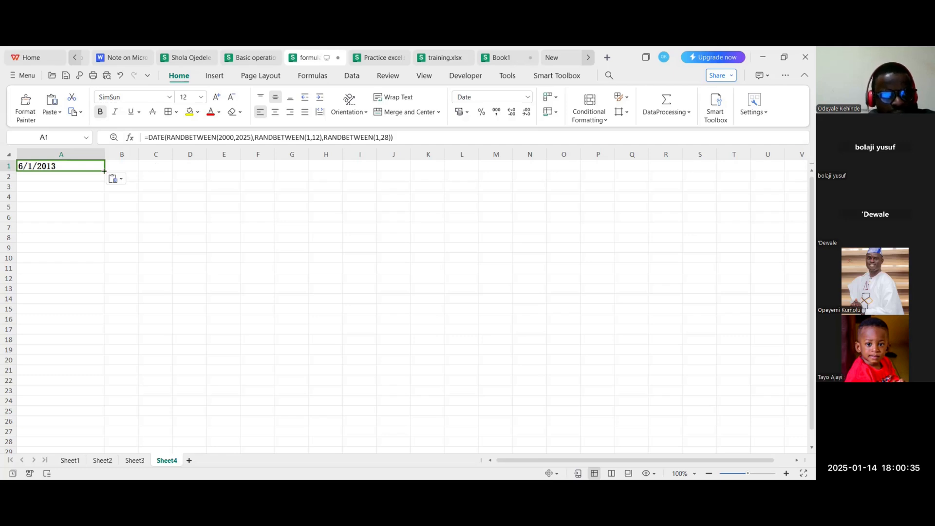
{"action": "left_click_drag", "start_coordinate": [105, 171], "coordinate": [95, 401]}
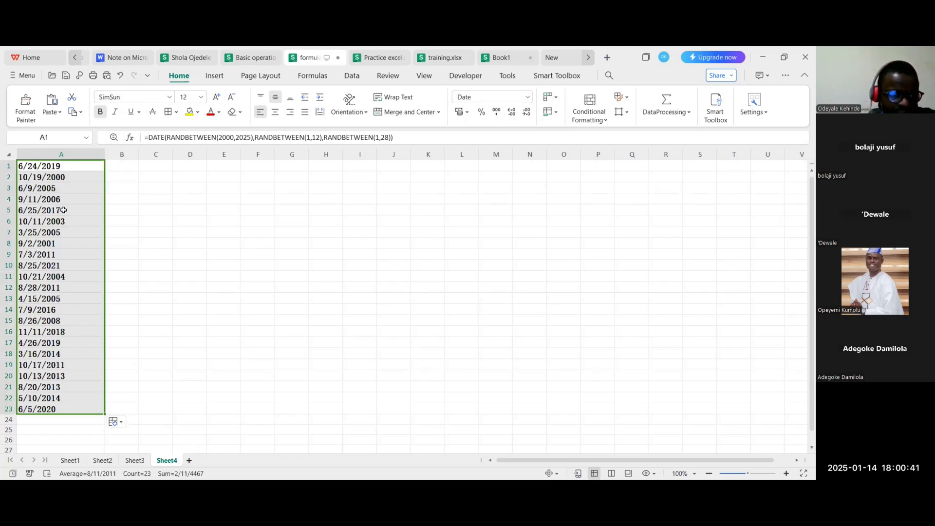
{"action": "left_click", "coordinate": [59, 187]}
{"action": "left_click", "coordinate": [54, 178]}
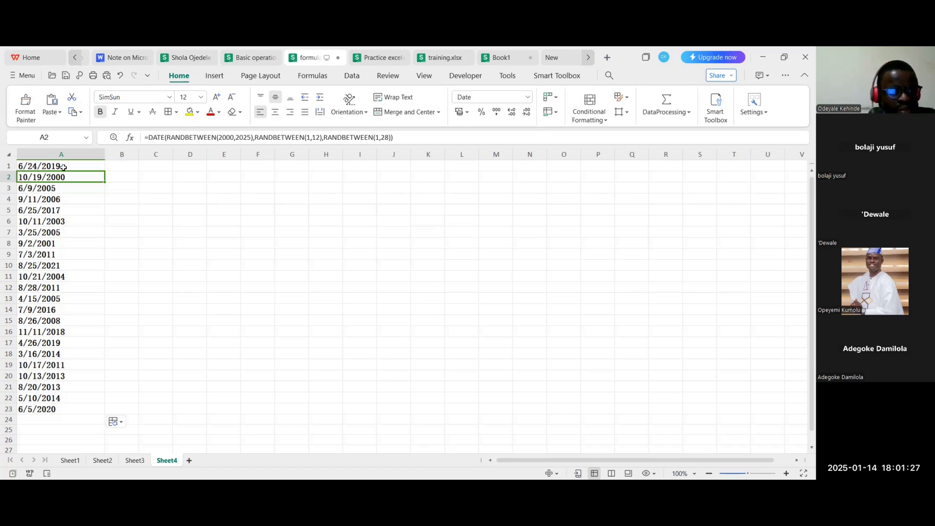
{"action": "left_click", "coordinate": [120, 165]}
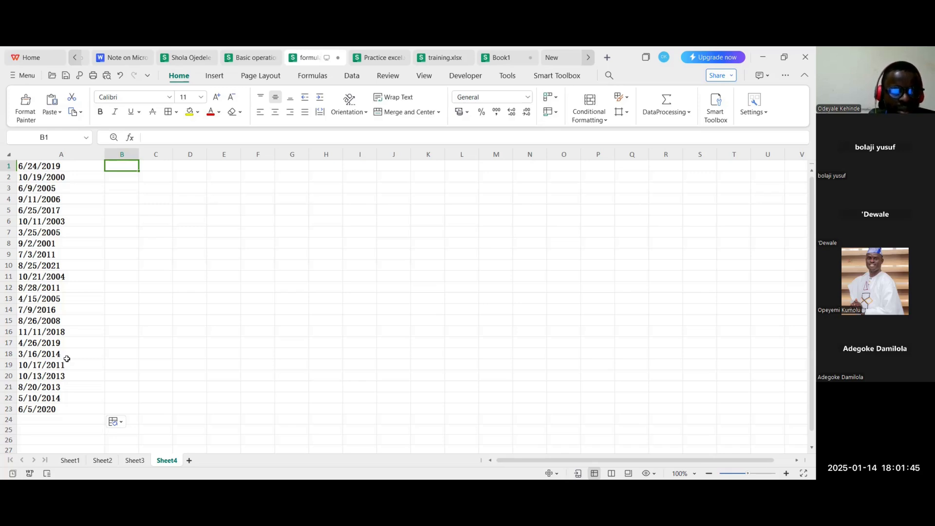
- Set the upper limit of the day RANDBETWEEN in A1's date formula to 30
{"action": "left_click", "coordinate": [43, 167]}
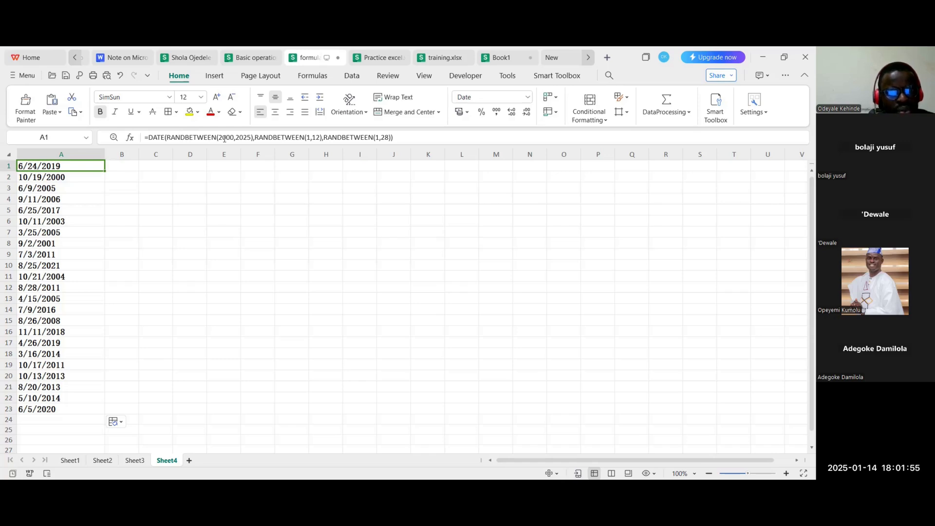
{"action": "double_click", "coordinate": [243, 138]}
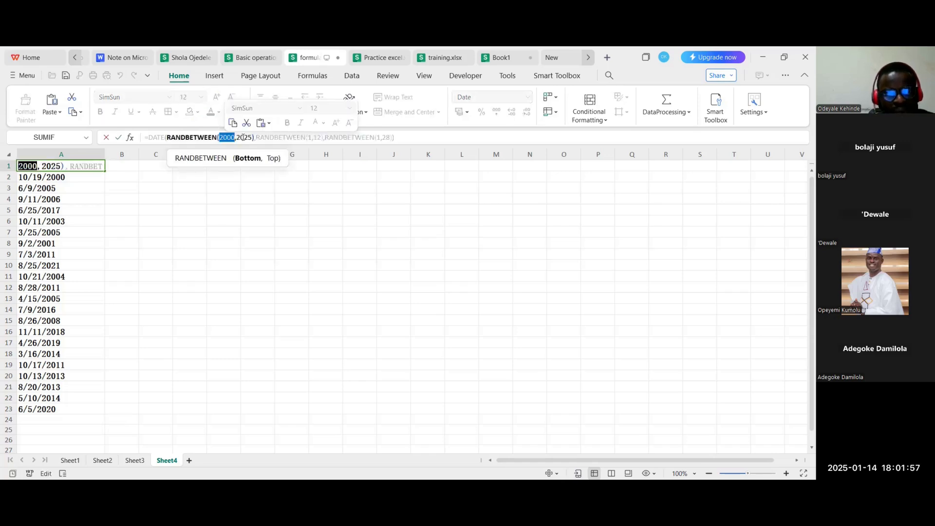
{"action": "left_click", "coordinate": [327, 138]}
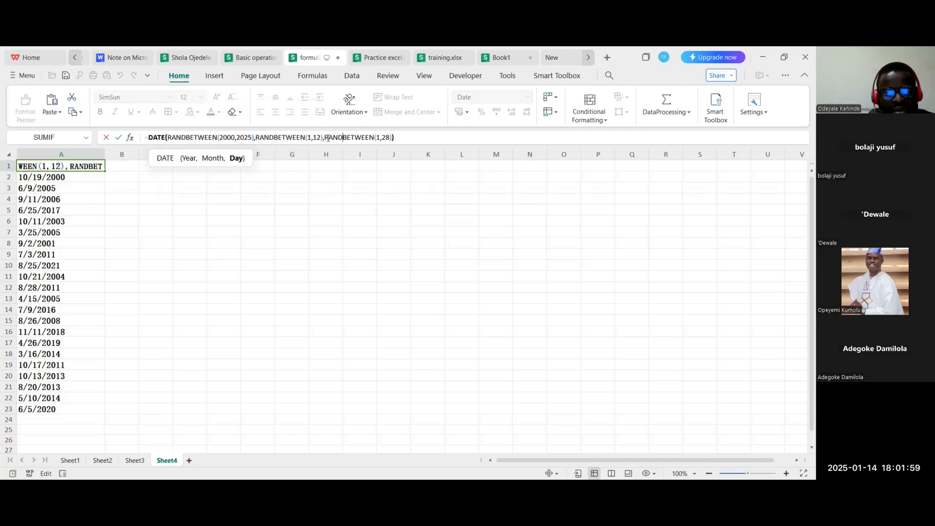
{"action": "key", "text": "Right"}
{"action": "key", "text": "Right"}
{"action": "key", "text": "Right"}
{"action": "key", "text": "Right"}
{"action": "key", "text": "Right"}
{"action": "key", "text": "Right"}
{"action": "key", "text": "Right"}
{"action": "key", "text": "Right"}
{"action": "key", "text": "Right"}
{"action": "key", "text": "Right"}
{"action": "key", "text": "Right"}
{"action": "key", "text": "Right"}
{"action": "key", "text": "BackSpace"}
{"action": "key", "text": "BackSpace"}
{"action": "type", "text": "30"}
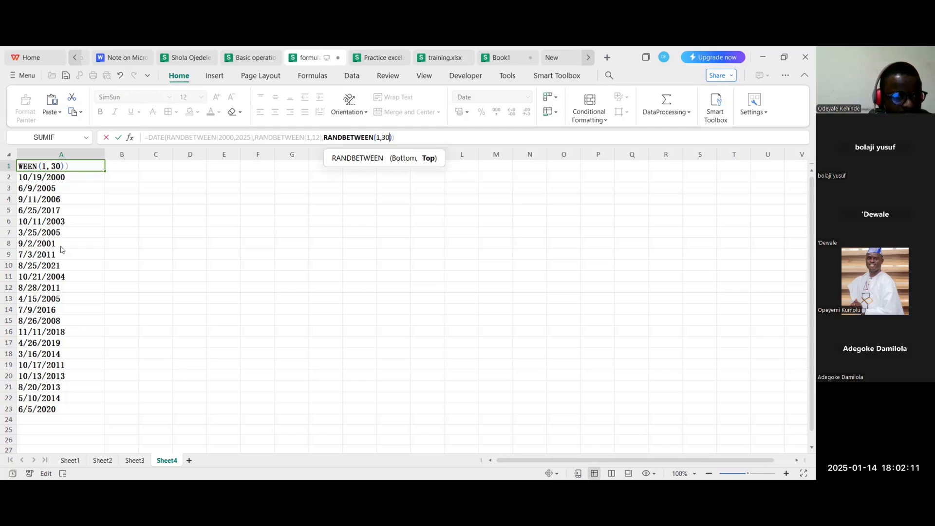
{"action": "left_click", "coordinate": [80, 187]}
{"action": "left_click", "coordinate": [76, 169]}
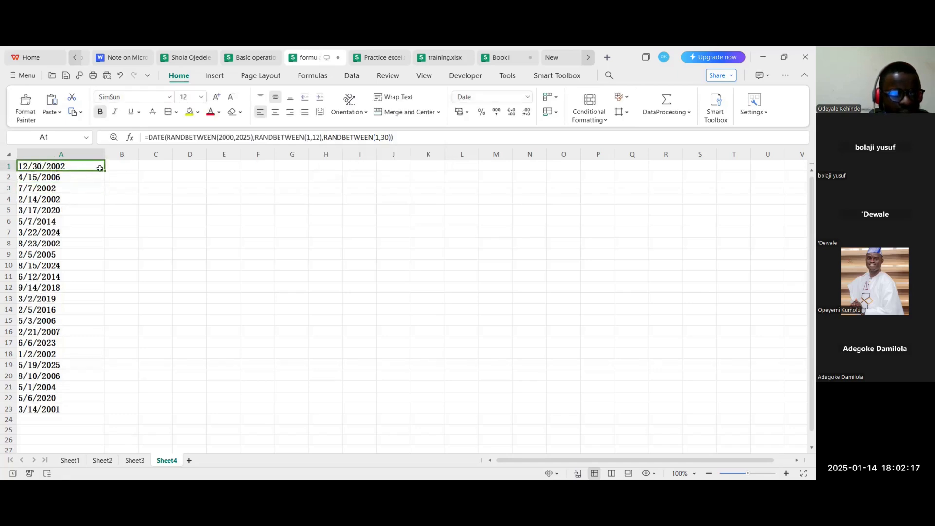
- Enter =TODAY() in B1 and fill it down to B23 beside the random dates
{"action": "left_click", "coordinate": [117, 168]}
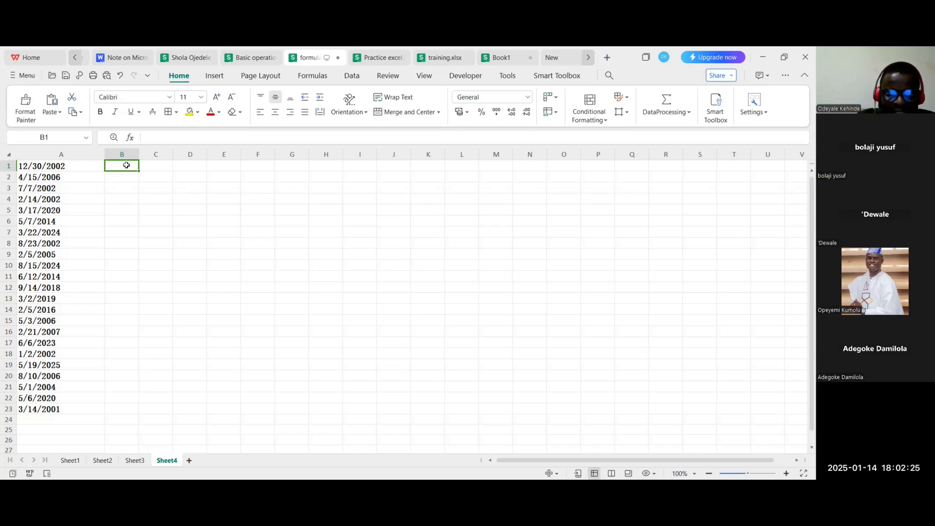
{"action": "type", "text": "="}
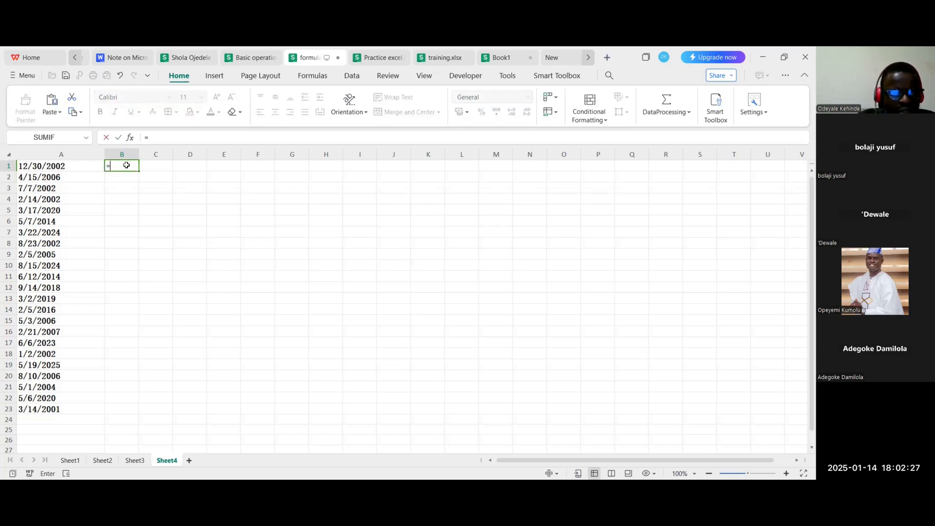
{"action": "type", "text": "TO"}
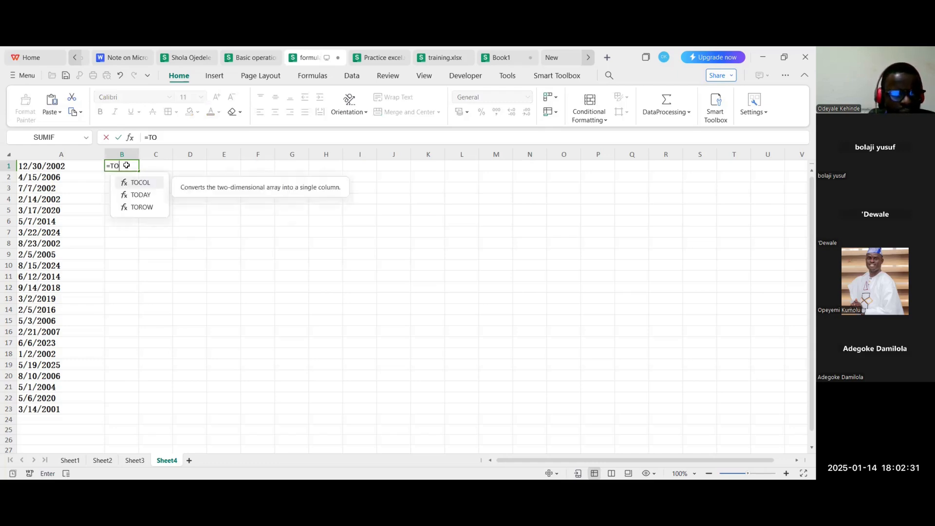
{"action": "type", "text": "DAY"}
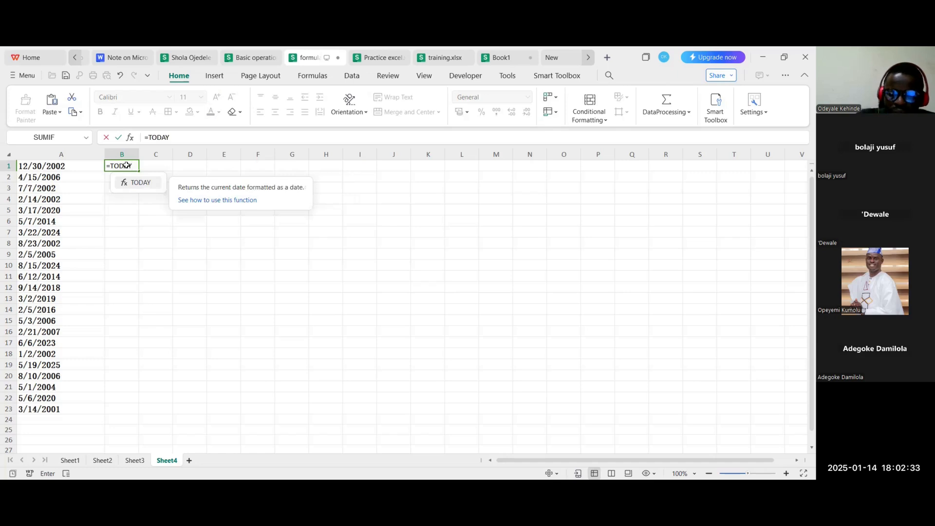
{"action": "type", "text": "()"}
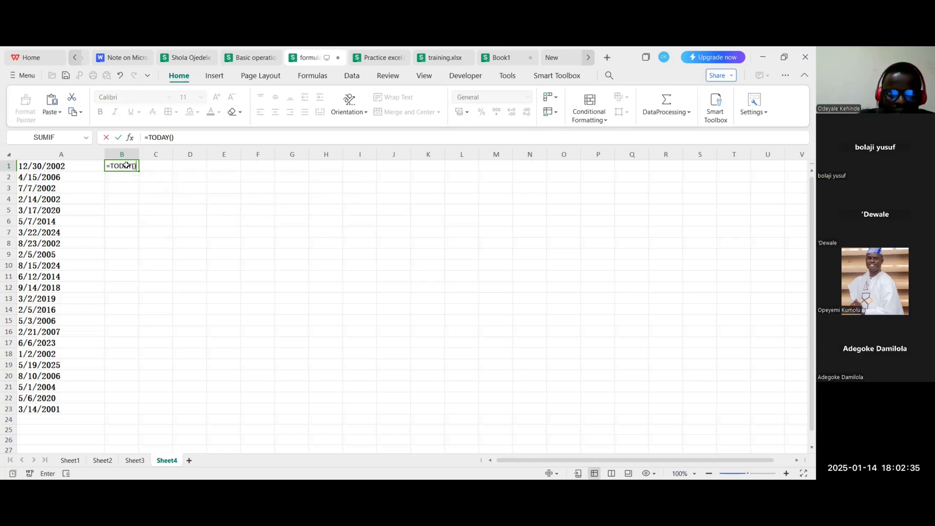
{"action": "key", "text": "Return"}
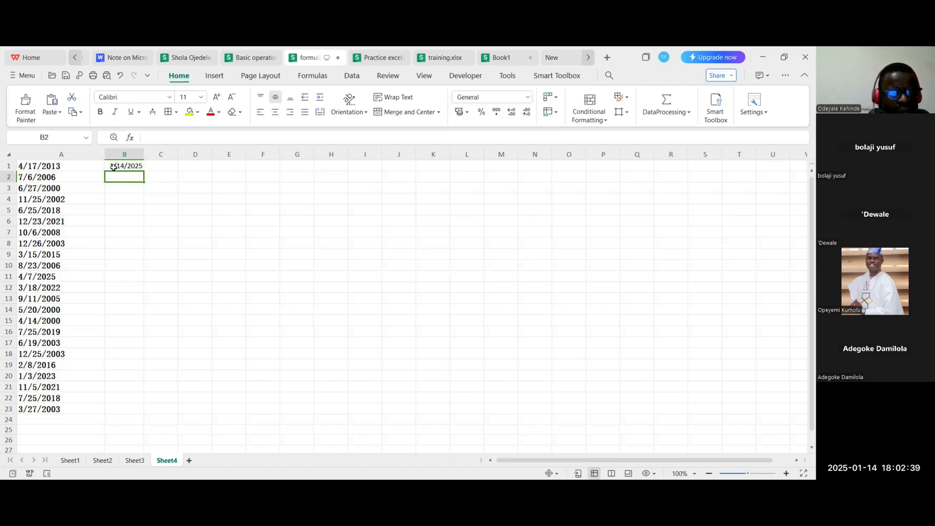
{"action": "left_click", "coordinate": [139, 168]}
{"action": "left_click_drag", "start_coordinate": [143, 170], "coordinate": [143, 413]}
{"action": "left_click", "coordinate": [188, 335]}
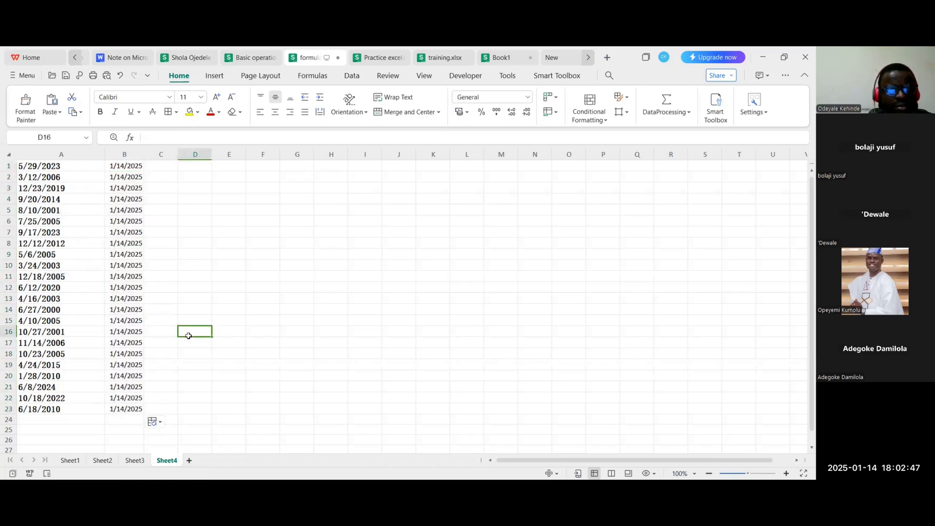
- Widen column C beside the two date columns and select C1 for the date difference
{"action": "left_click", "coordinate": [163, 167]}
{"action": "left_click_drag", "start_coordinate": [178, 155], "coordinate": [268, 155]}
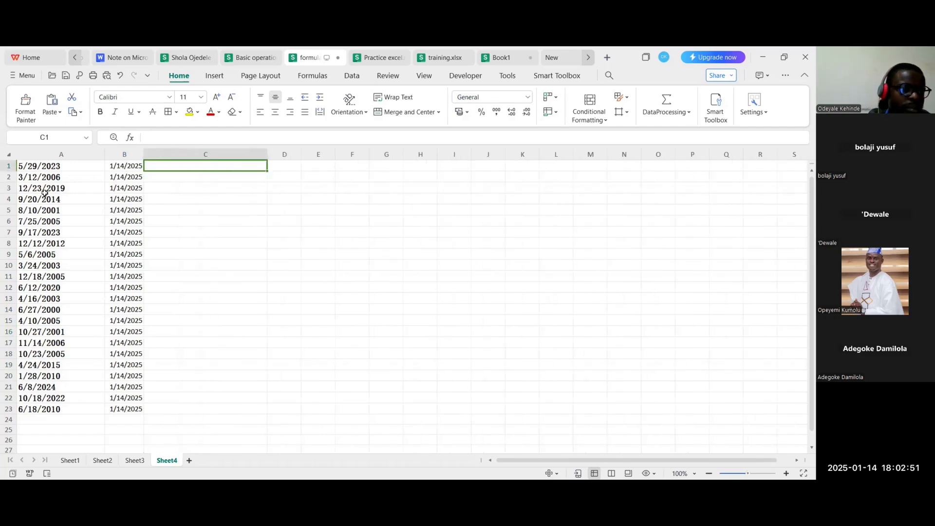
{"action": "left_click_drag", "start_coordinate": [28, 167], "coordinate": [50, 410]}
{"action": "left_click", "coordinate": [196, 165]}
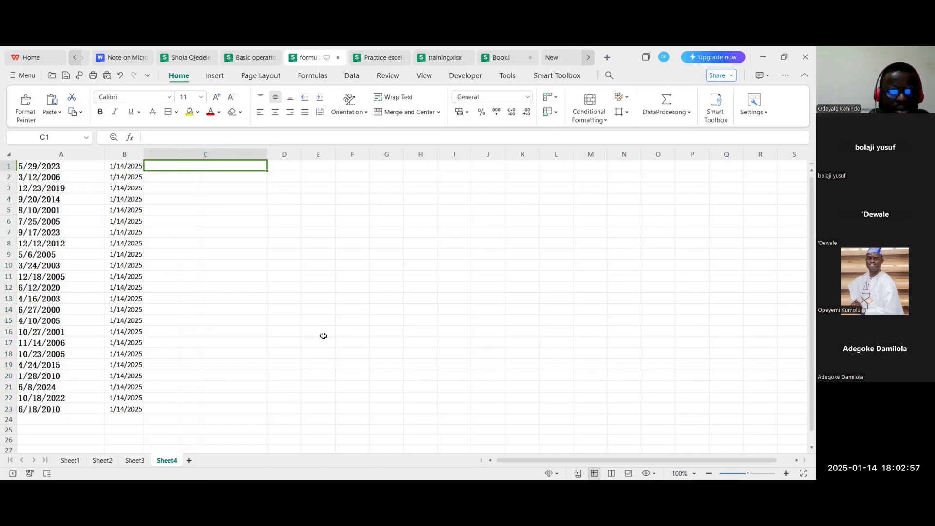
- Look up the DATEDIF syntax under Calculate Difference in the note document, scan its other sections, and return to the formulas workbook
{"action": "left_click", "coordinate": [113, 59]}
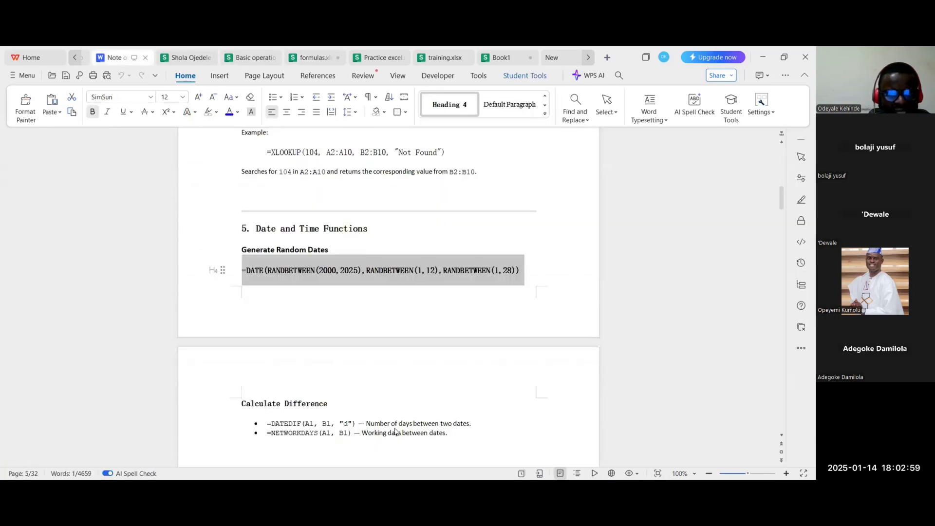
{"action": "scroll", "coordinate": [366, 370], "scroll_direction": "down", "scroll_amount": 2}
{"action": "scroll", "coordinate": [303, 351], "scroll_direction": "down", "scroll_amount": 1}
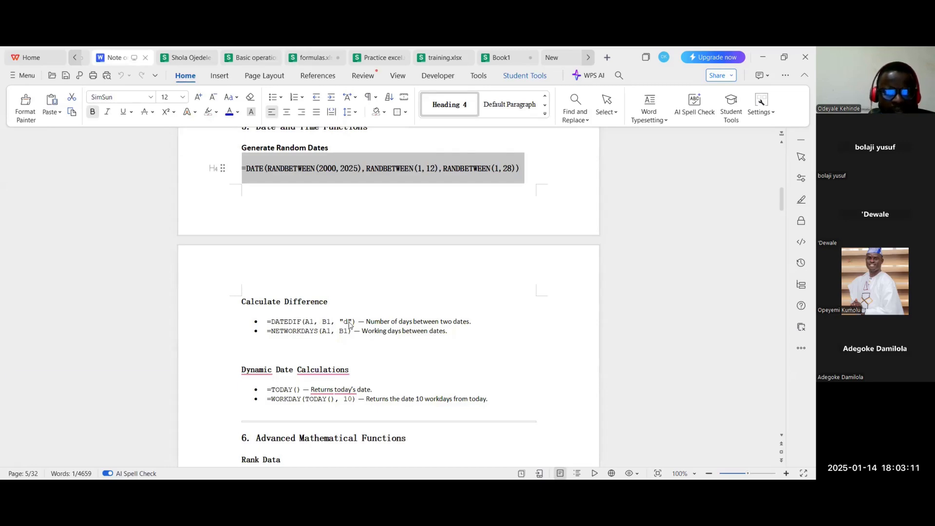
{"action": "scroll", "coordinate": [463, 359], "scroll_direction": "down", "scroll_amount": 10}
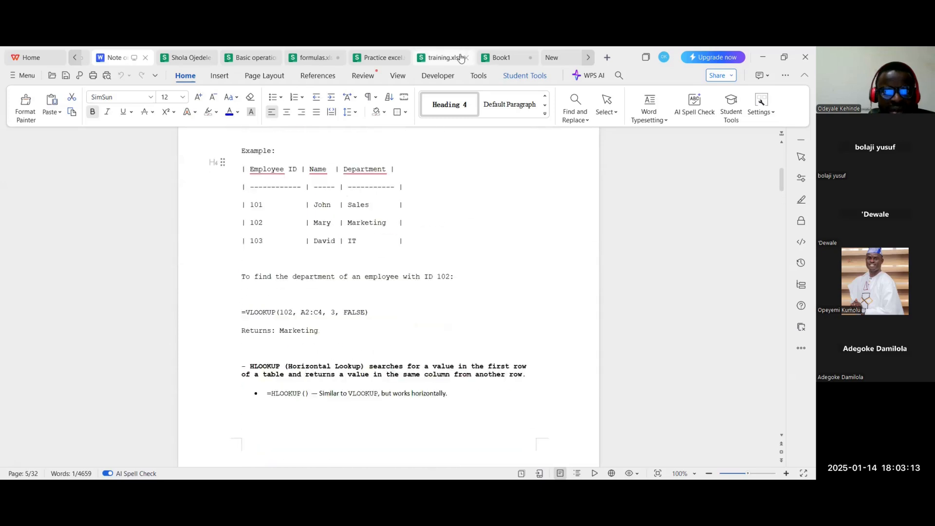
{"action": "scroll", "coordinate": [374, 275], "scroll_direction": "up", "scroll_amount": 8}
{"action": "scroll", "coordinate": [370, 292], "scroll_direction": "down", "scroll_amount": 10}
{"action": "scroll", "coordinate": [366, 303], "scroll_direction": "up", "scroll_amount": 20}
{"action": "scroll", "coordinate": [352, 315], "scroll_direction": "down", "scroll_amount": 3}
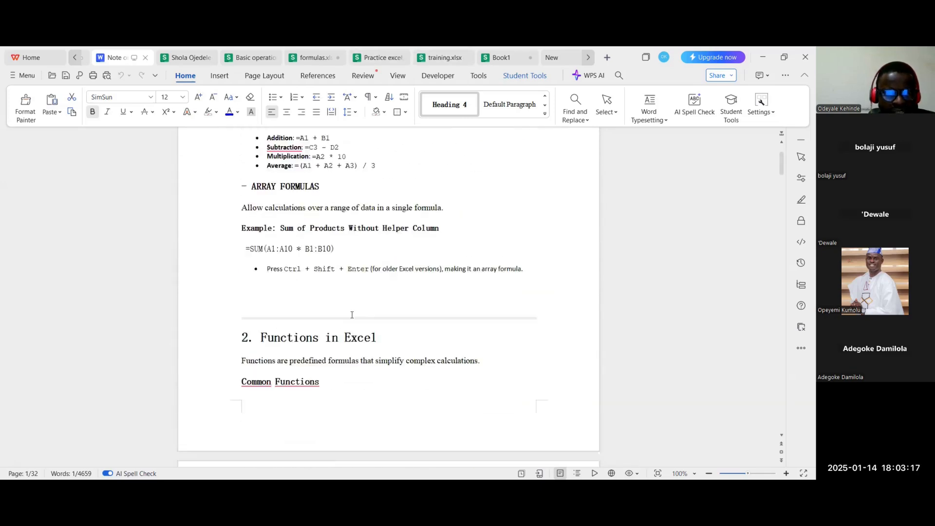
{"action": "scroll", "coordinate": [353, 315], "scroll_direction": "down", "scroll_amount": 12}
{"action": "scroll", "coordinate": [351, 316], "scroll_direction": "down", "scroll_amount": 20}
{"action": "scroll", "coordinate": [349, 317], "scroll_direction": "down", "scroll_amount": 15}
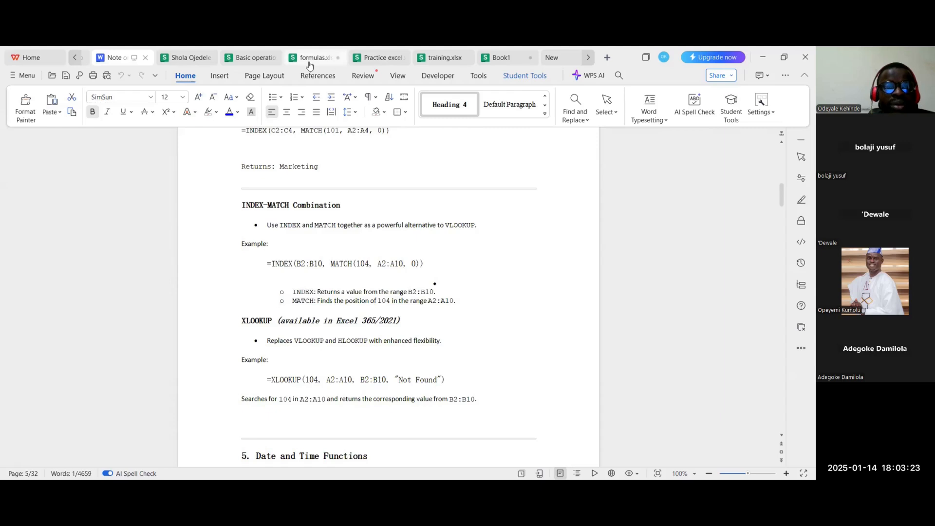
{"action": "left_click", "coordinate": [309, 66]}
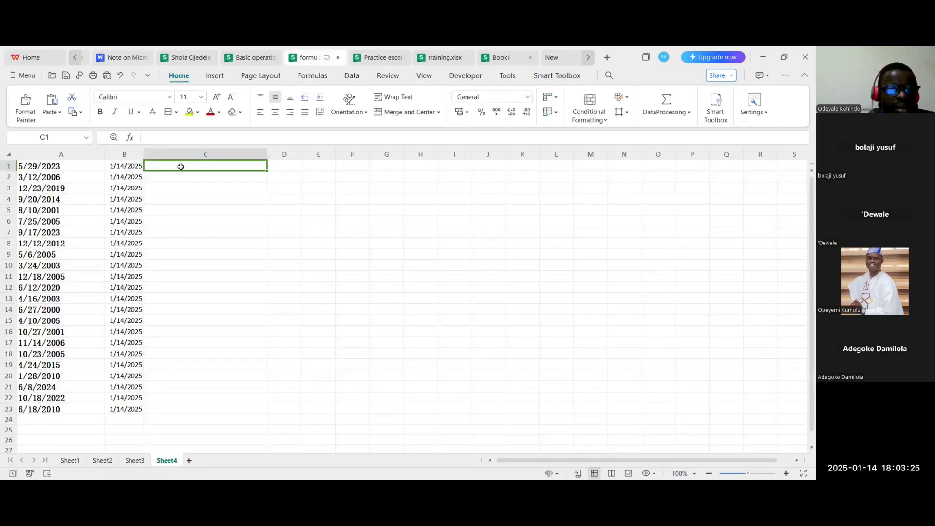
- Enter =DATEDIF(A1,B1,"d") in C1 to calculate the number of days between the two dates
{"action": "type", "text": "="}
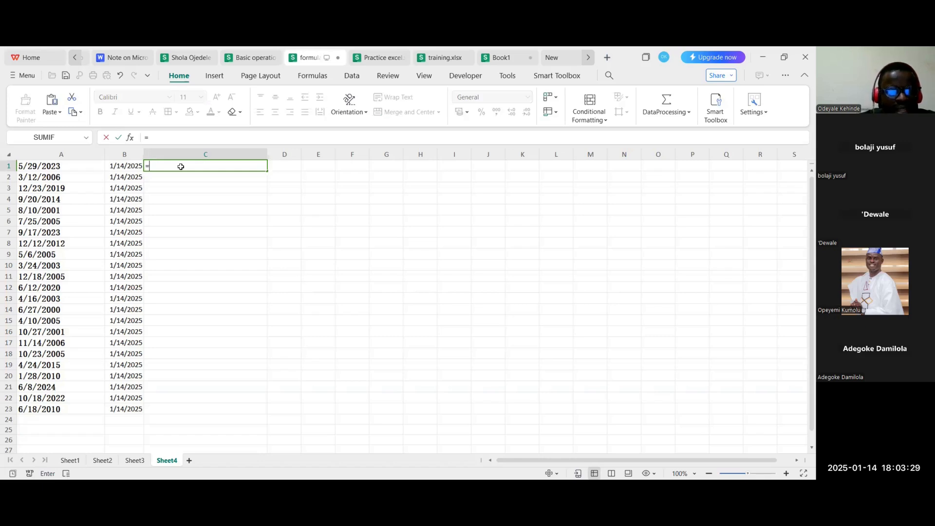
{"action": "type", "text": "DATEDIF"}
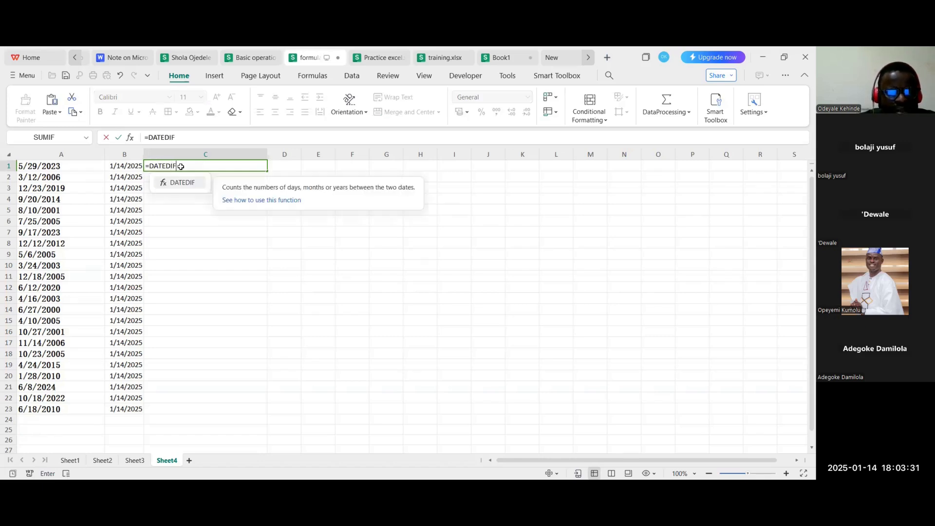
{"action": "type", "text": "("}
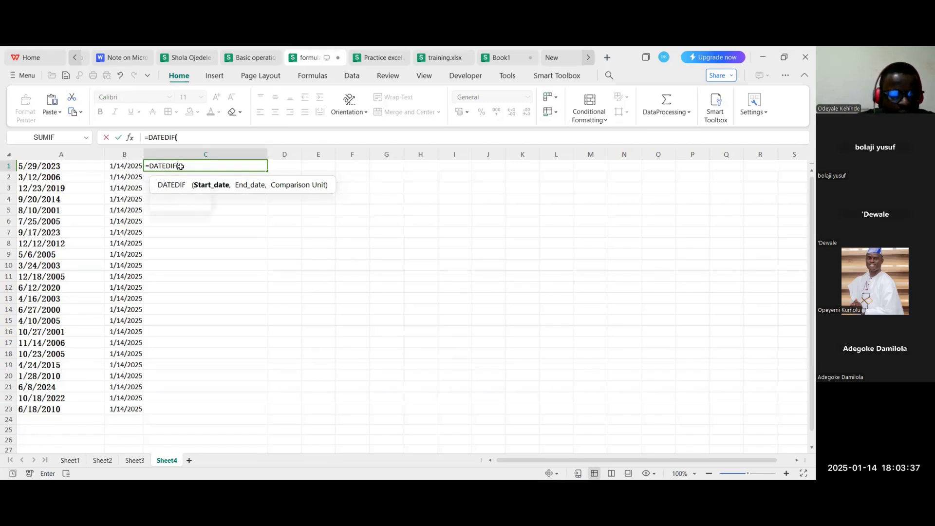
{"action": "type", "text": "A1"}
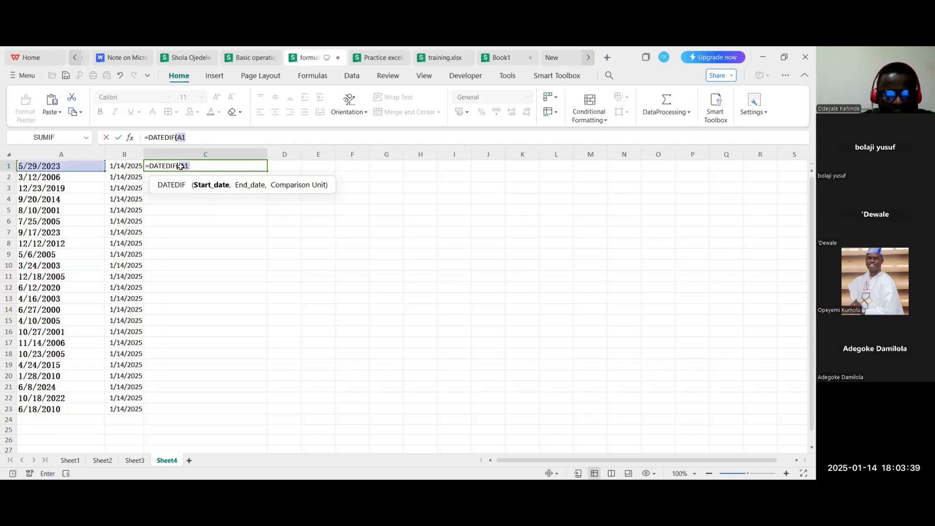
{"action": "type", "text": ","}
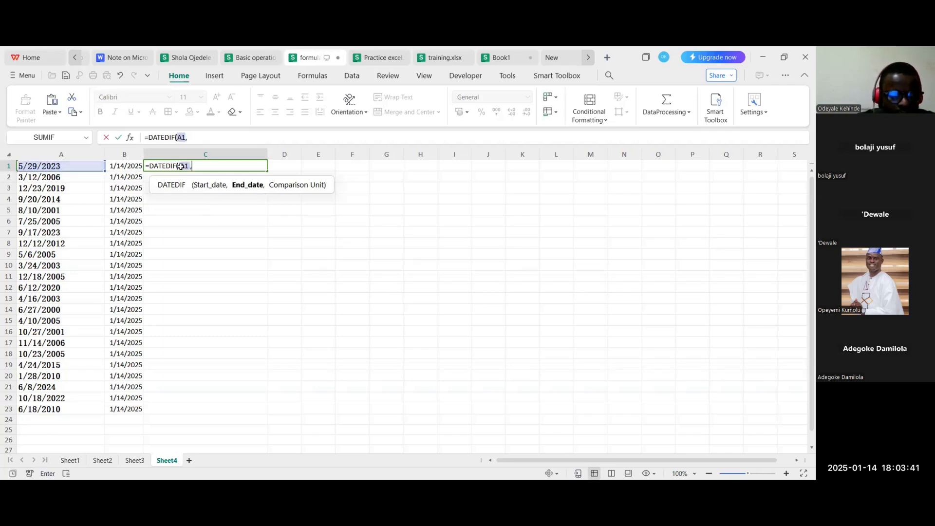
{"action": "type", "text": "B1"}
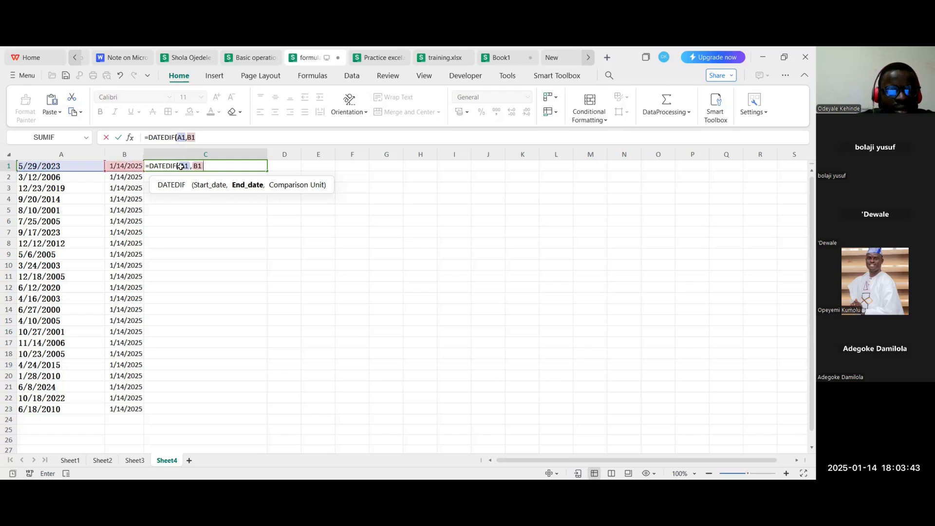
{"action": "type", "text": ","}
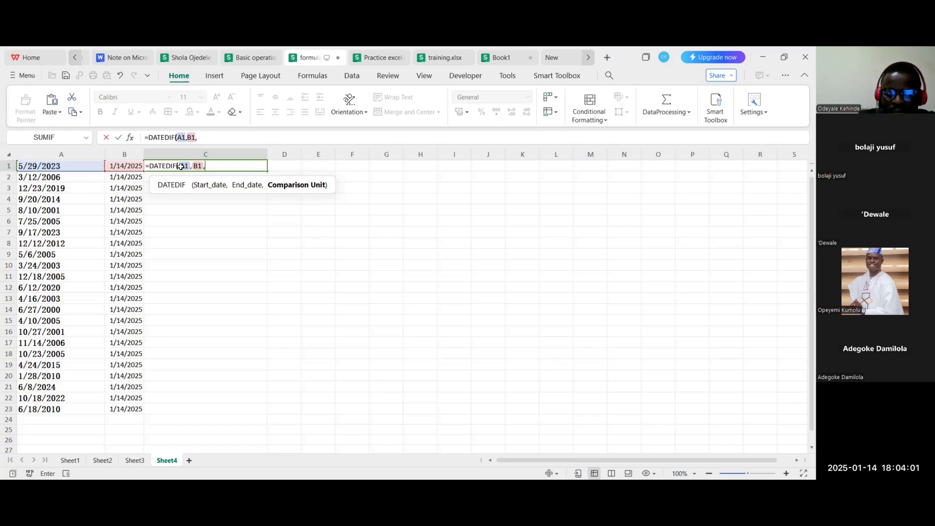
{"action": "type", "text": "\""}
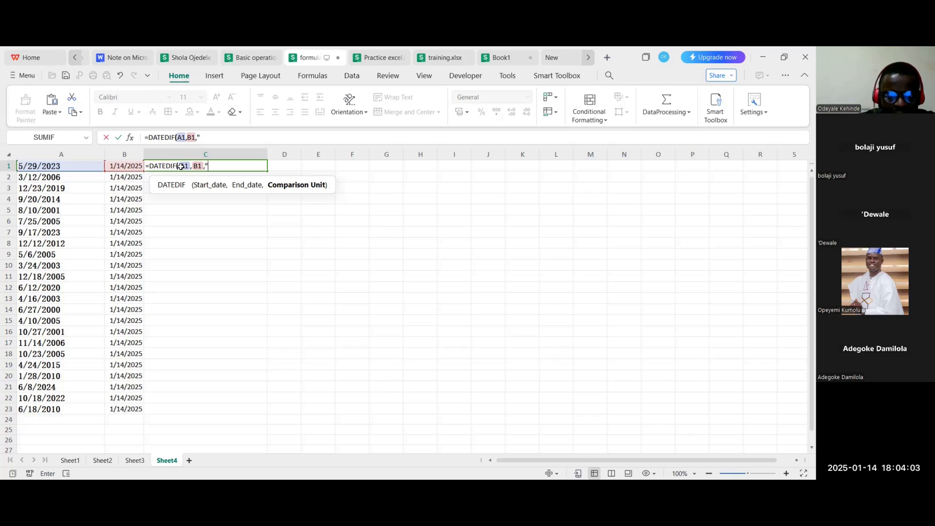
{"action": "type", "text": "d\""}
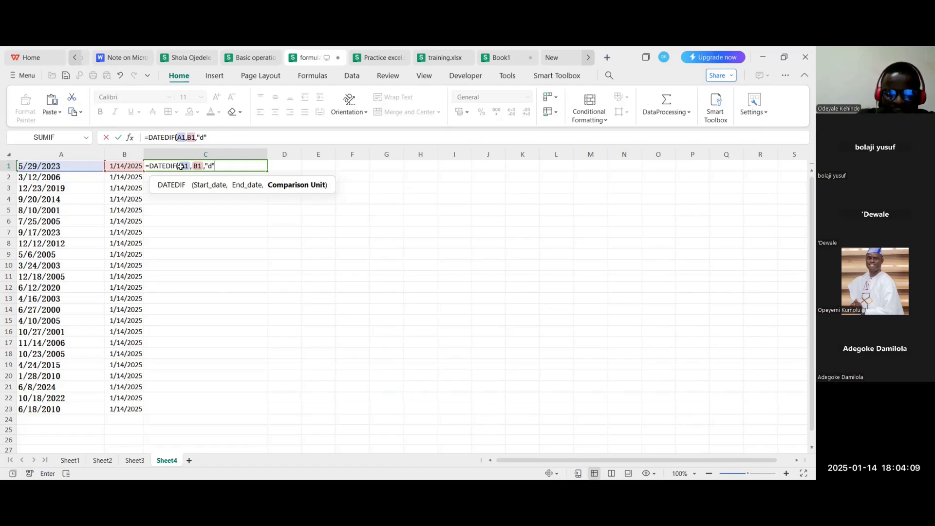
{"action": "type", "text": ")"}
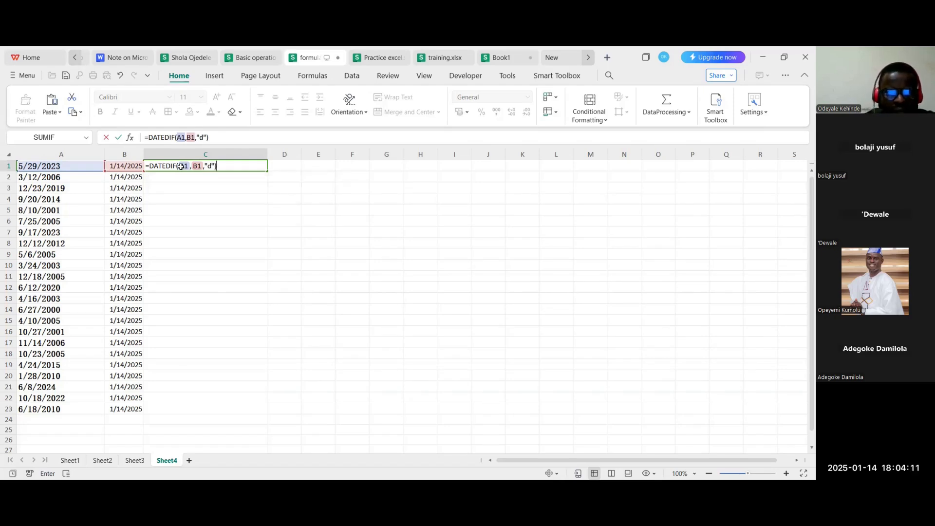
{"action": "key", "text": "Return"}
{"action": "left_click", "coordinate": [208, 166]}
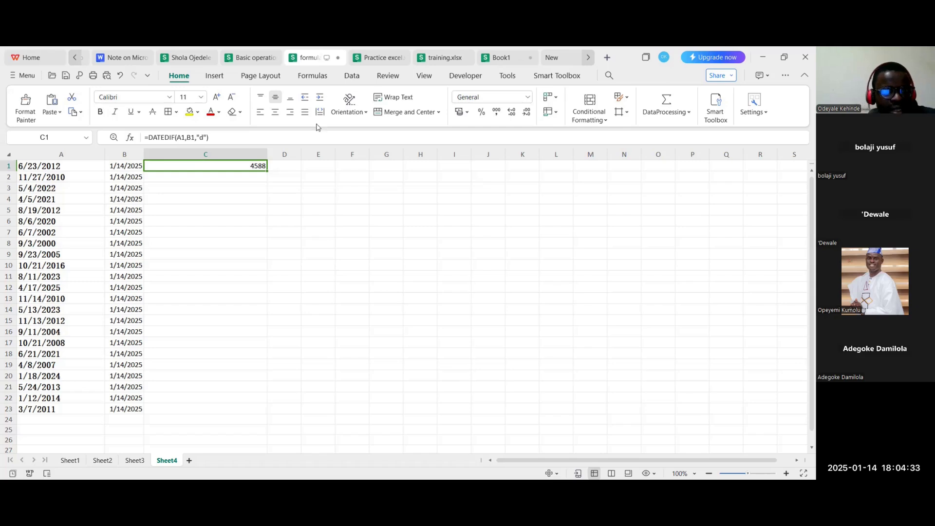
- Insert a blank row above the data and enter the headers START in A1 and END in B1
{"action": "left_click", "coordinate": [185, 165]}
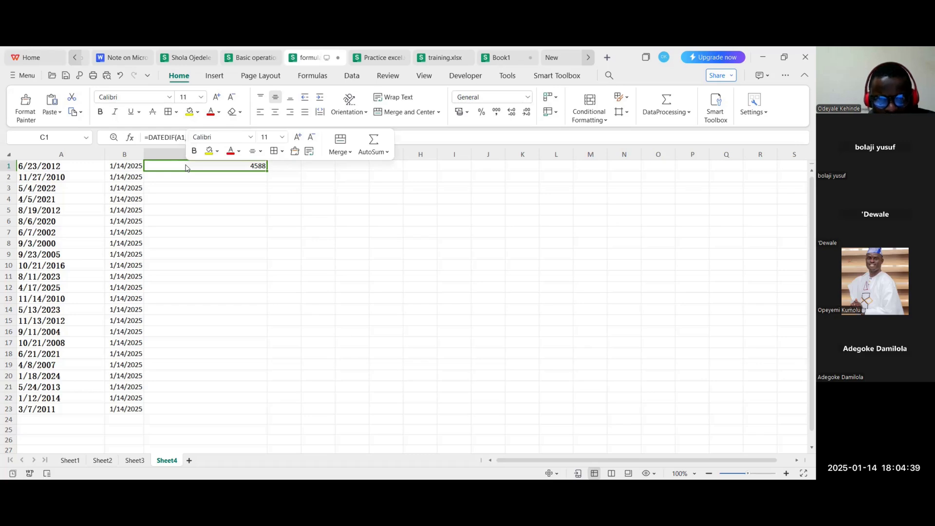
{"action": "key", "text": "ctrl+shift+="}
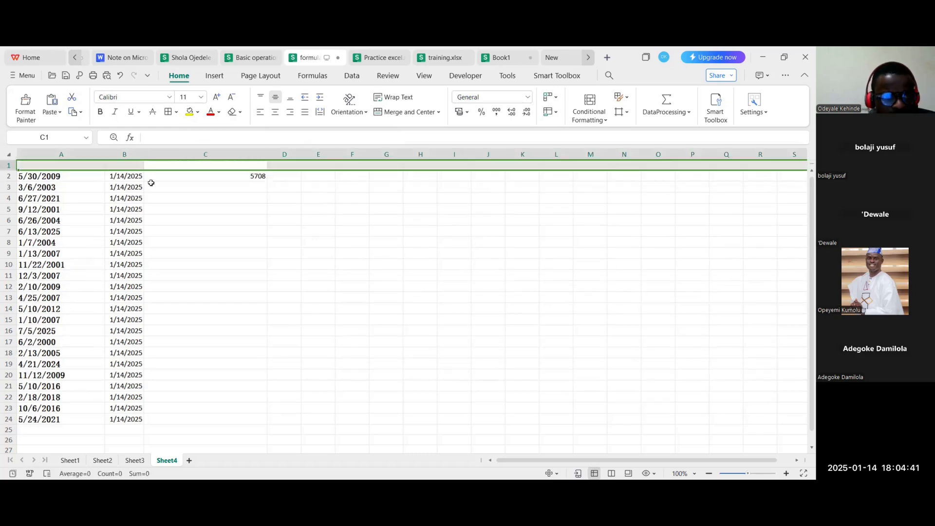
{"action": "left_click", "coordinate": [50, 169]}
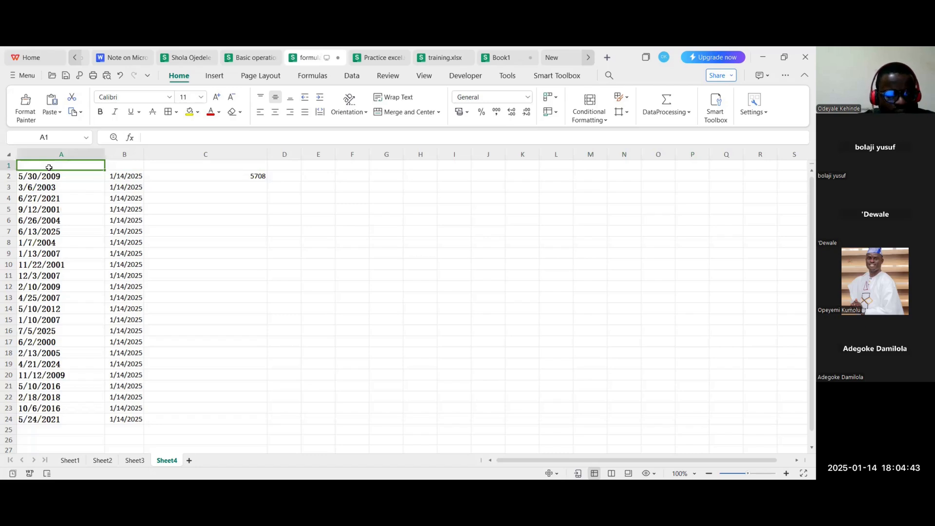
{"action": "type", "text": "STR"}
{"action": "key", "text": "BackSpace"}
{"action": "type", "text": "ART"}
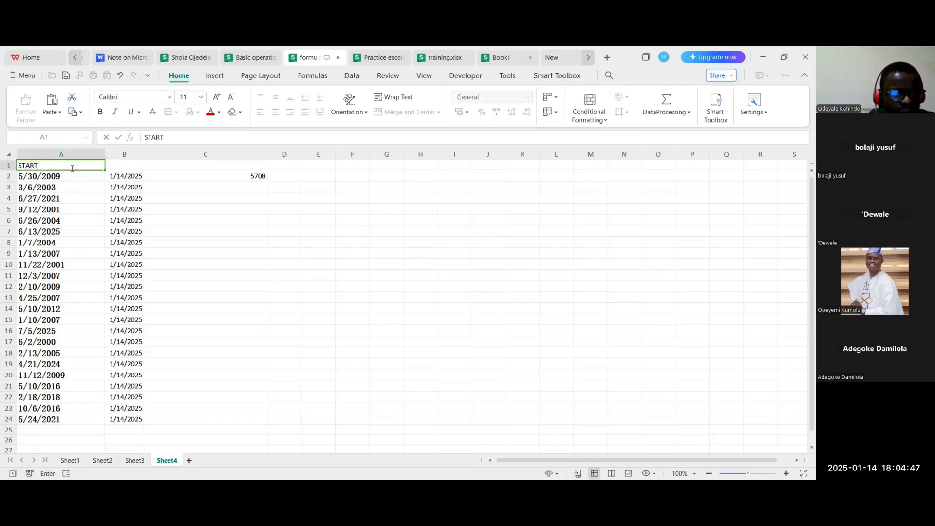
{"action": "left_click", "coordinate": [113, 164]}
{"action": "type", "text": "END"}
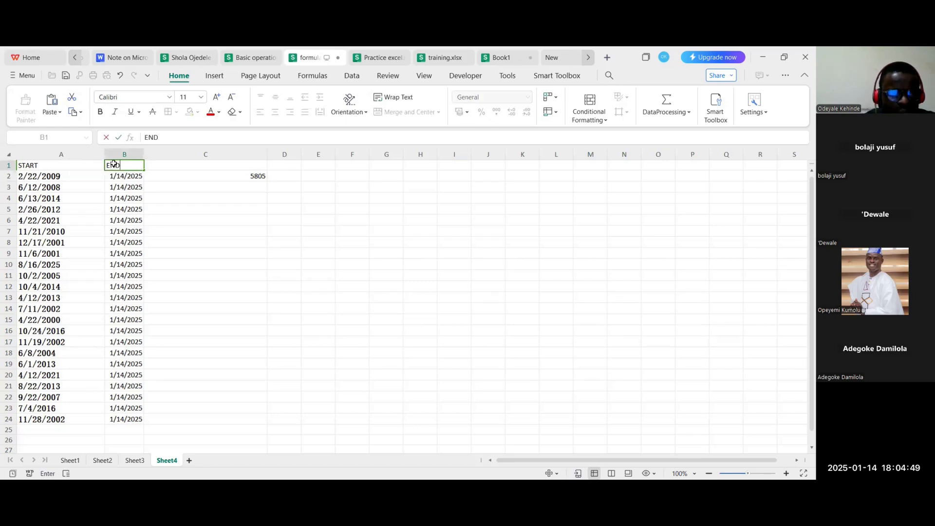
- Enter the header DIFERENCE (DAY) in C1 above the day difference
{"action": "left_click", "coordinate": [176, 167]}
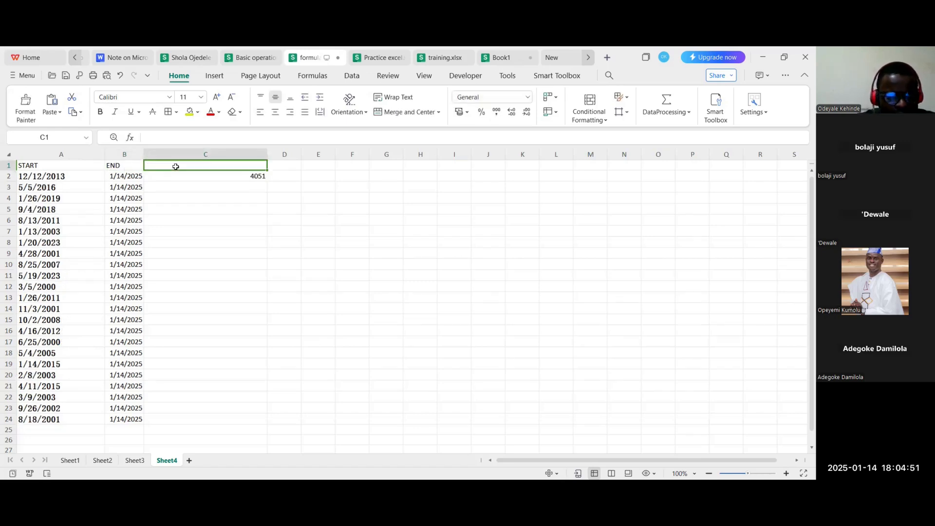
{"action": "type", "text": "DI"}
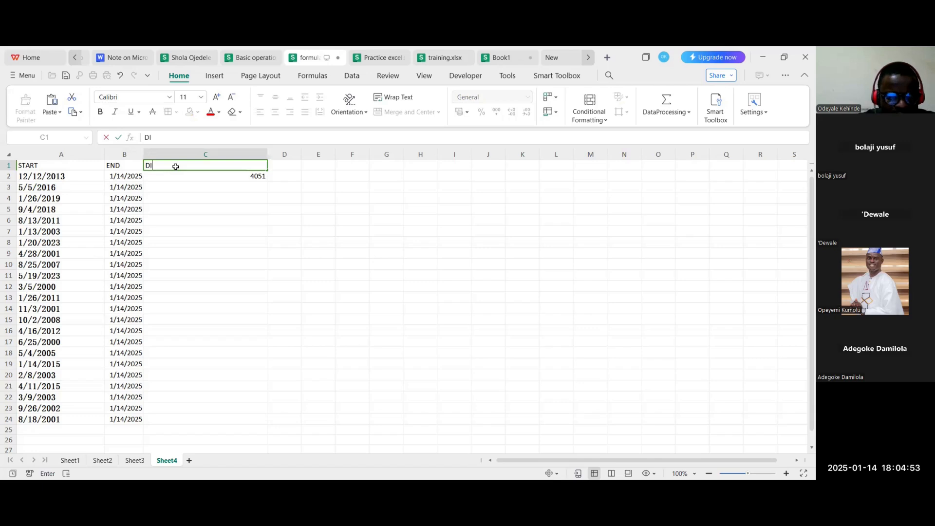
{"action": "type", "text": "FERENC"}
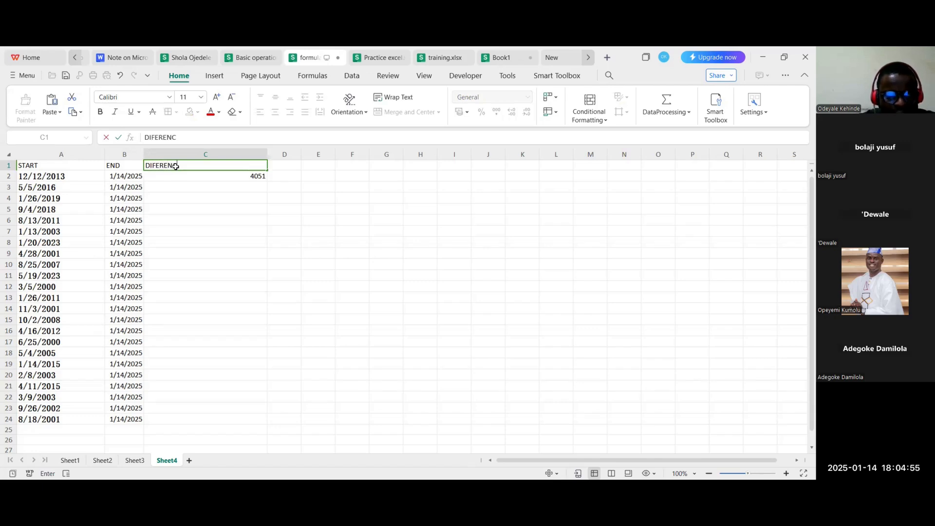
{"action": "type", "text": "E ()"}
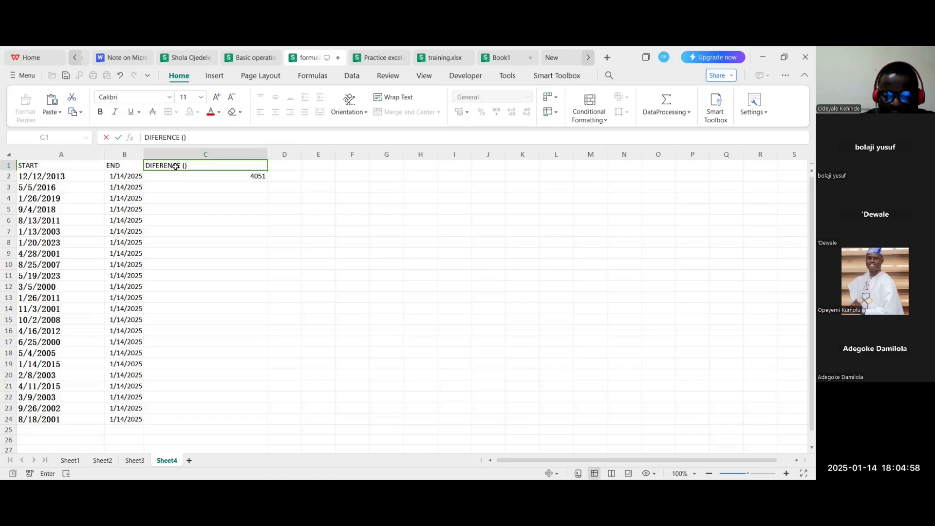
{"action": "key", "text": "Left"}
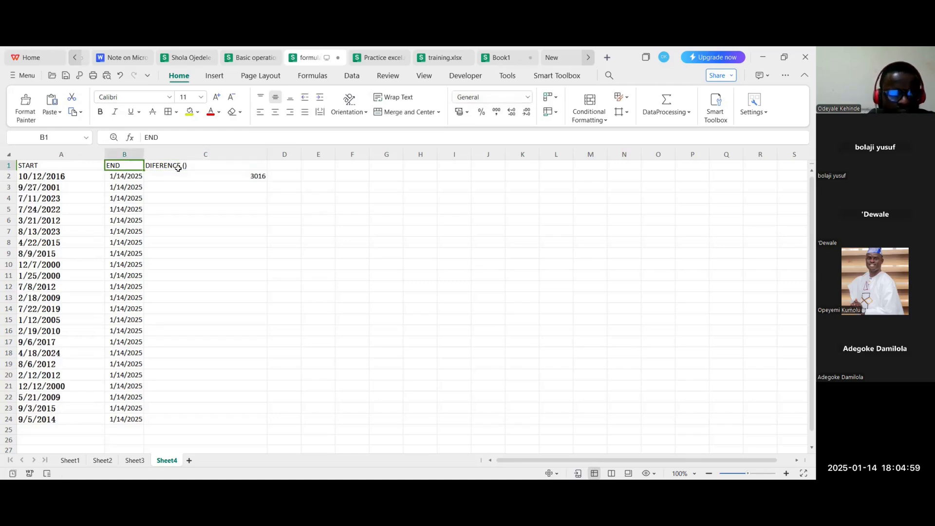
{"action": "double_click", "coordinate": [186, 166]}
{"action": "type", "text": "DAY"}
- Widen column D and enter the header MONTH in D1
{"action": "left_click", "coordinate": [289, 167]}
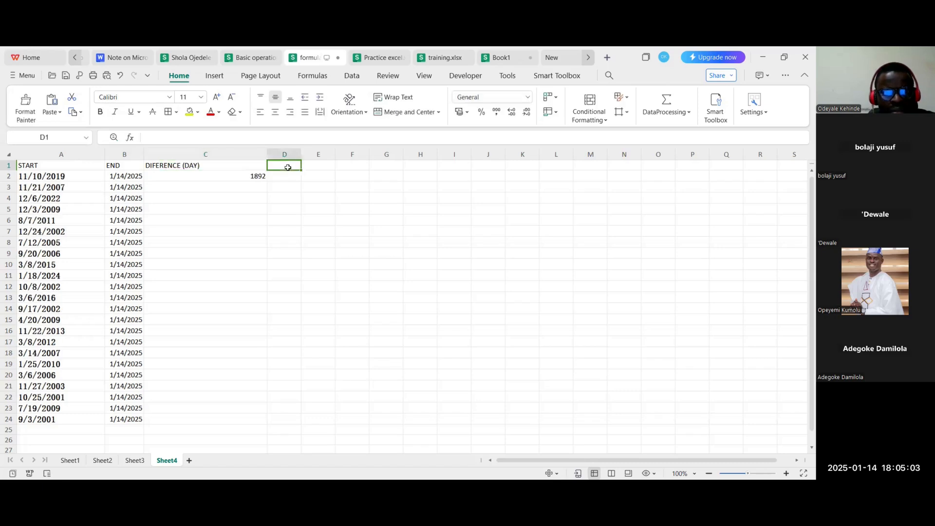
{"action": "left_click_drag", "start_coordinate": [301, 152], "coordinate": [326, 151]}
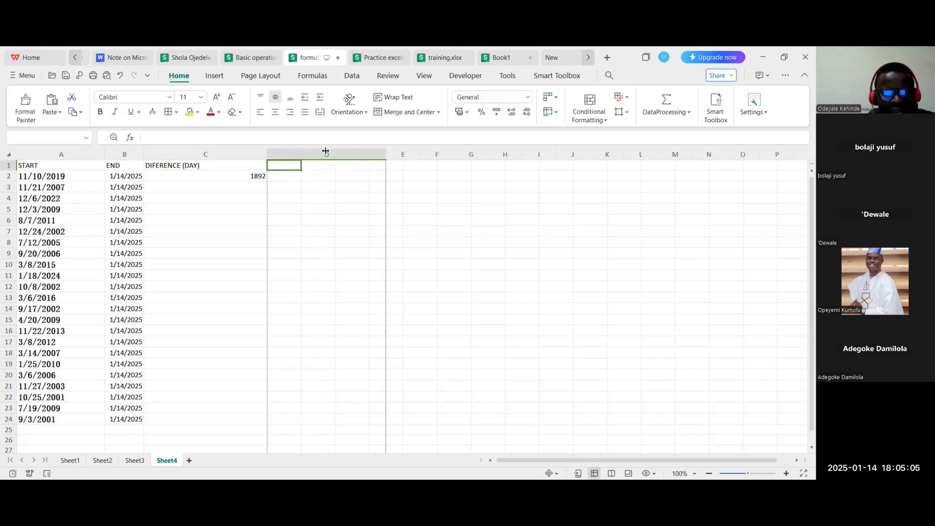
{"action": "type", "text": "M"}
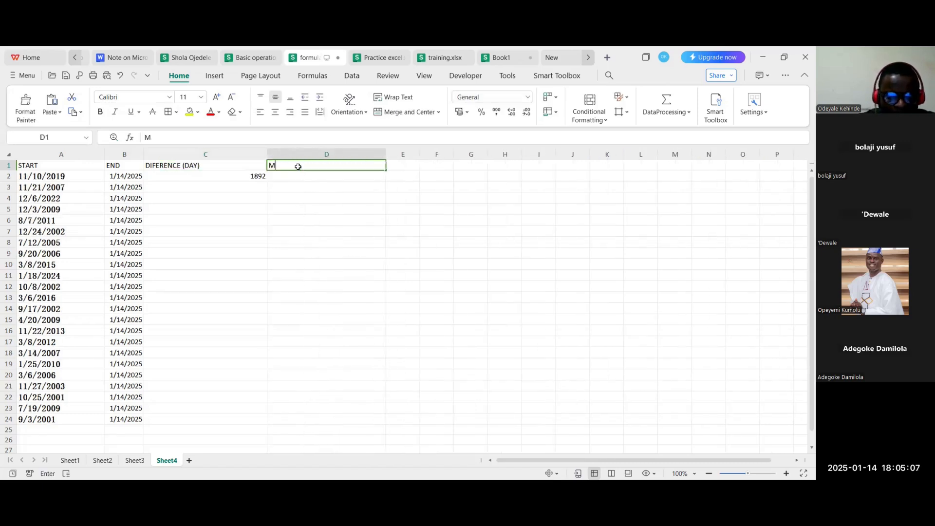
{"action": "type", "text": "ONTH"}
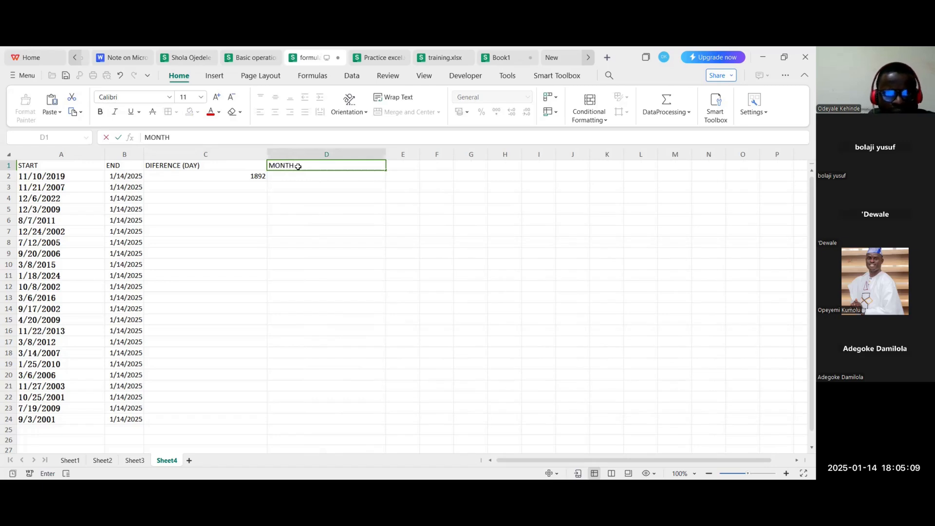
{"action": "left_click", "coordinate": [296, 177]}
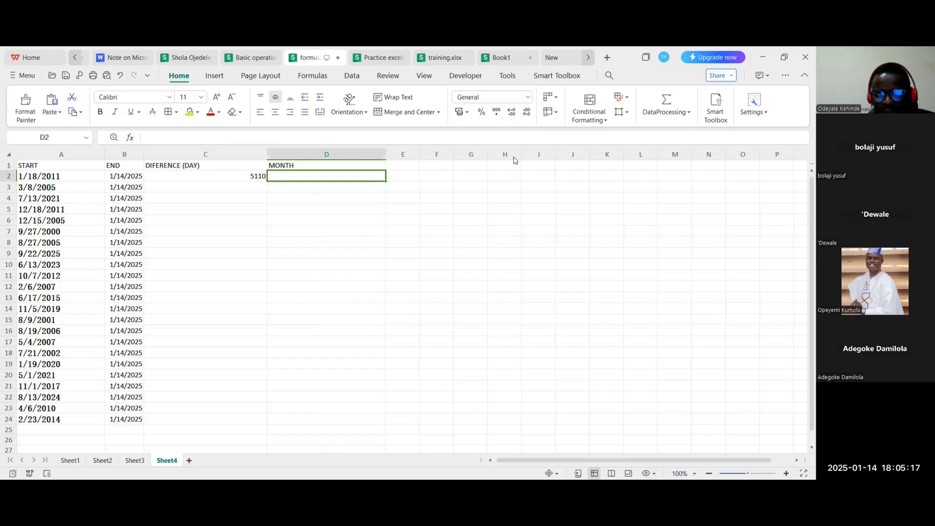
- Examine the DATEDIF formula in C2 and the start and end date formulas it uses in A2 and B2
{"action": "left_click", "coordinate": [198, 178]}
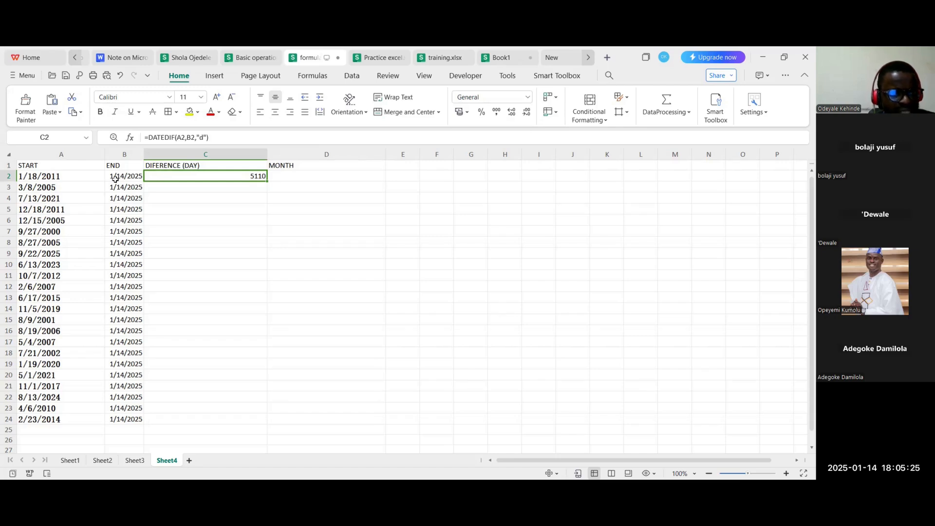
{"action": "left_click", "coordinate": [42, 177]}
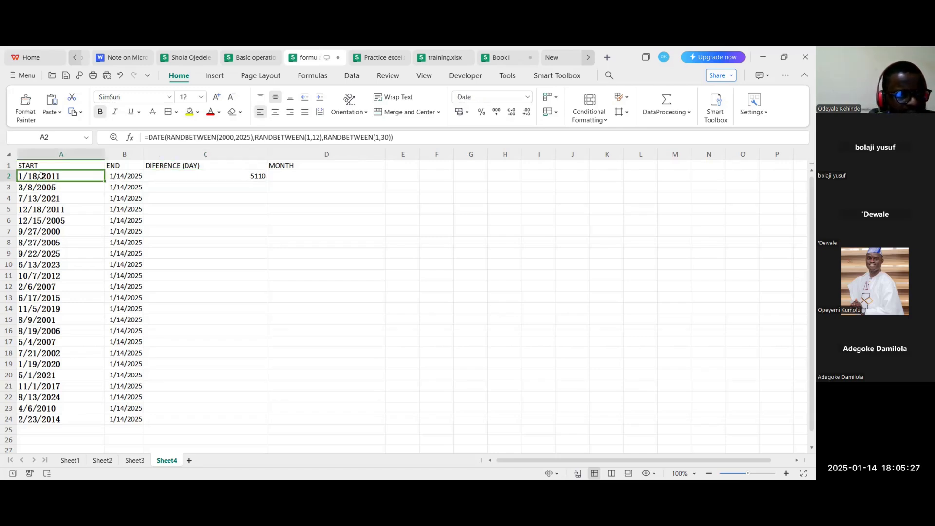
{"action": "left_click", "coordinate": [120, 175]}
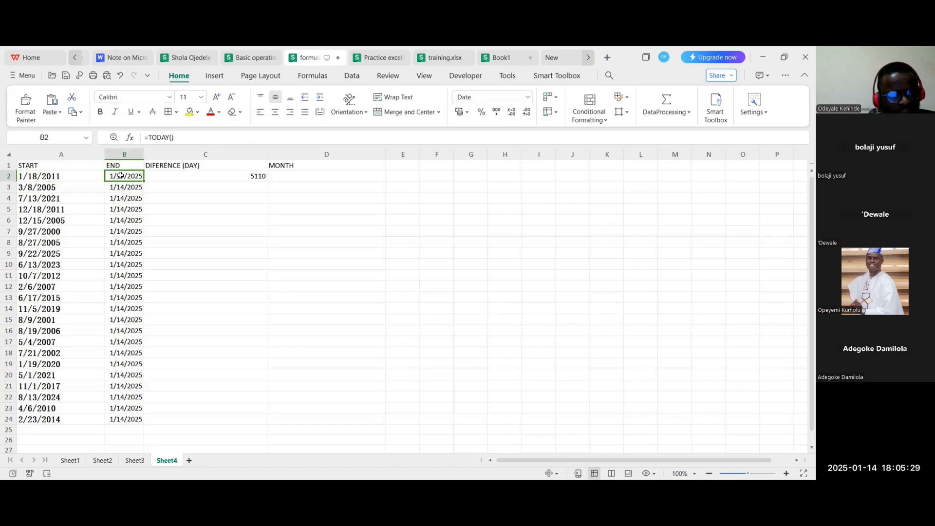